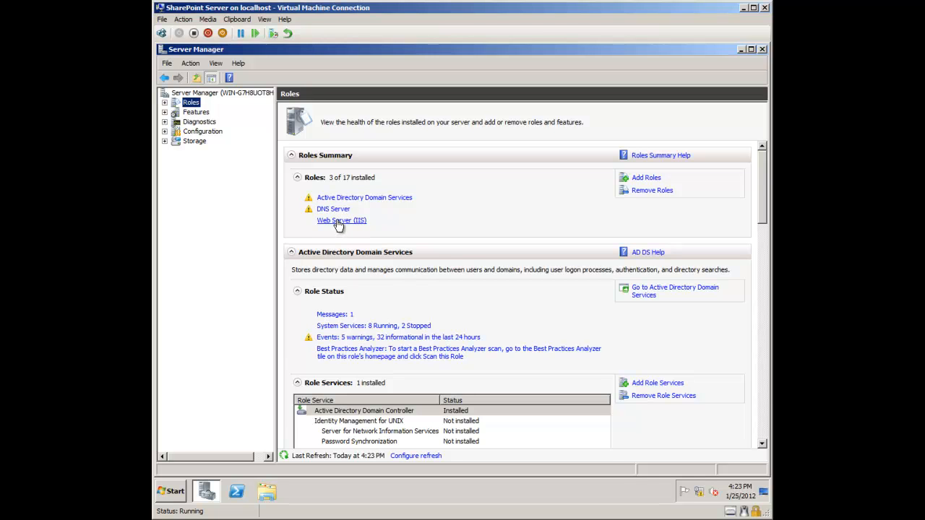
Step: Review the installed features and roles summaries, including the Web Server (IIS) role details
left_click(192, 115)
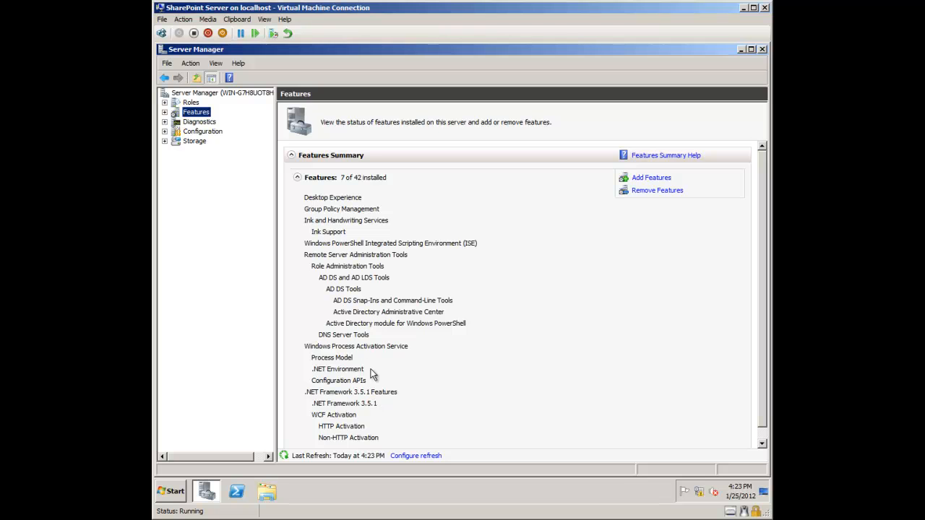
left_click(192, 104)
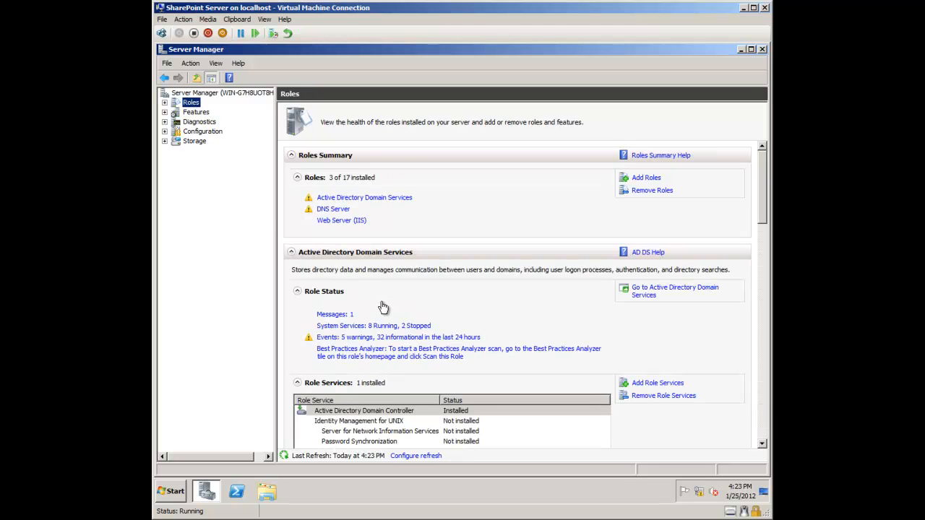
left_click(345, 221)
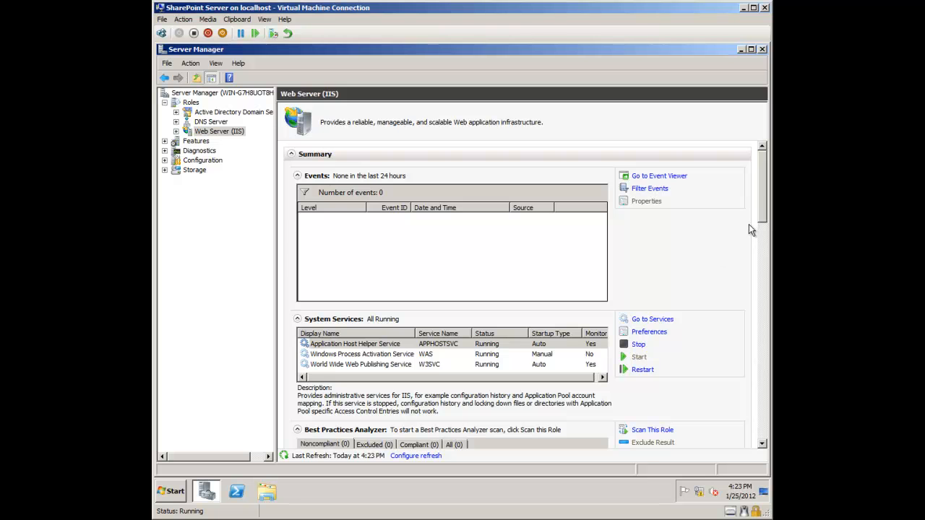
left_click_drag(765, 217, 765, 301)
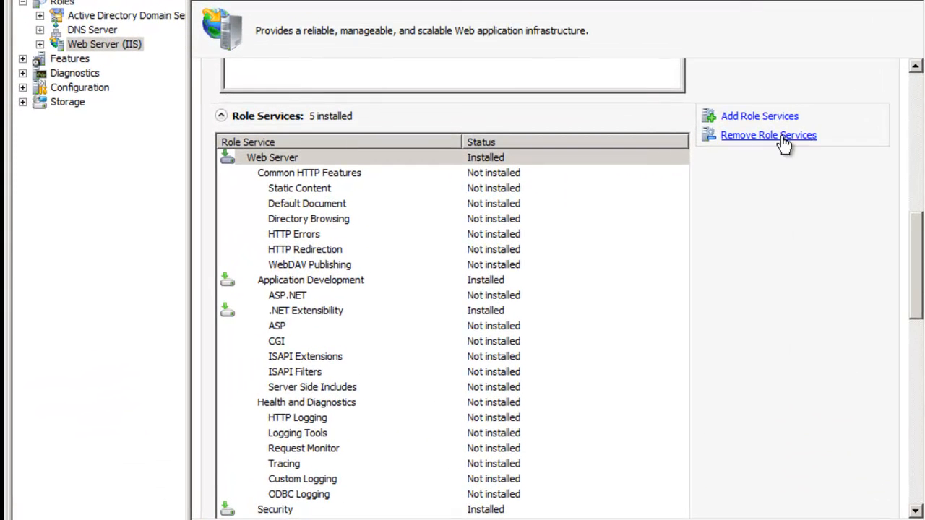
left_click(771, 123)
left_click_drag(918, 238, 907, 99)
left_click(64, 93)
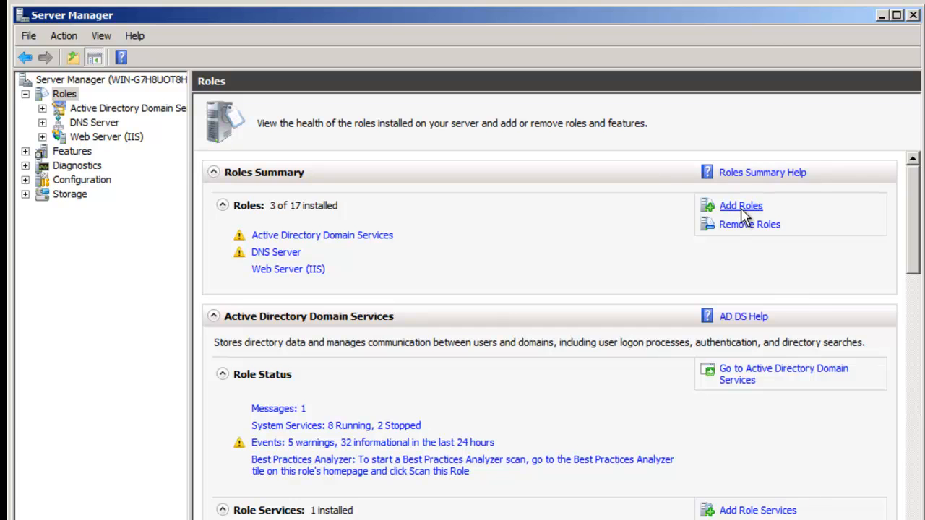
Step: Select the Application Server role with its required services and advance to its role services
left_click(740, 208)
left_click(607, 476)
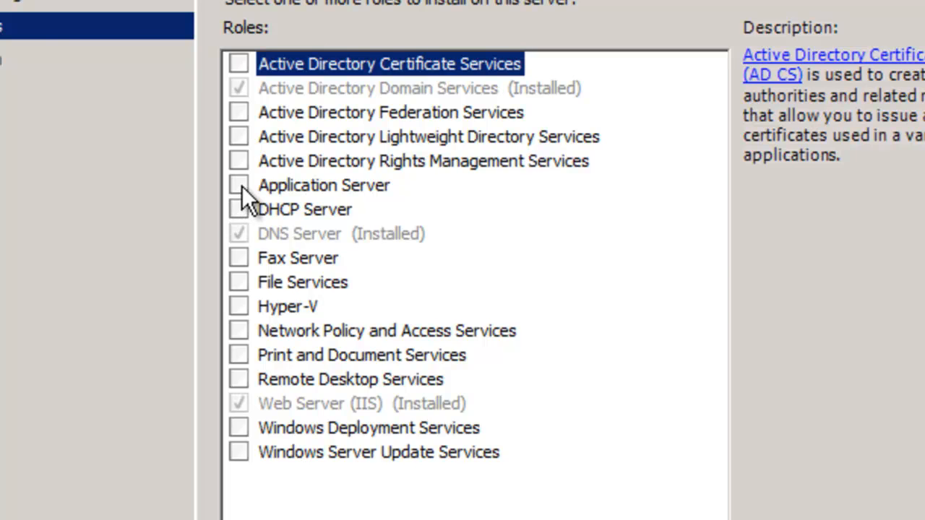
left_click(239, 186)
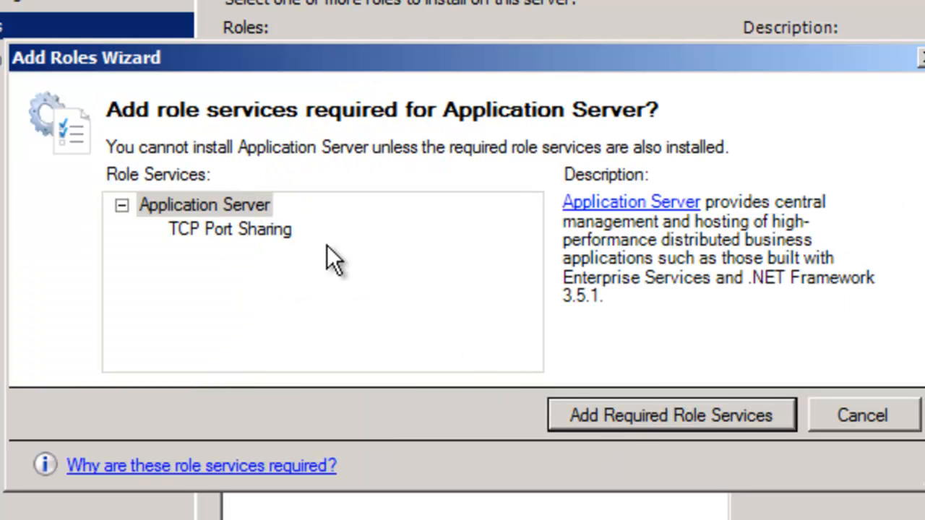
left_click(634, 419)
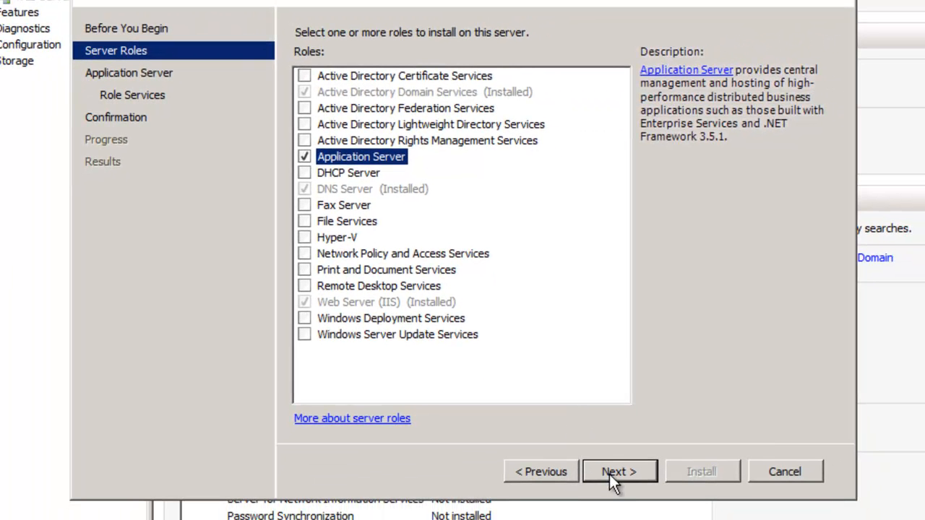
left_click(609, 472)
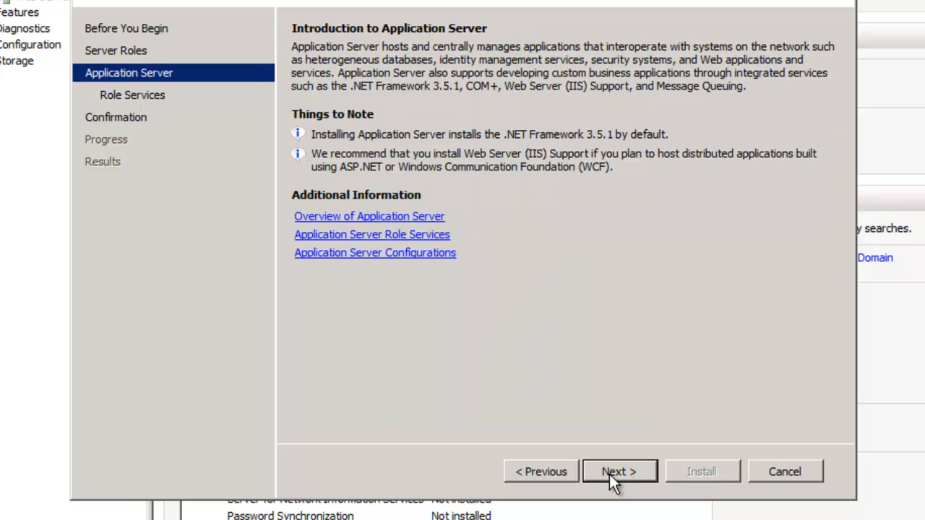
left_click(546, 471)
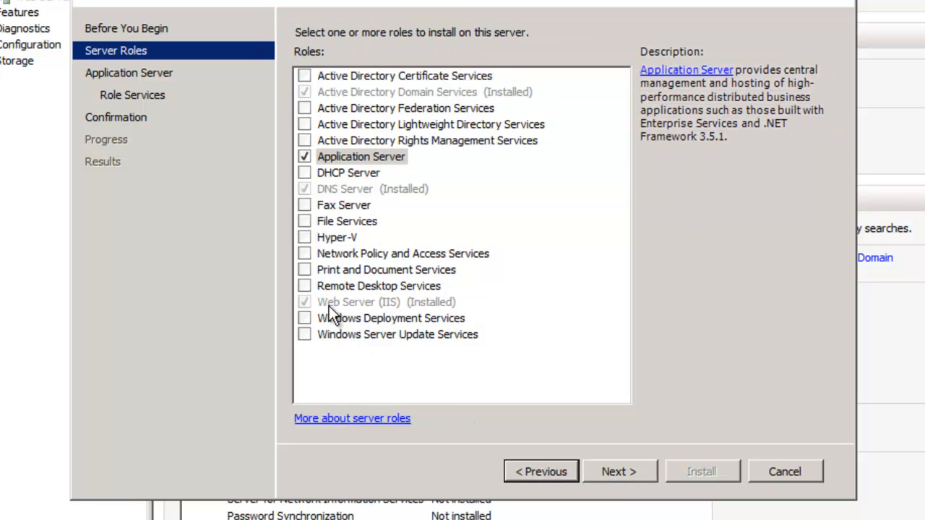
left_click(614, 472)
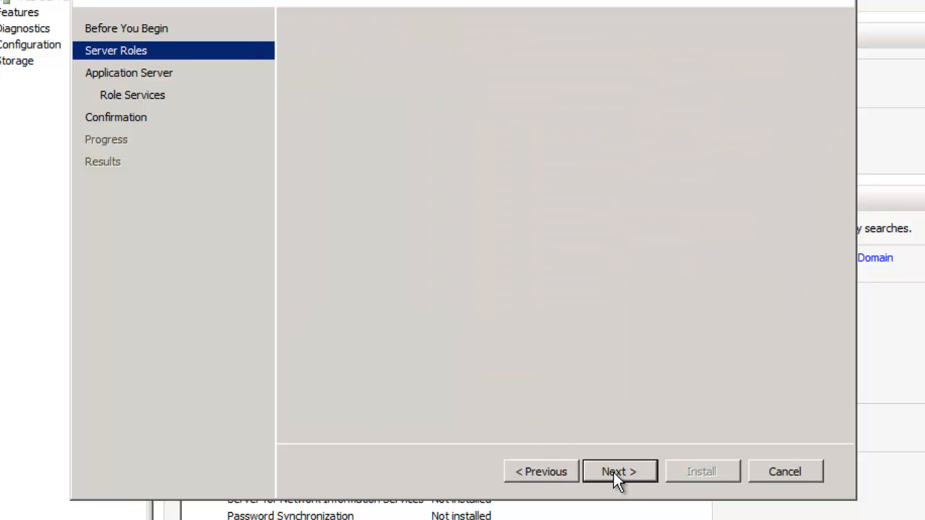
left_click(614, 470)
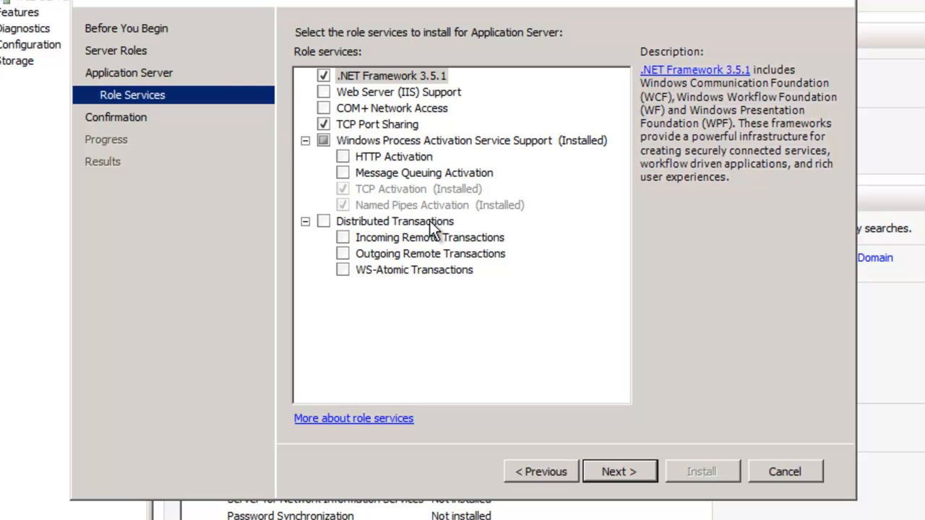
Step: Add Web Server (IIS) Support and Message Queuing Activation with their required services and features
left_click(323, 93)
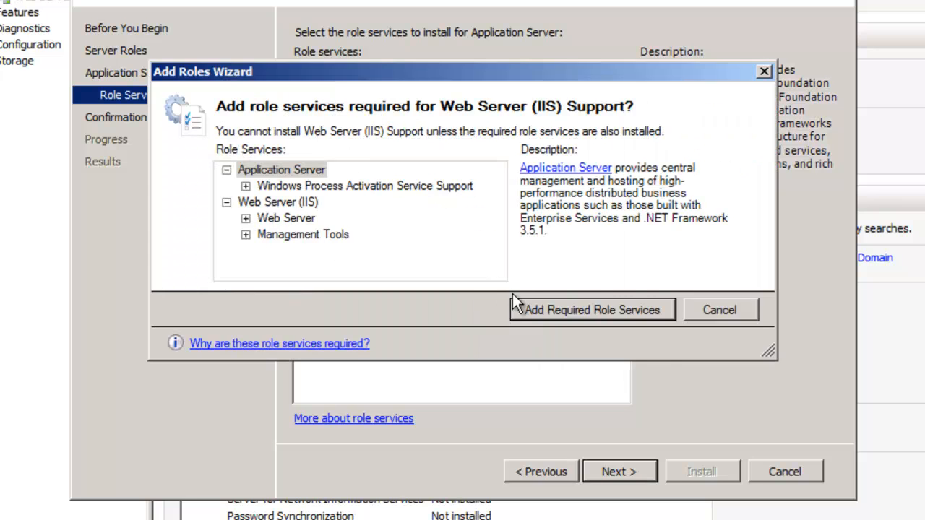
left_click(553, 314)
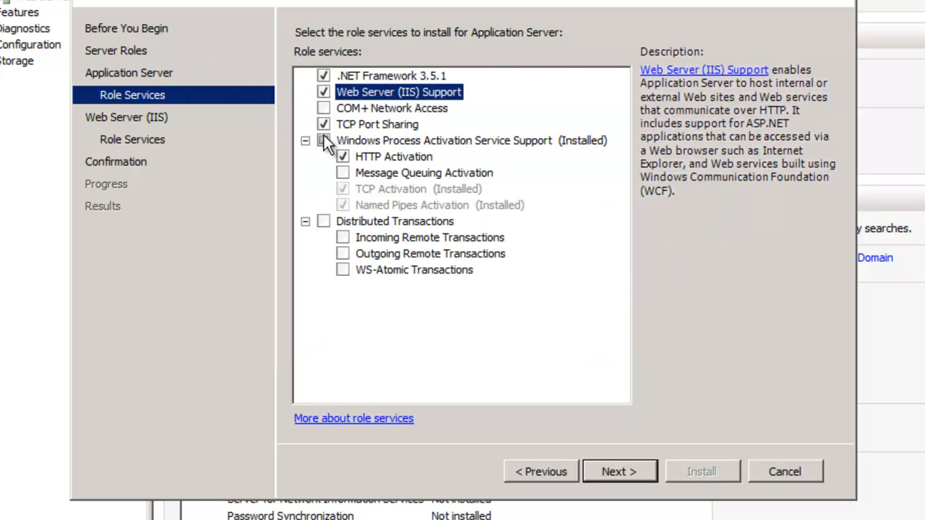
left_click(343, 173)
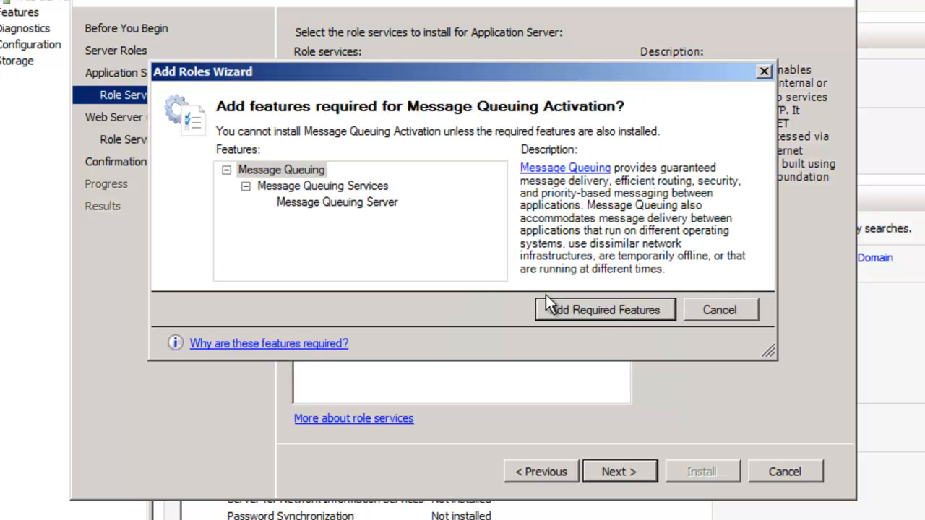
left_click(591, 312)
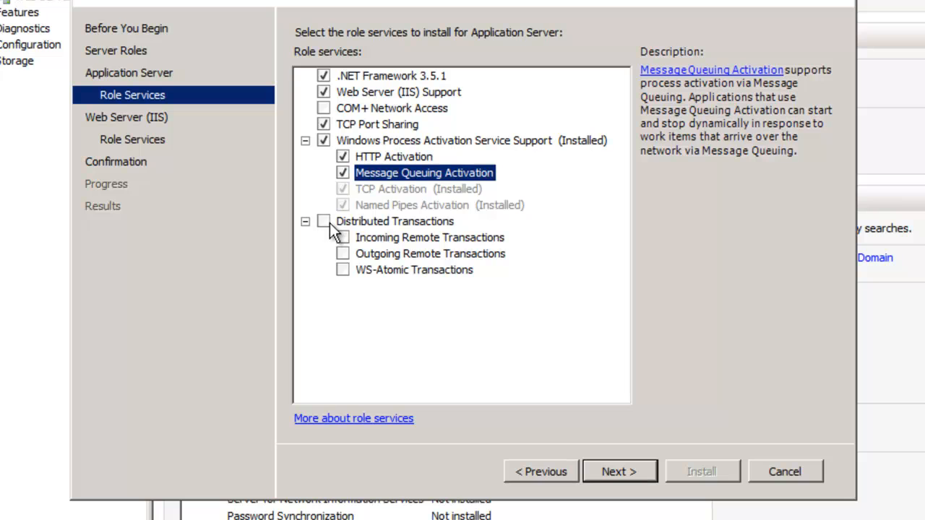
left_click(601, 476)
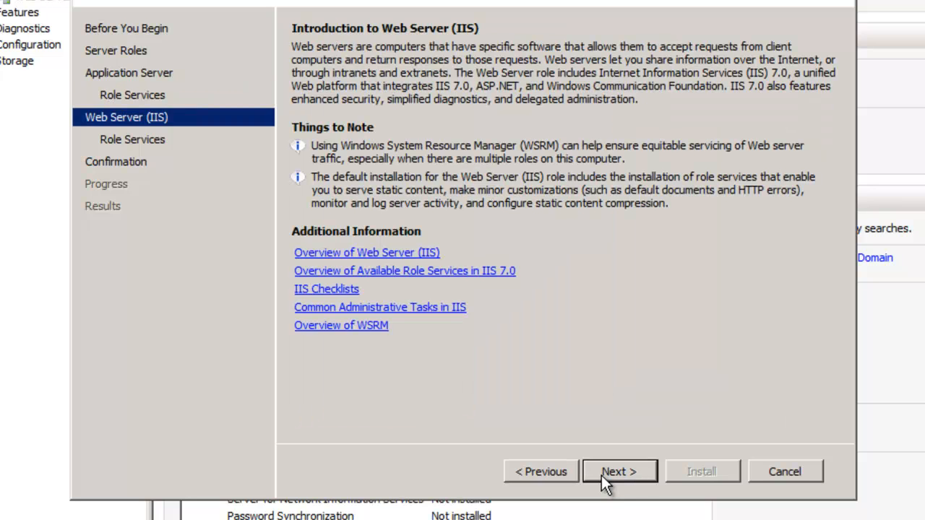
Step: Tick ASP, CGI, Server Side Includes and IIS 6 Management Compatibility, then go to Confirmation
left_click(601, 475)
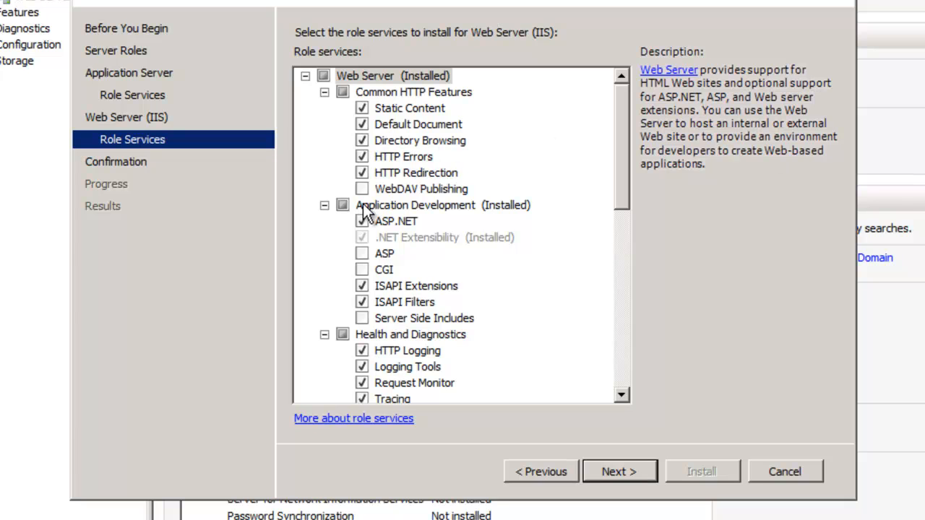
left_click(363, 254)
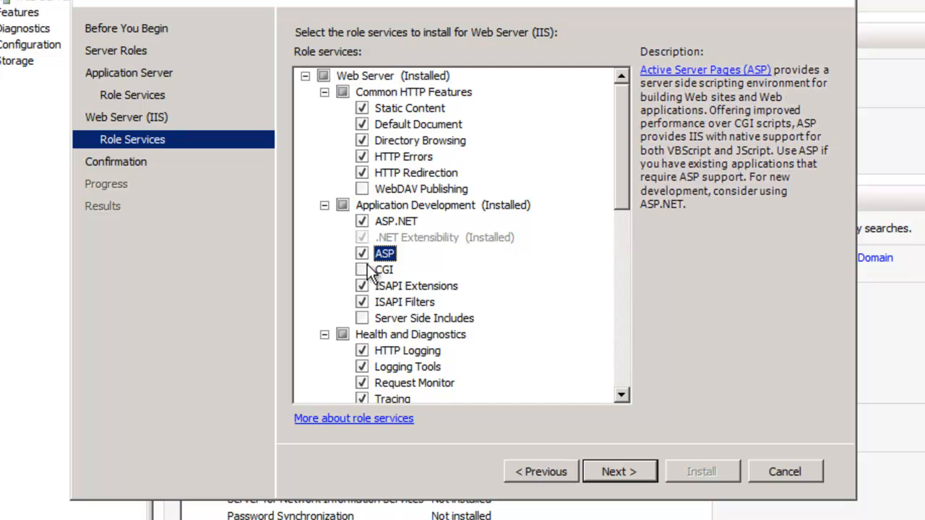
left_click(362, 270)
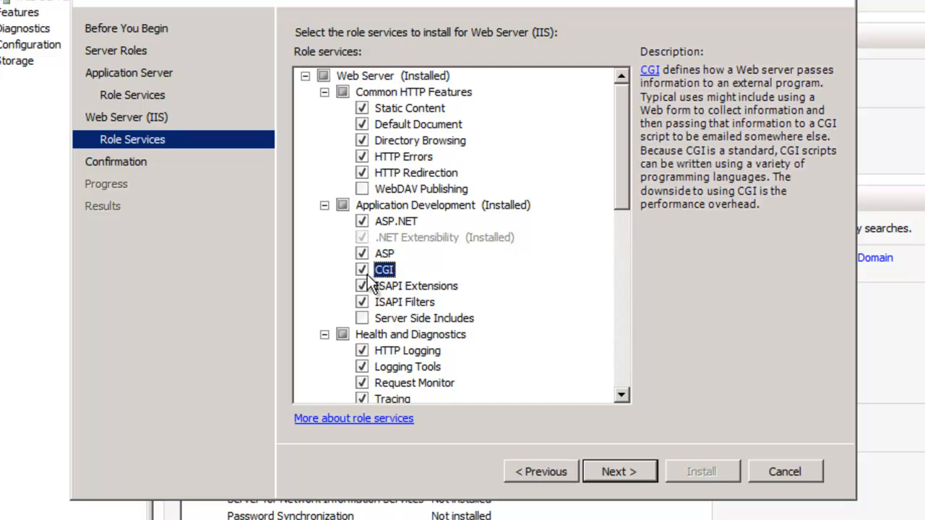
left_click(364, 318)
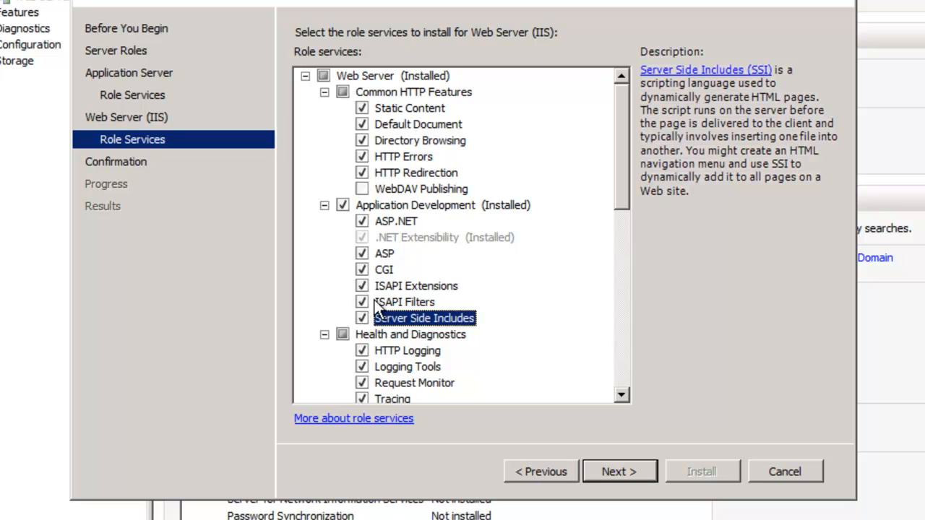
scroll(395, 339, "down", 1)
scroll(397, 339, "down", 5)
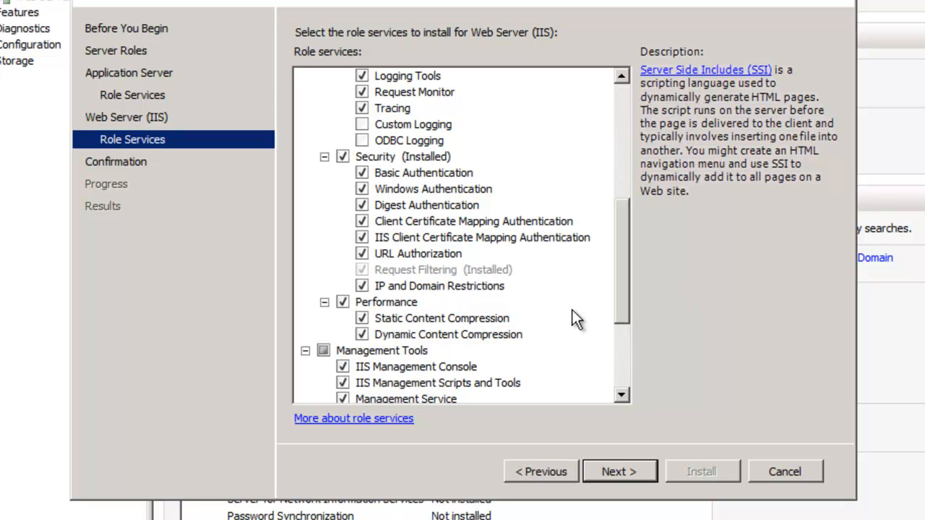
left_click_drag(626, 300, 643, 384)
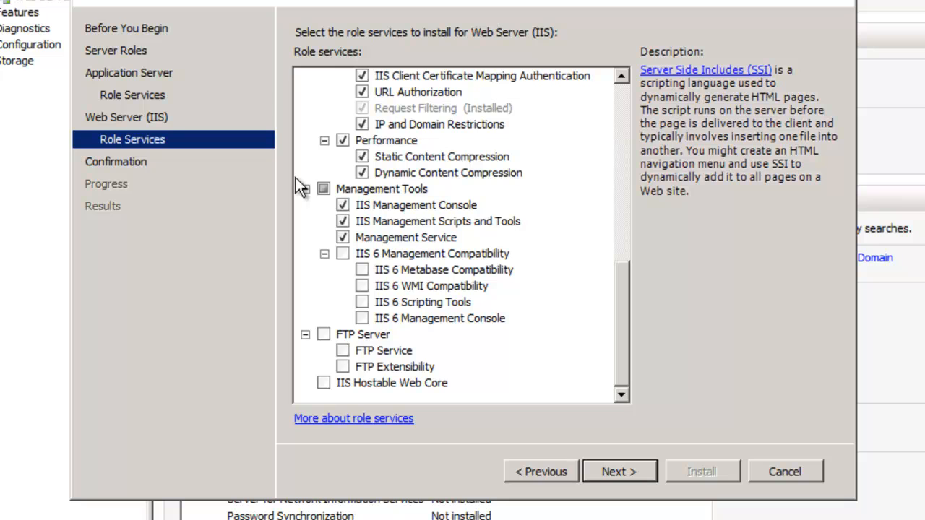
left_click(342, 253)
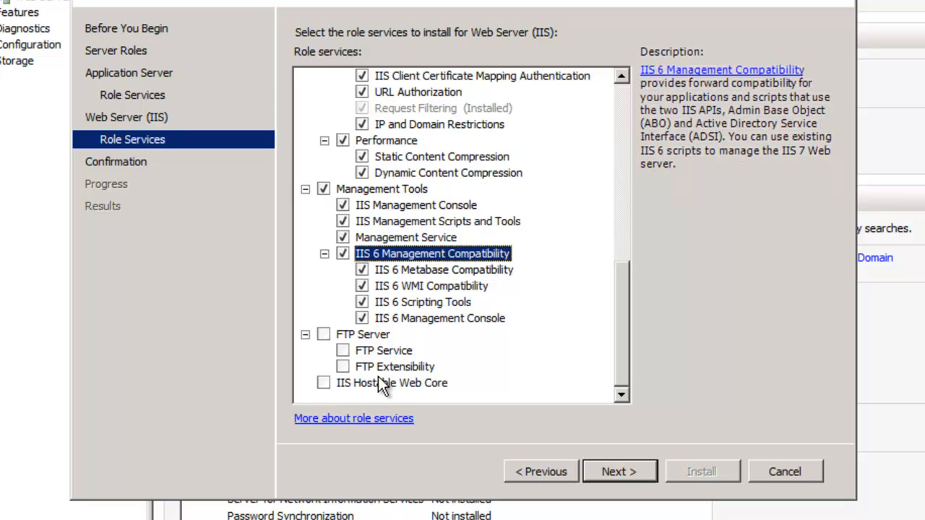
left_click(621, 473)
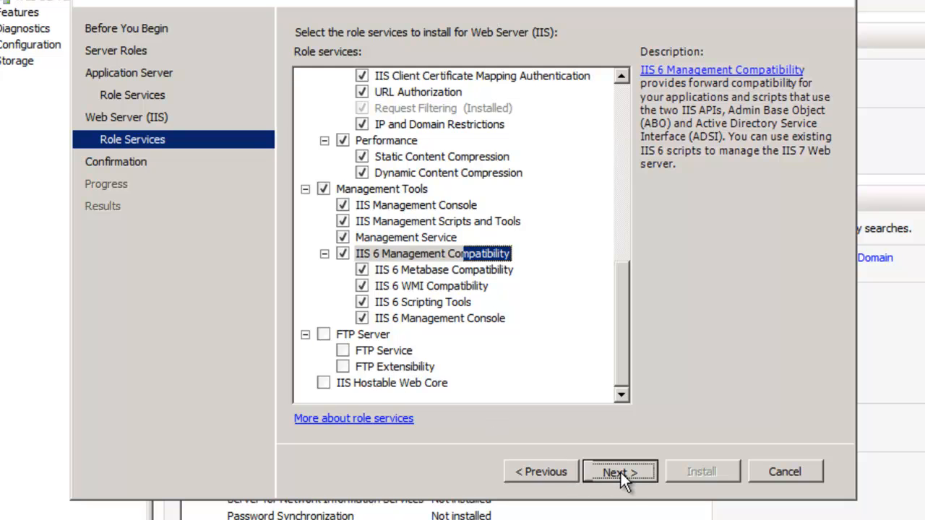
Step: Install Application Server, Web Server (IIS) and Message Queuing from the Confirmation page
left_click(721, 467)
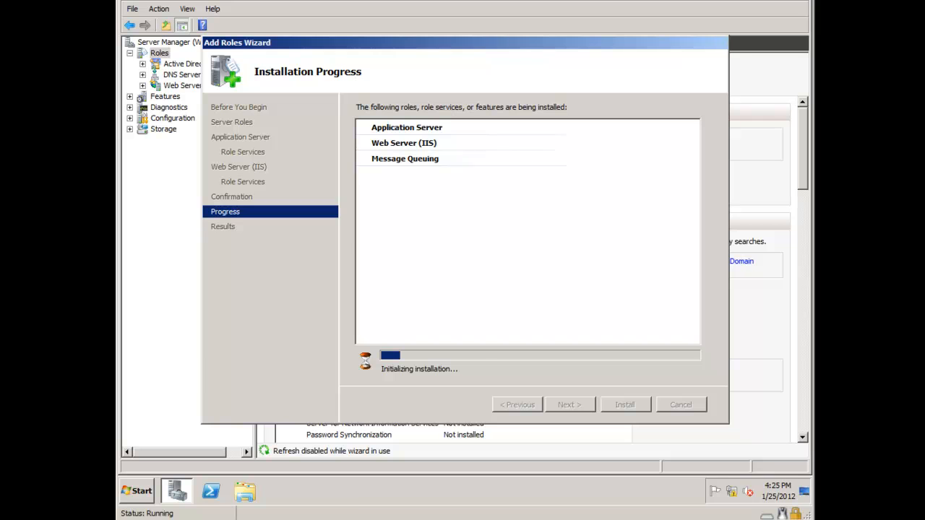
Step: Launch Notepad and paste in the KB979917 hotfix notes
left_click(136, 492)
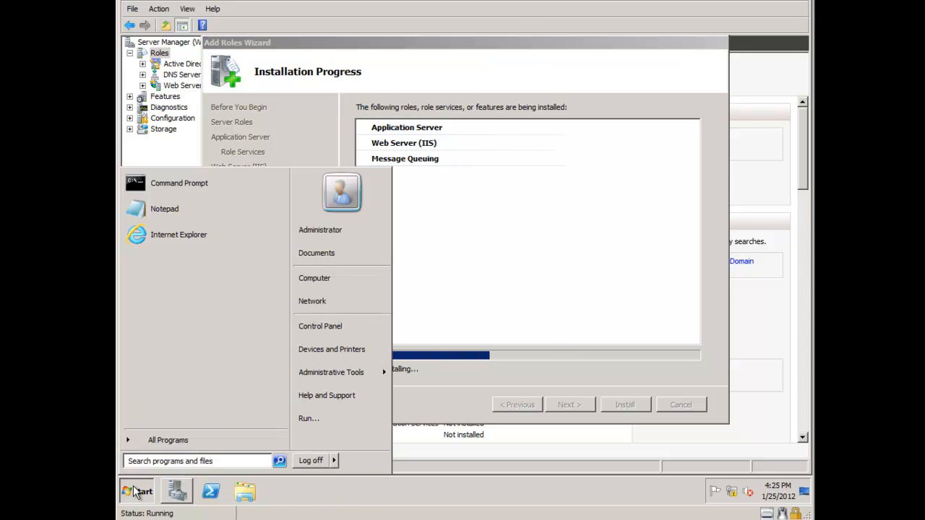
type("notepad")
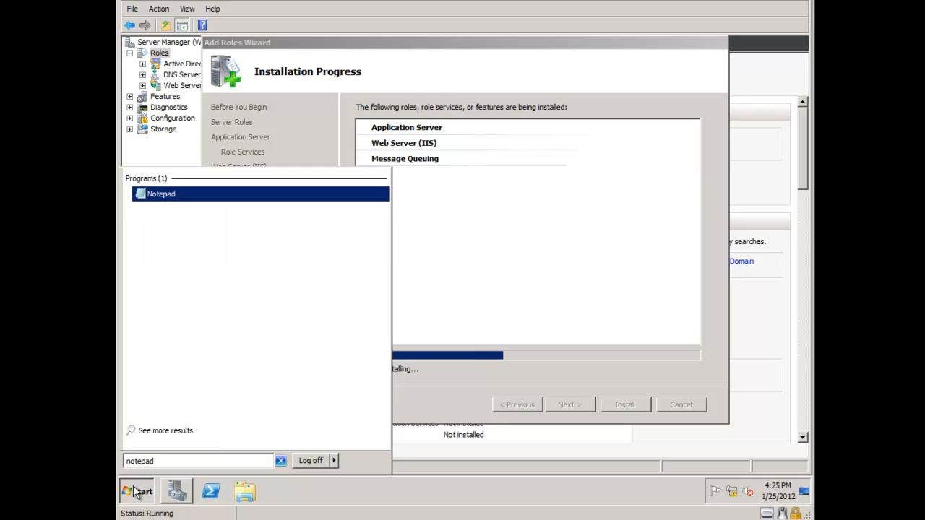
key("Return")
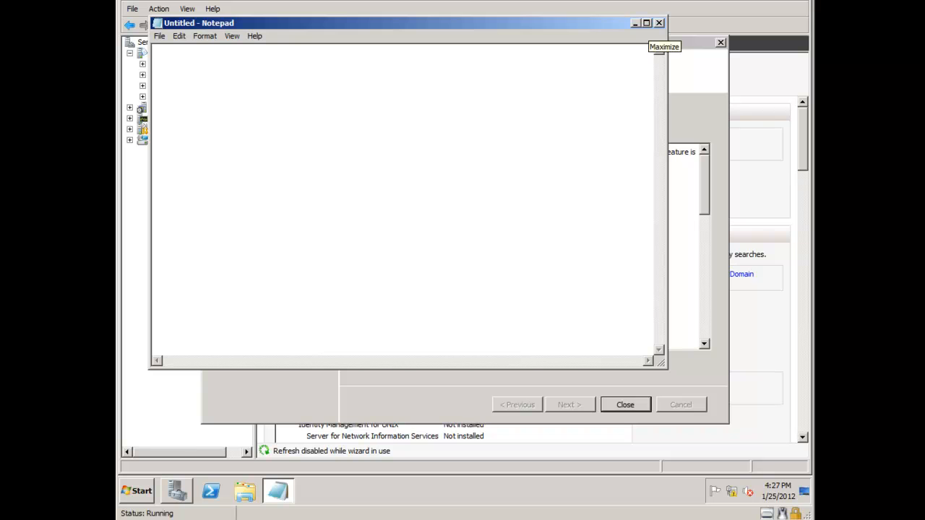
type("KB979917 - QFE for Sharepoint issues - Perf Counter fix & User Impersonation  Windows Server 2008 SP2: download ?Windows6.0-KB979917-x64.msu (Vista)?  Windows Server 2008 R2: download ?Windows6.1-KB979917-x64.msu (Win7)?")
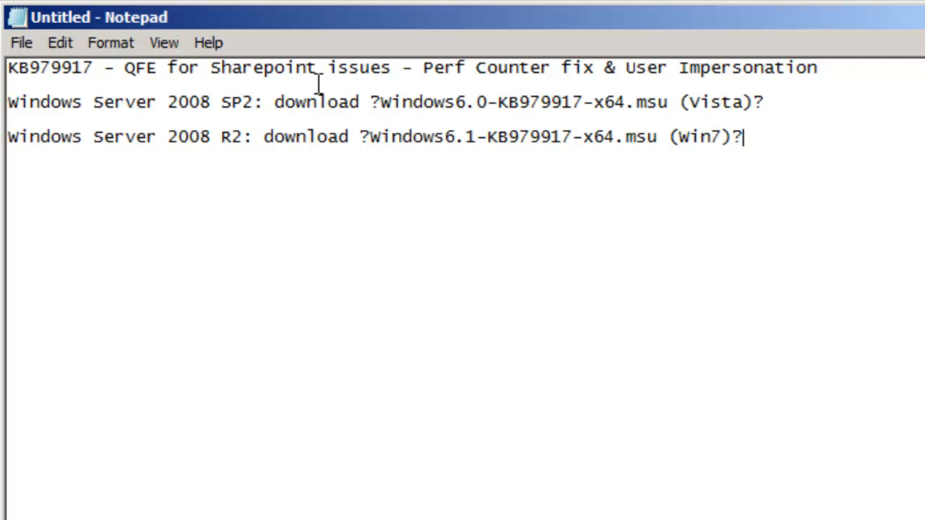
Step: Close the hotfix notes in Notepad without saving them
left_click_drag(737, 139, 3, 143)
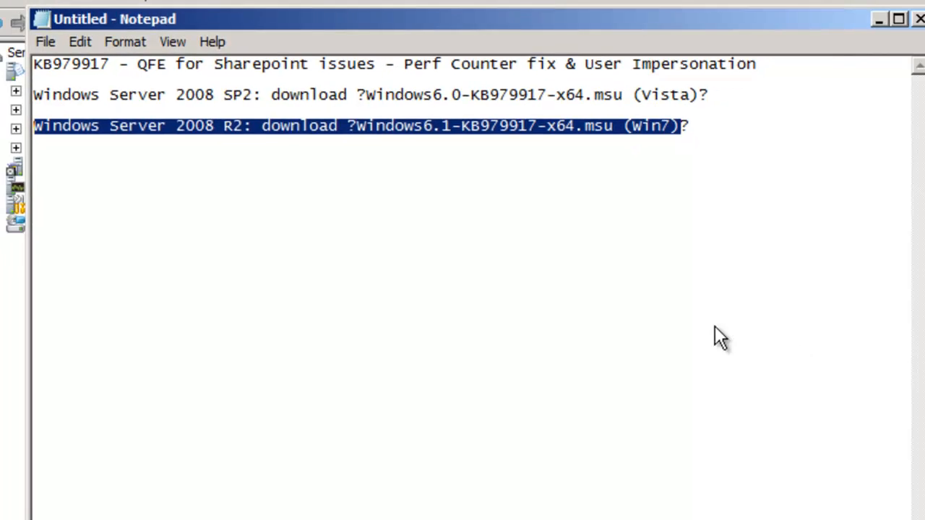
left_click(773, 341)
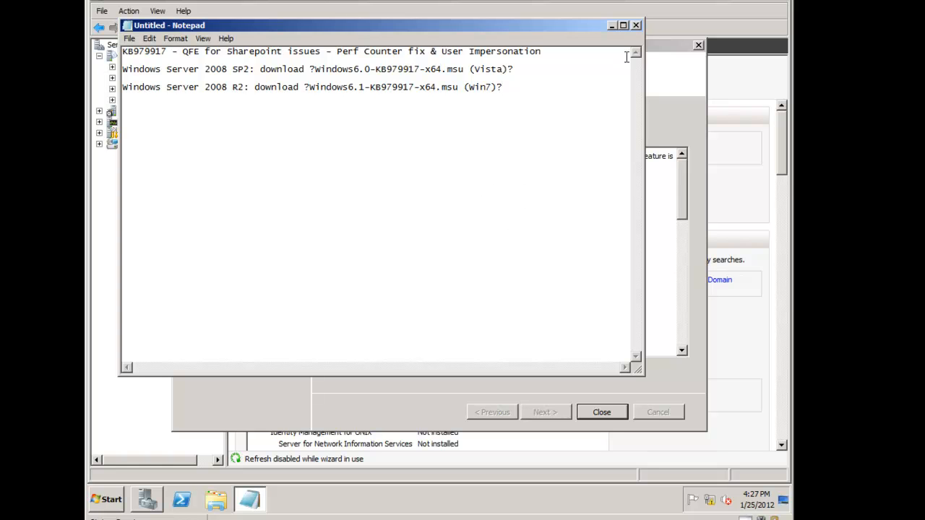
left_click(637, 26)
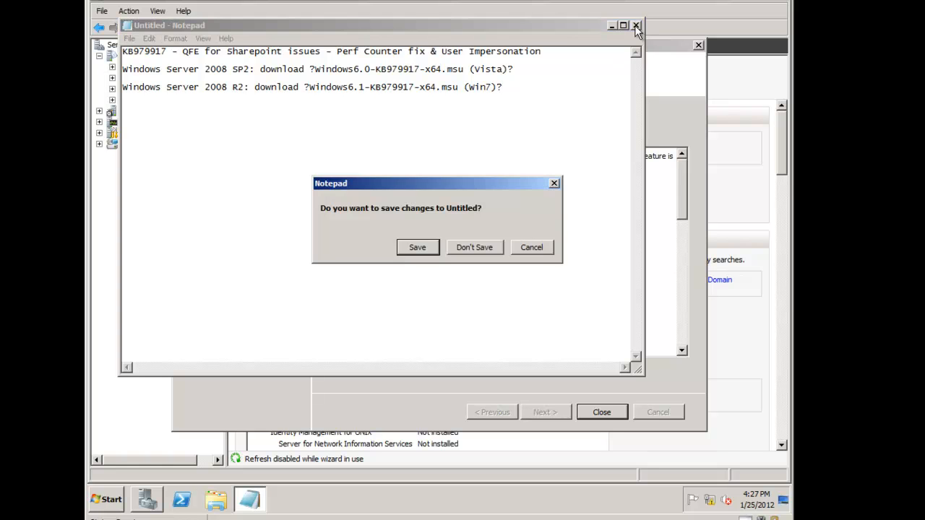
left_click(480, 248)
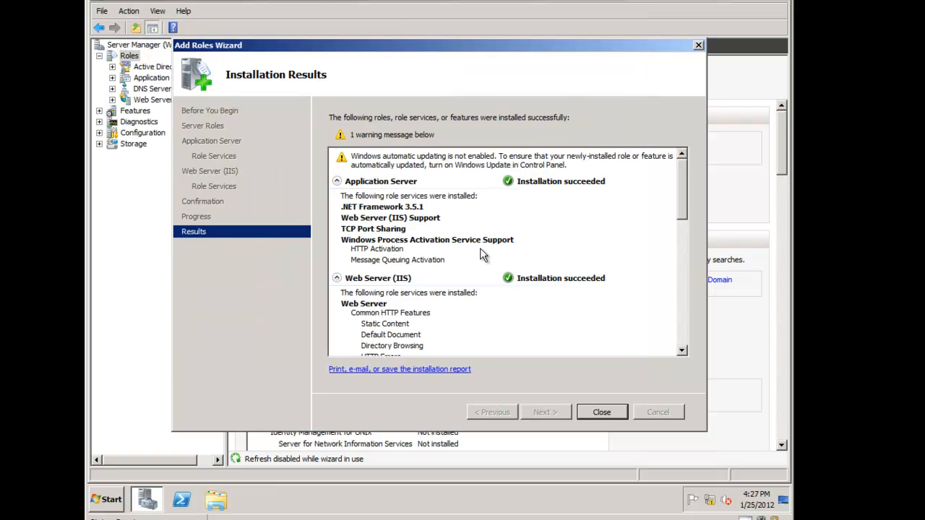
Step: Close the role results and check Add Features, where Windows PowerShell ISE is already installed
left_click(603, 412)
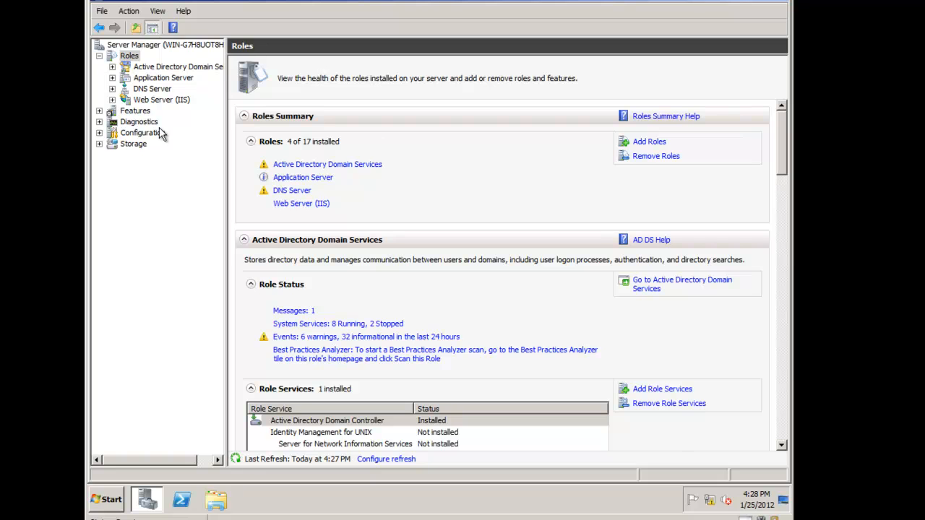
left_click(133, 112)
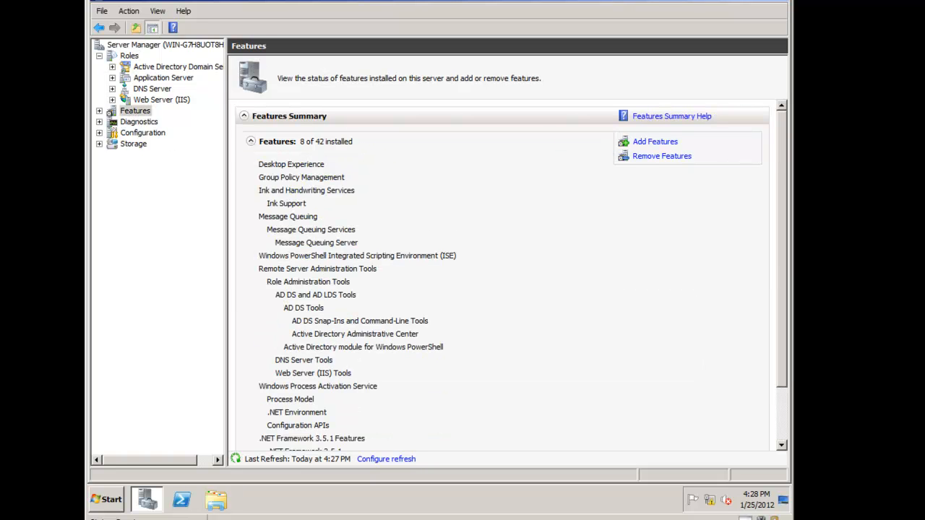
left_click(655, 142)
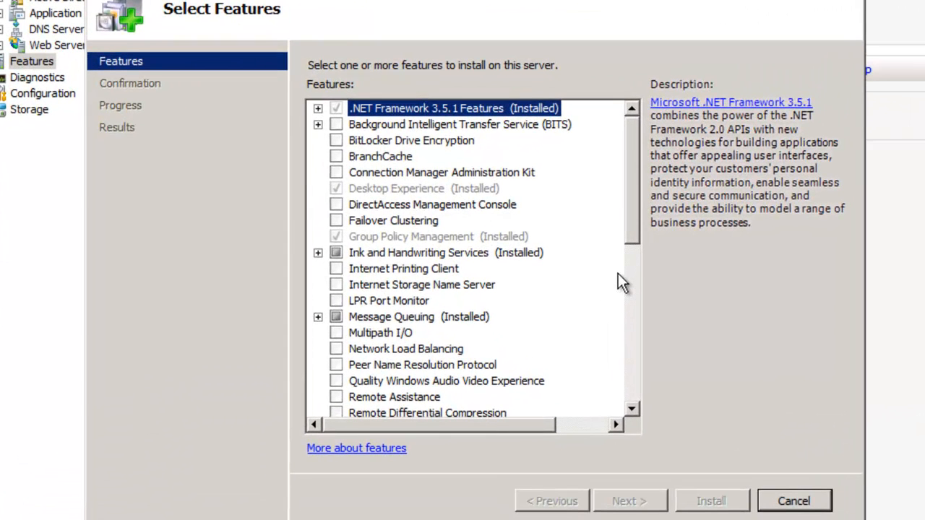
left_click_drag(633, 234, 627, 300)
left_click_drag(628, 301, 639, 357)
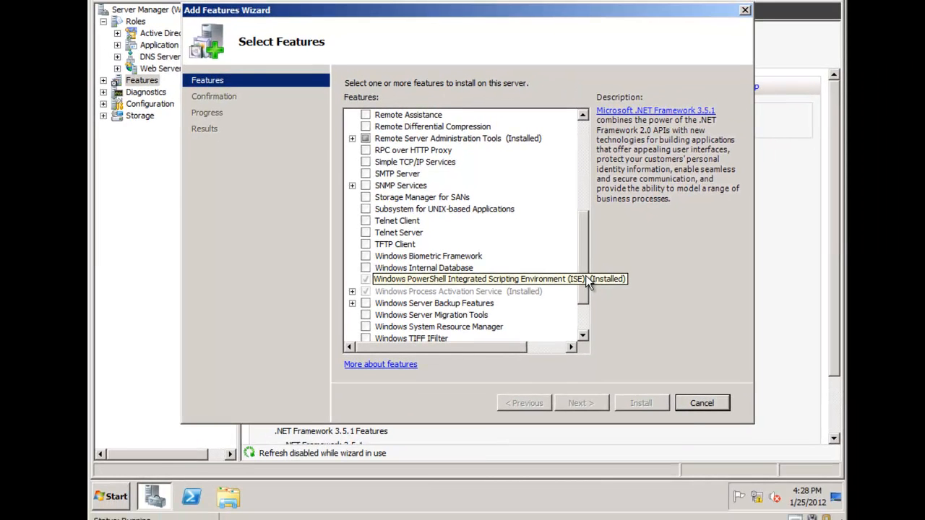
left_click(113, 493)
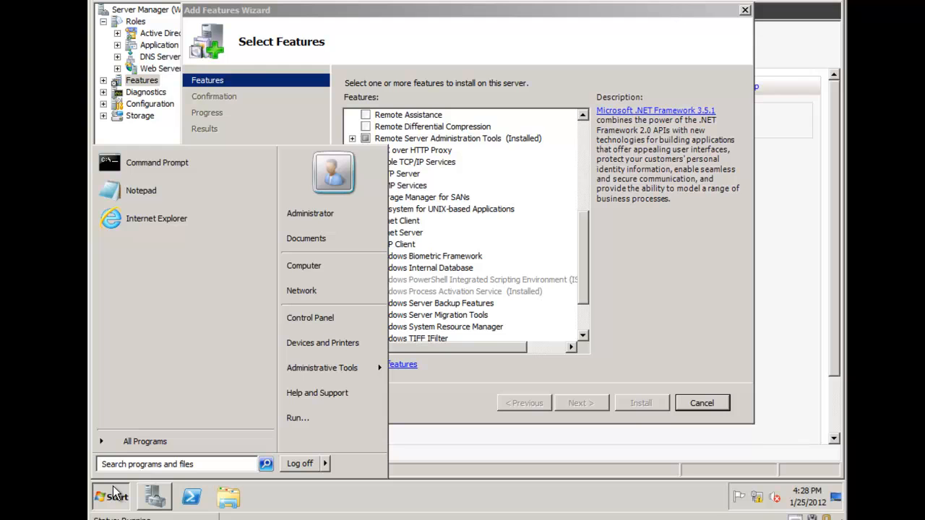
Step: Launch Windows PowerShell ISE via 'ise' and run get-help in the console
type("ise")
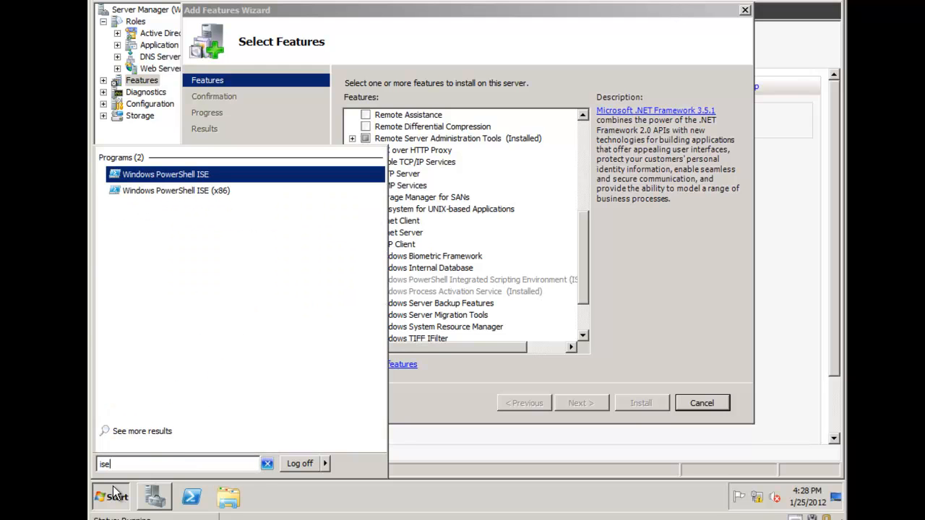
key("Return")
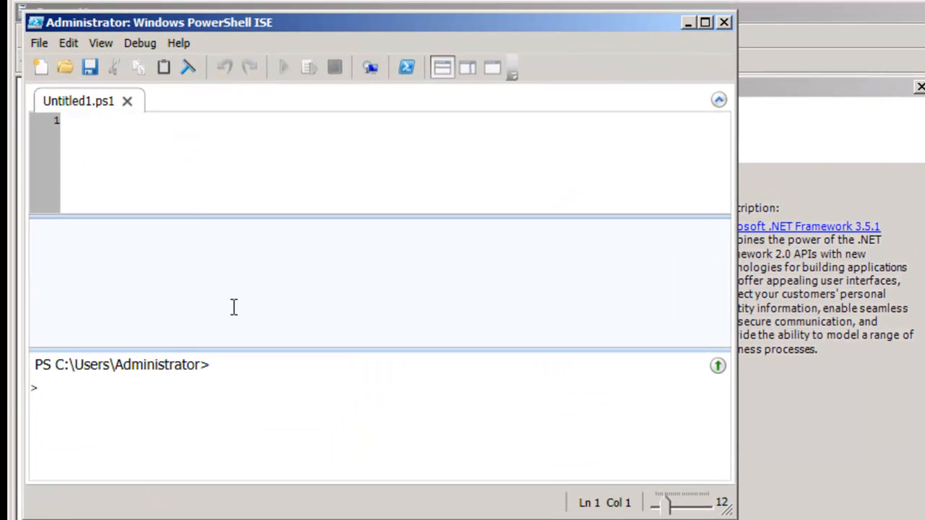
left_click(102, 137)
left_click(88, 261)
left_click(107, 390)
type("get-help")
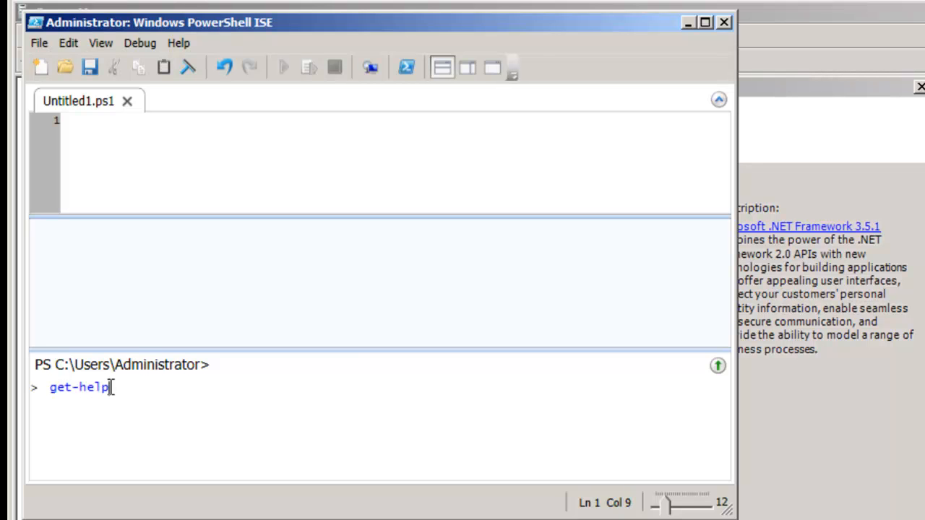
key("Return")
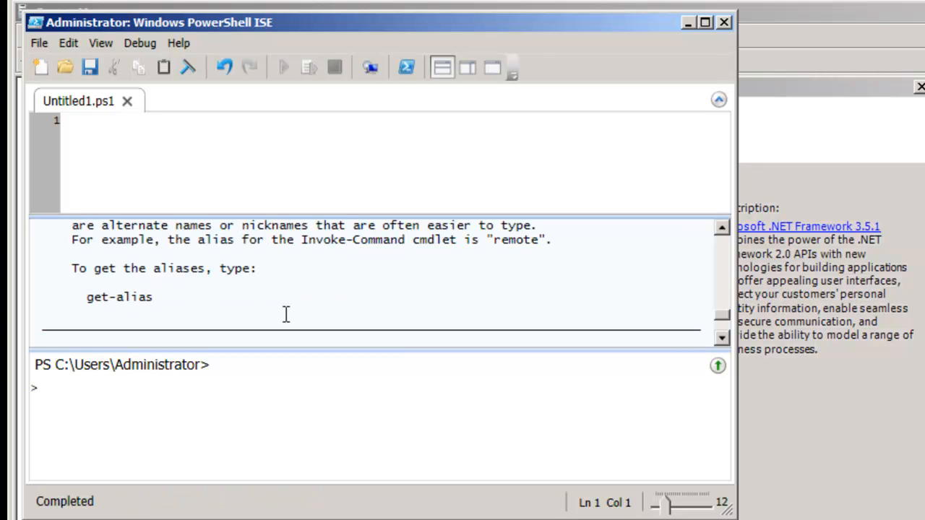
Step: Copy Get-Help from the help output onto the script's first line, then close Untitled1.ps1 unsaved
left_click(289, 271)
scroll(283, 276, "up", 10)
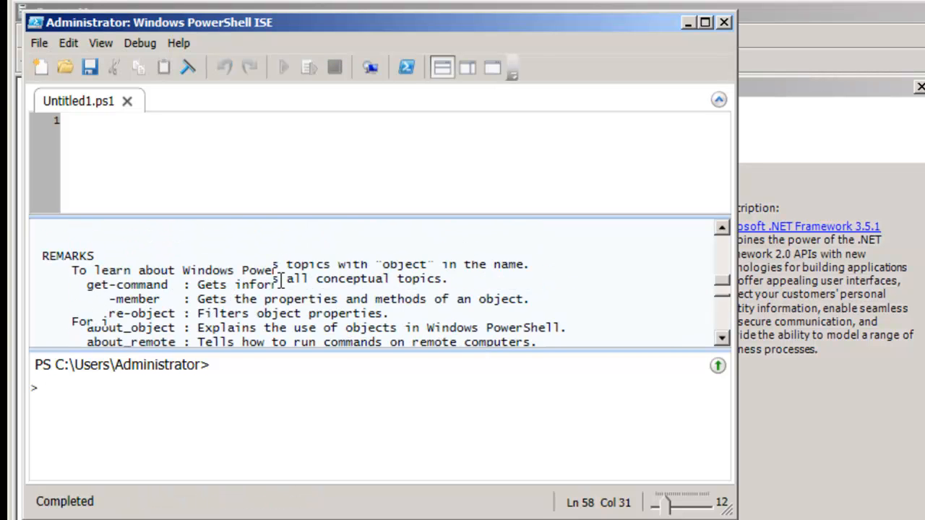
scroll(280, 281, "up", 3)
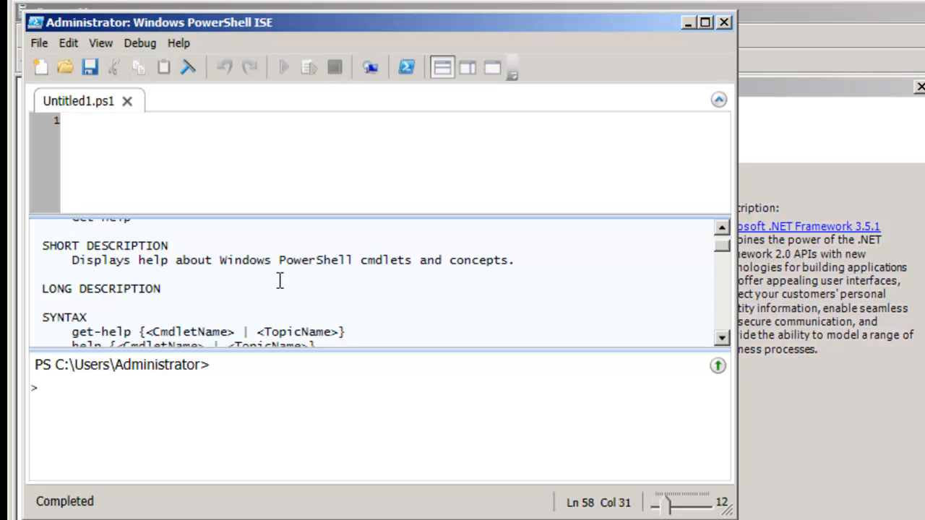
scroll(281, 281, "up", 1)
left_click_drag(138, 255, 72, 255)
key("ctrl+c")
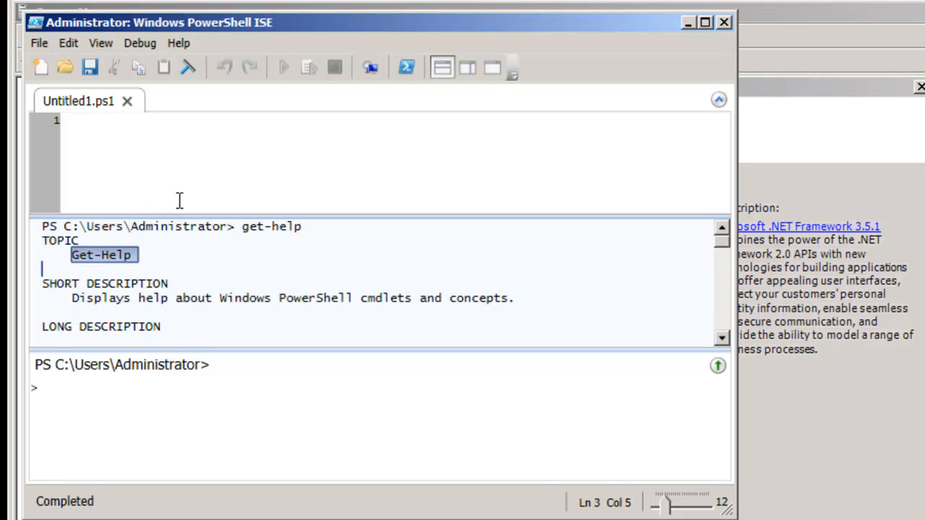
left_click(158, 128)
key("ctrl+v")
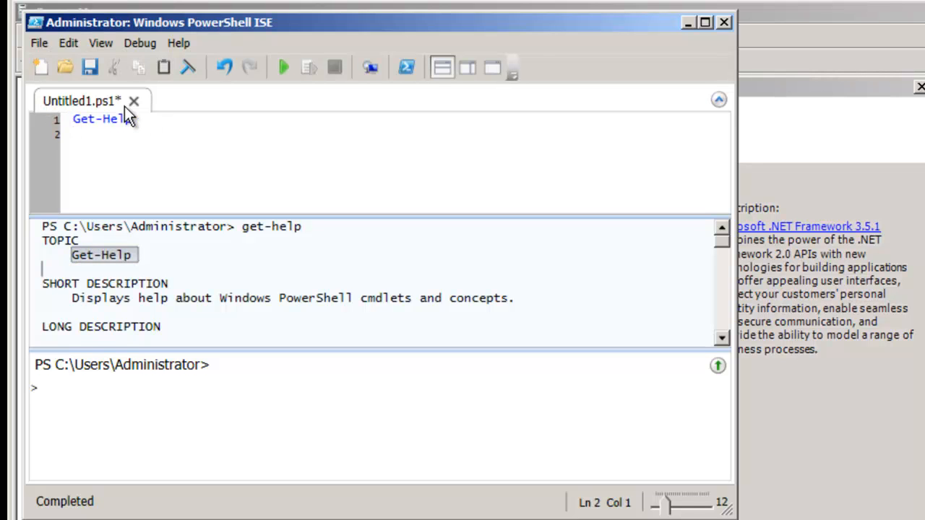
left_click(133, 101)
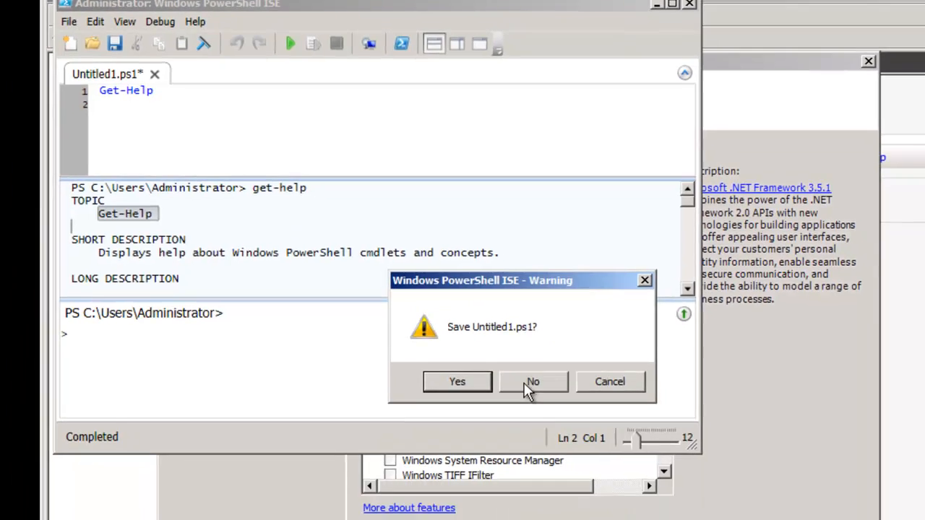
left_click(525, 384)
Step: Exit PowerShell ISE, cancel the Add Features Wizard and close Server Manager
left_click(689, 5)
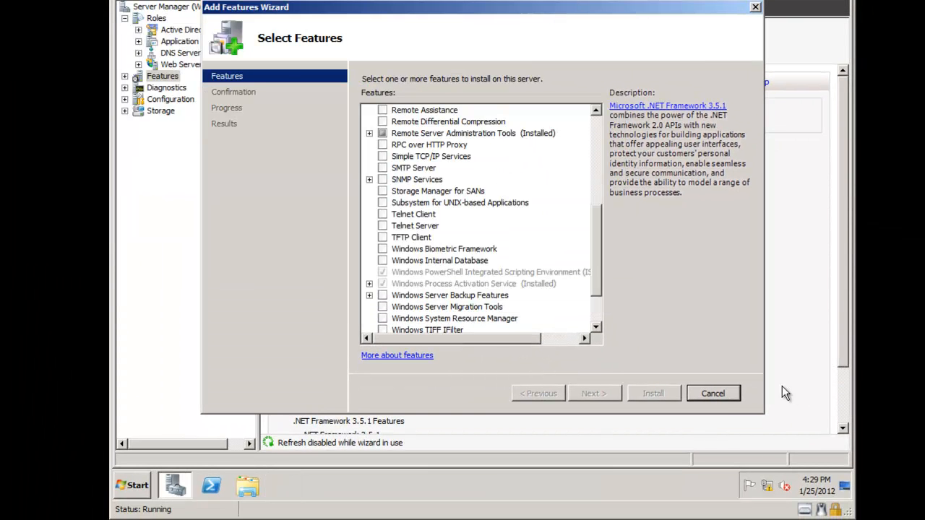
left_click(718, 393)
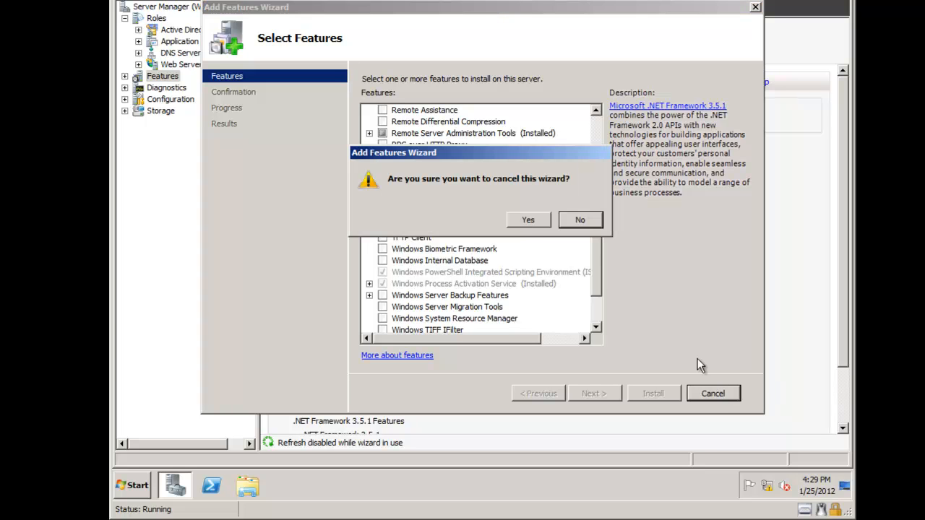
left_click(527, 221)
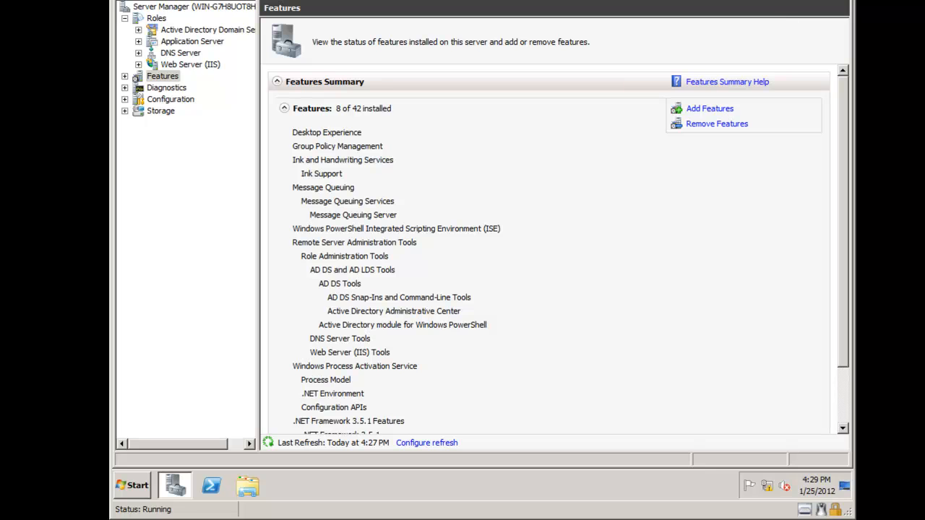
key("alt+F4")
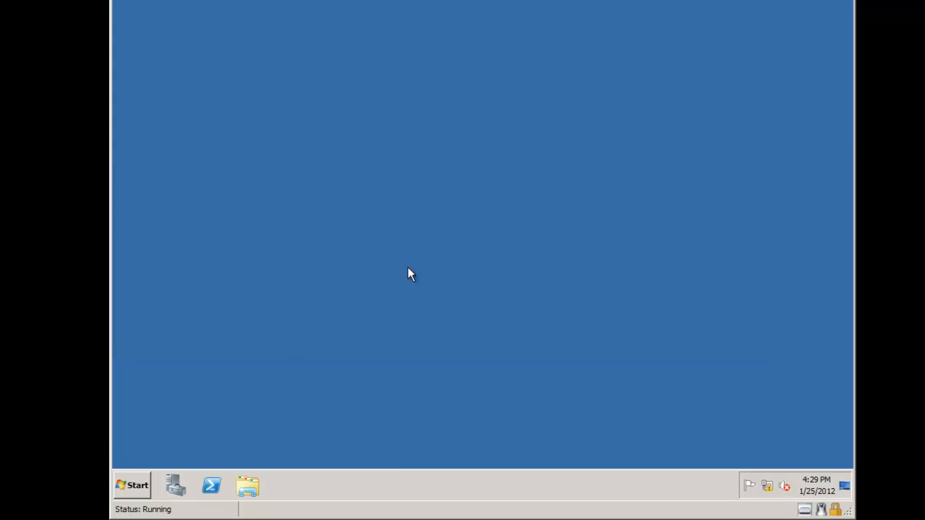
Step: Open Active Directory Users and Computers and browse the acme.corp domain containers
left_click(144, 485)
mouse_move(324, 361)
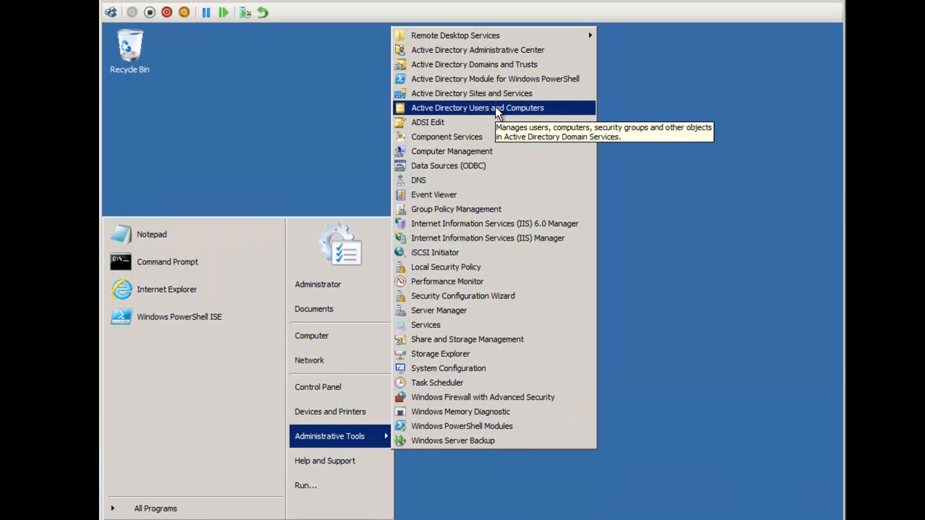
left_click(495, 108)
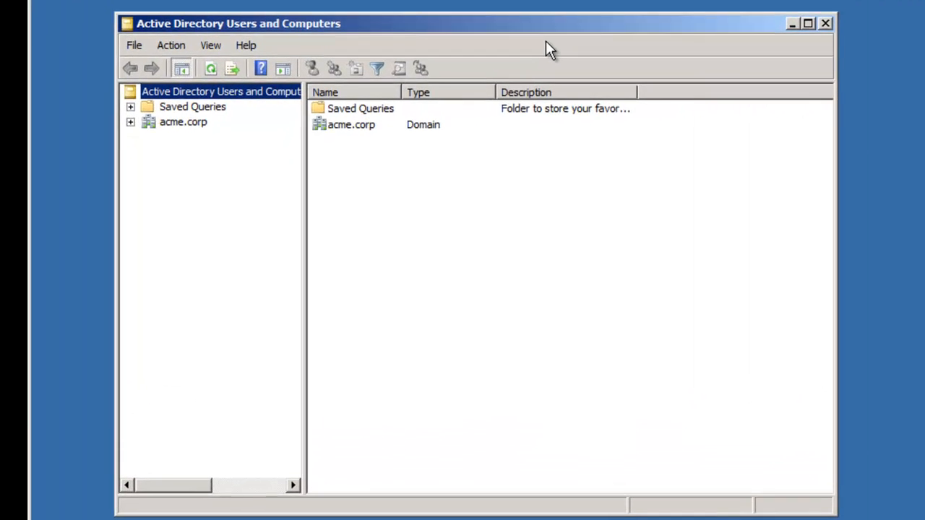
left_click(129, 121)
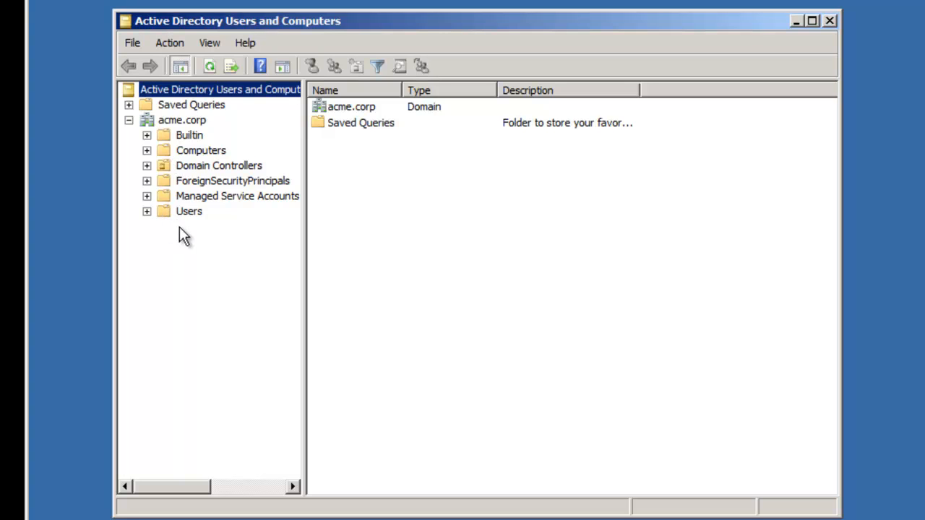
left_click(240, 198)
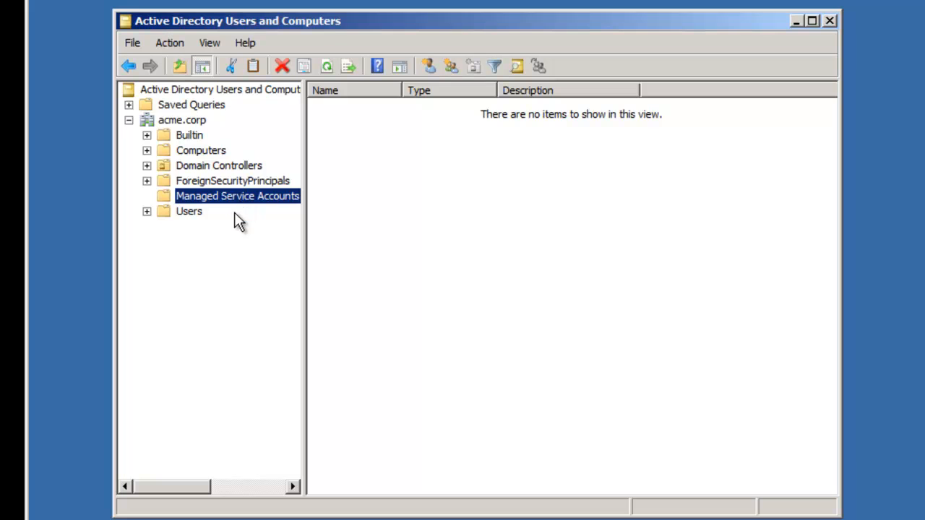
left_click(184, 212)
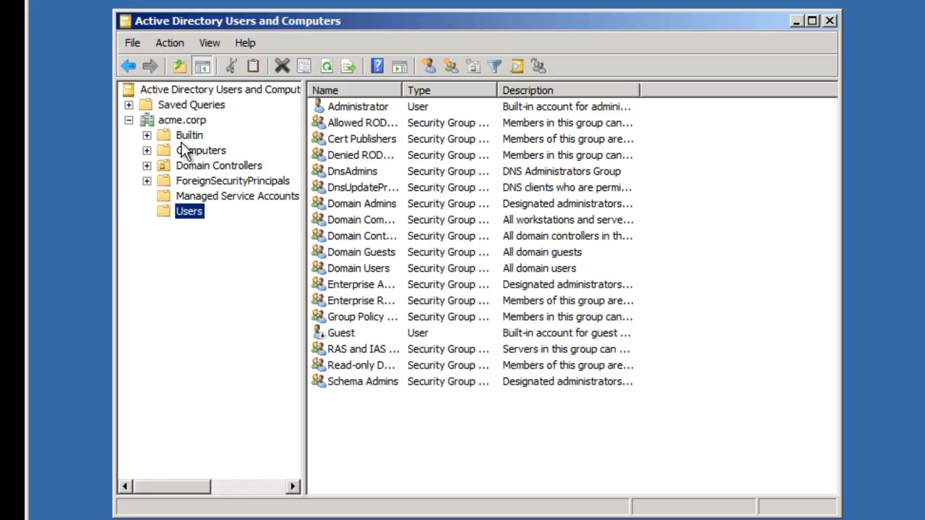
left_click(177, 121)
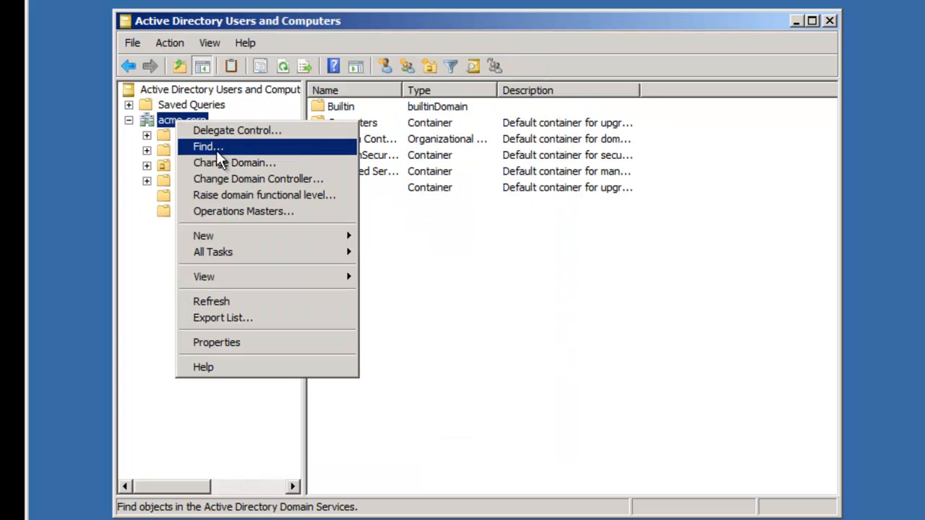
Step: Create an organizational unit named 'SP2010 Accounts' under acme.corp
mouse_move(325, 237)
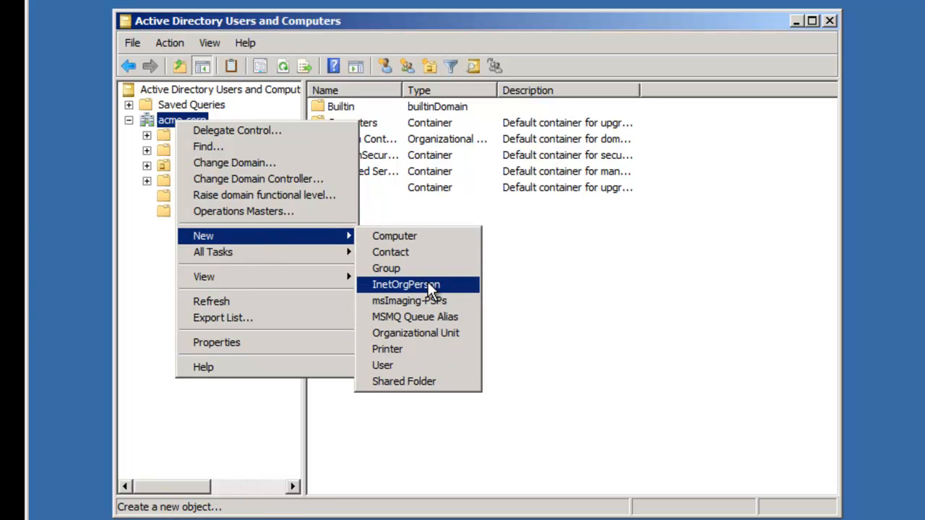
left_click(425, 333)
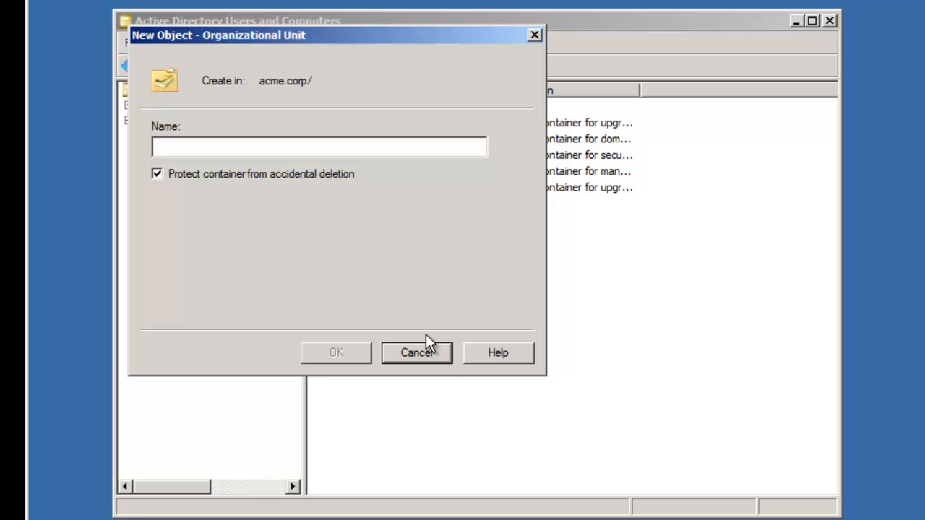
type("SP2010")
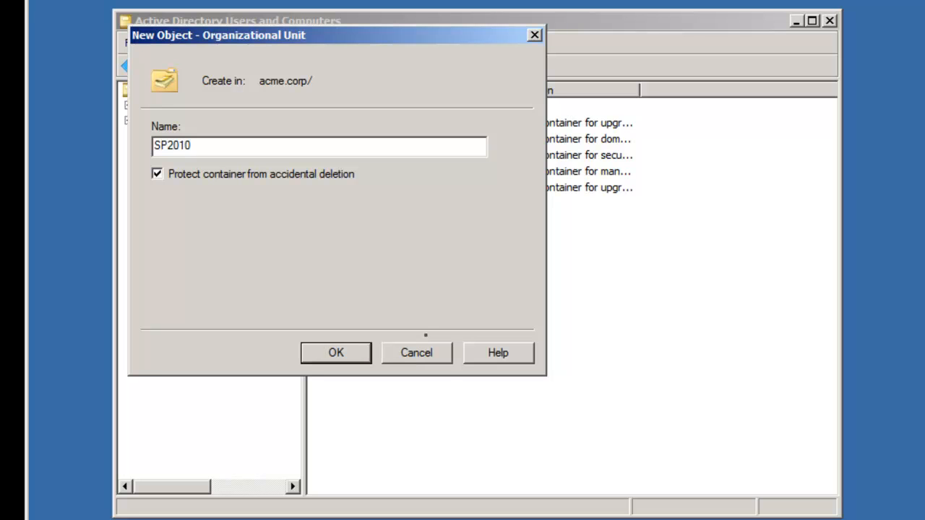
type(" Accounts")
key("Return")
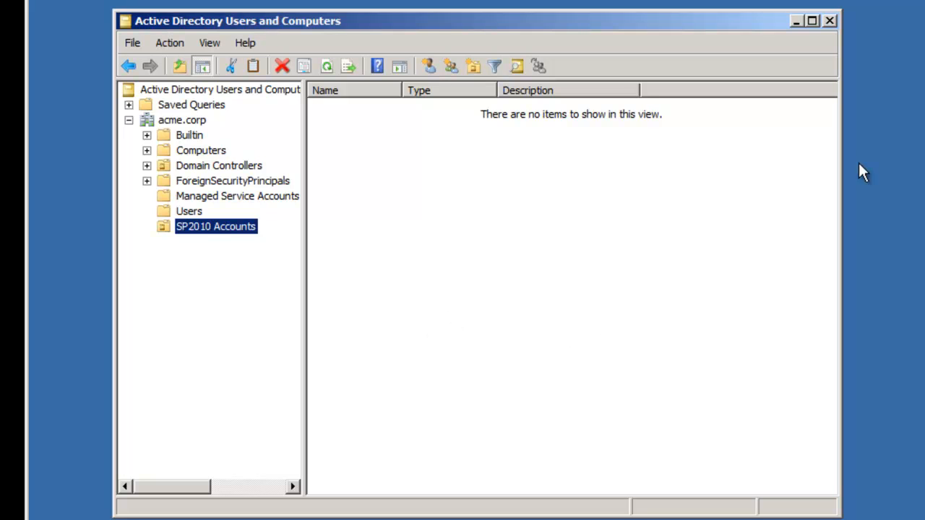
Step: Start a new user in SP2010 Accounts named sqlSvcAcc with logon name sqlsvcacc
left_click(392, 354)
right_click(353, 130)
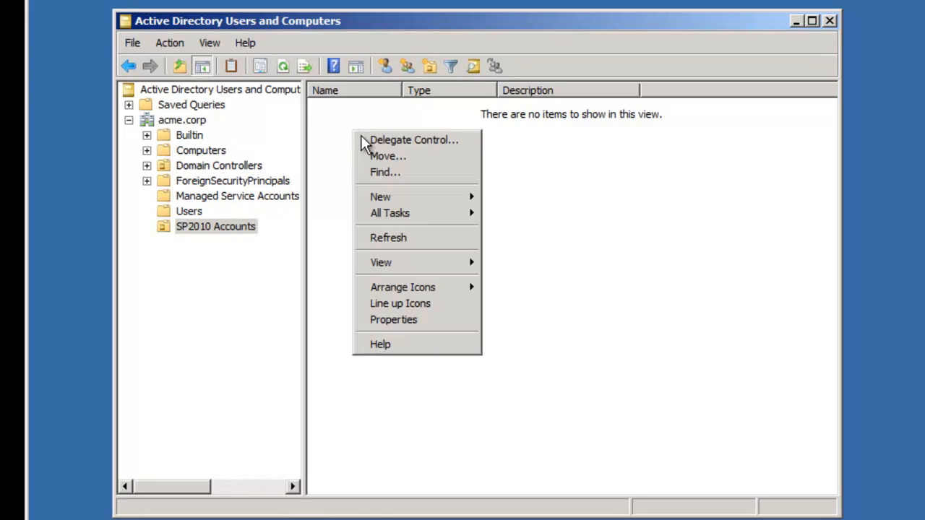
mouse_move(434, 196)
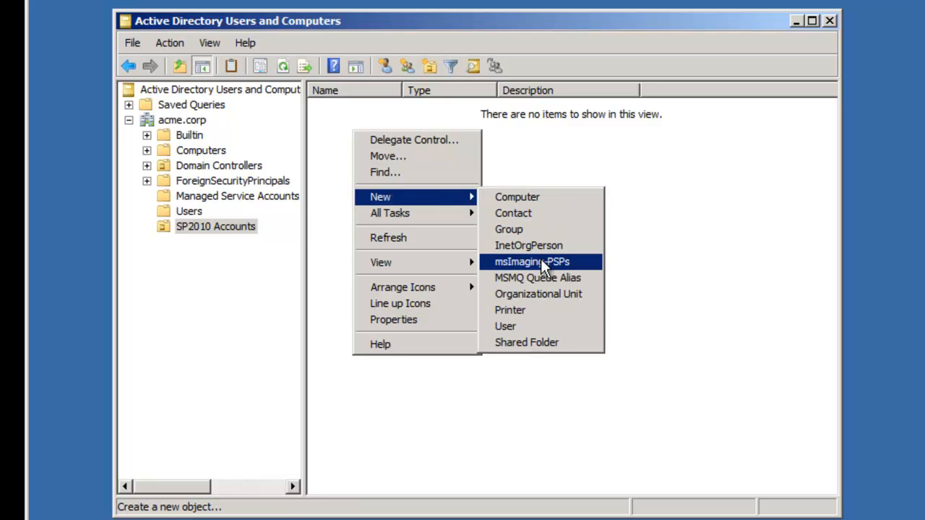
left_click(543, 325)
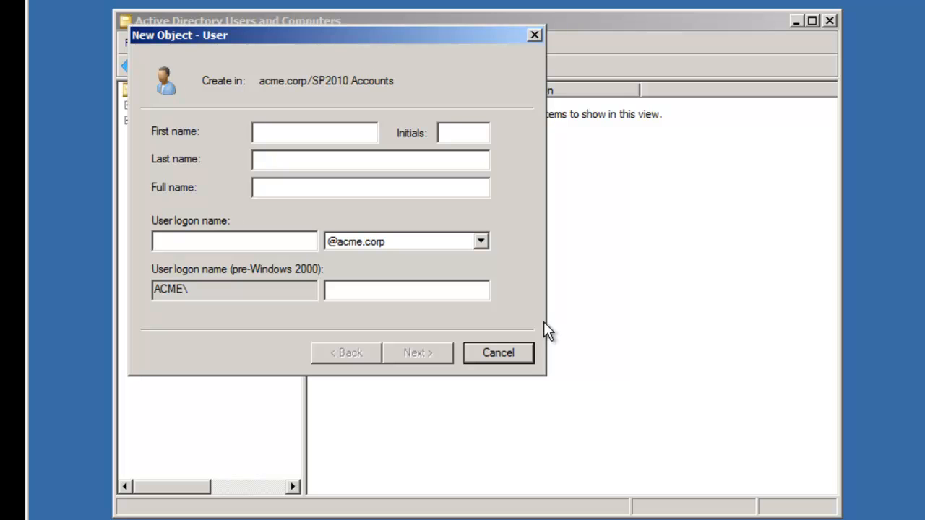
type("sql")
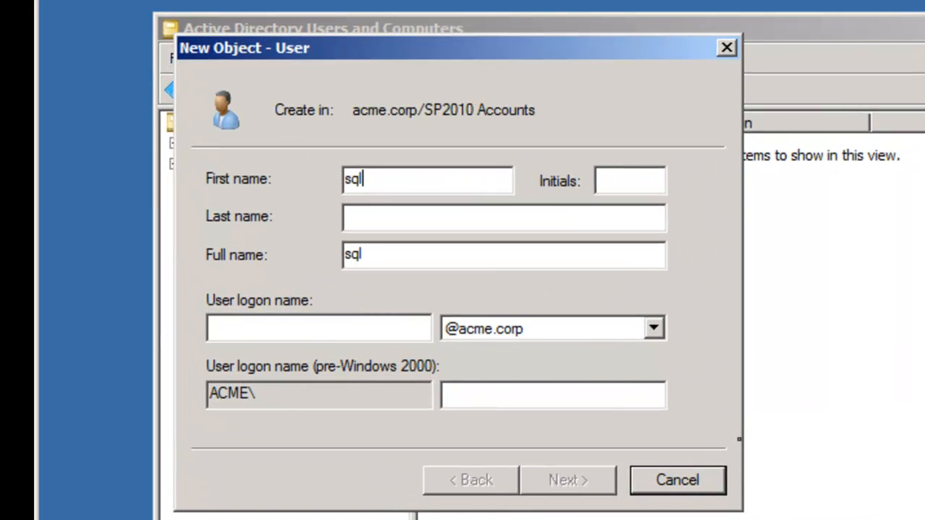
type("SvcAcc")
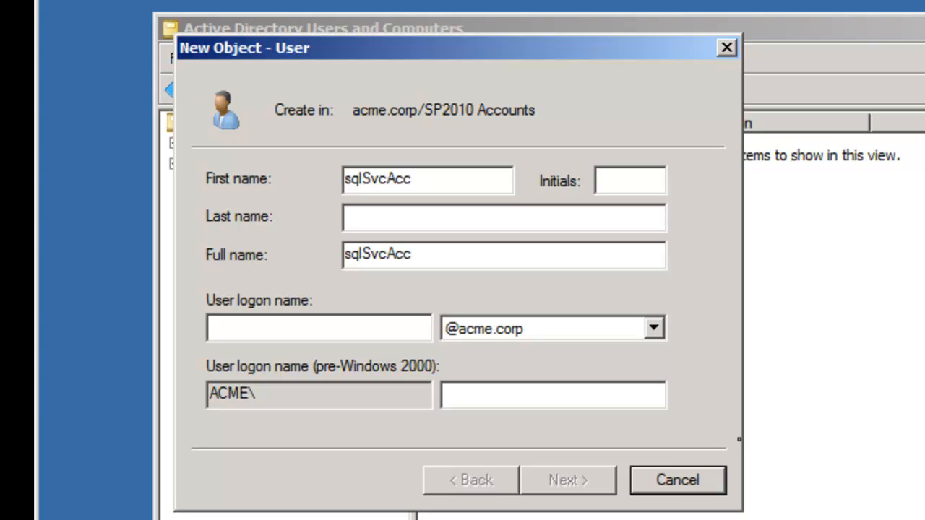
key("Tab")
key("Tab")
key("Tab")
type("sql")
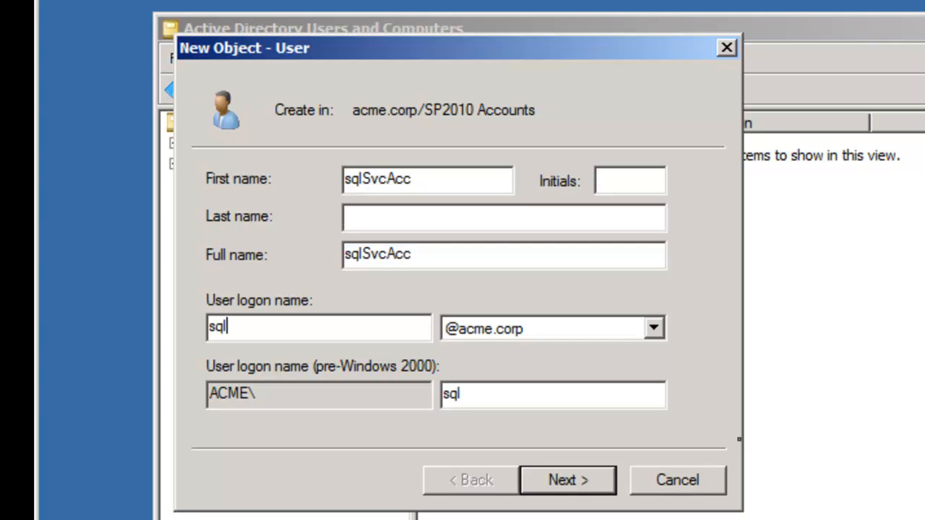
type("svcacc")
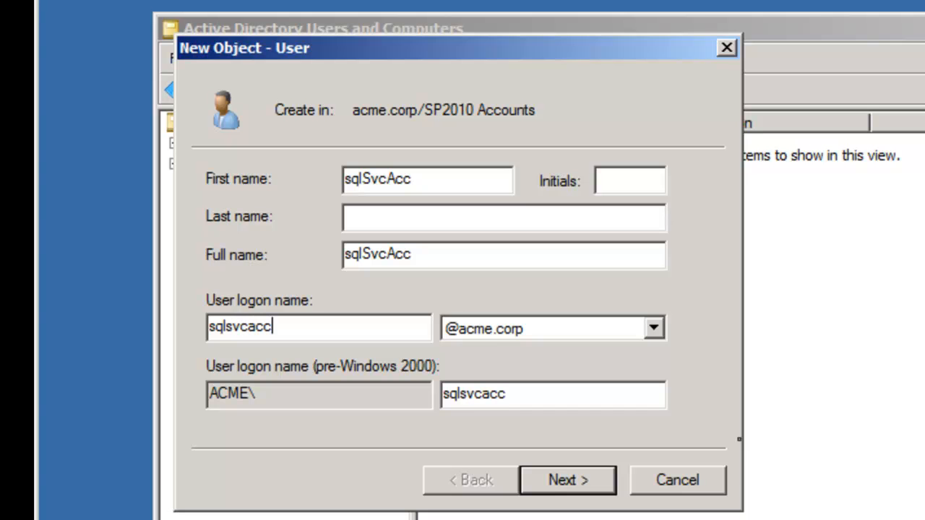
key("Return")
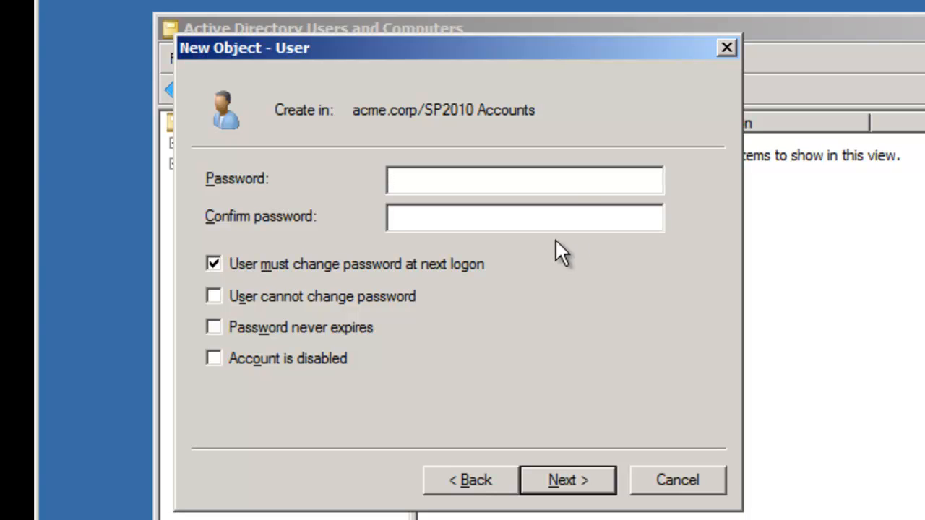
Step: Set the account password so it never expires and cannot be changed, then finish
type("•••••••")
key("Tab")
type("•••••••")
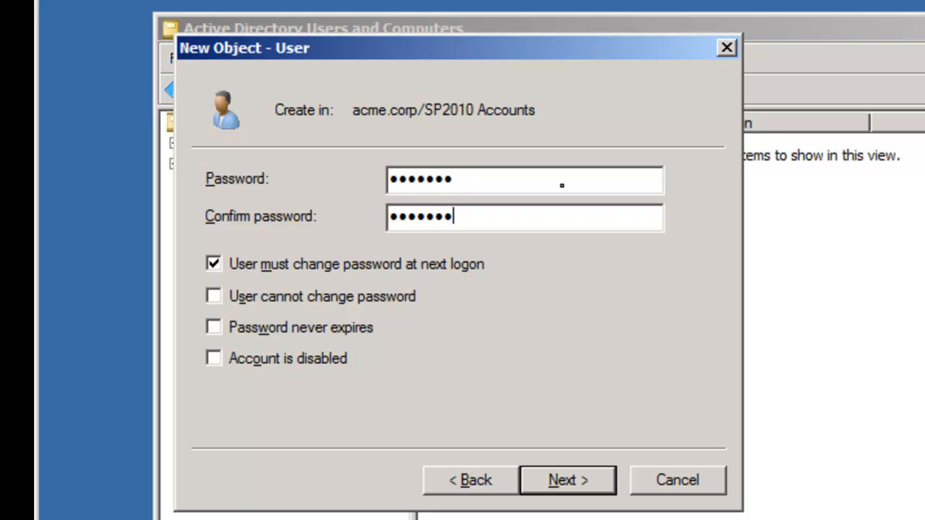
left_click(234, 266)
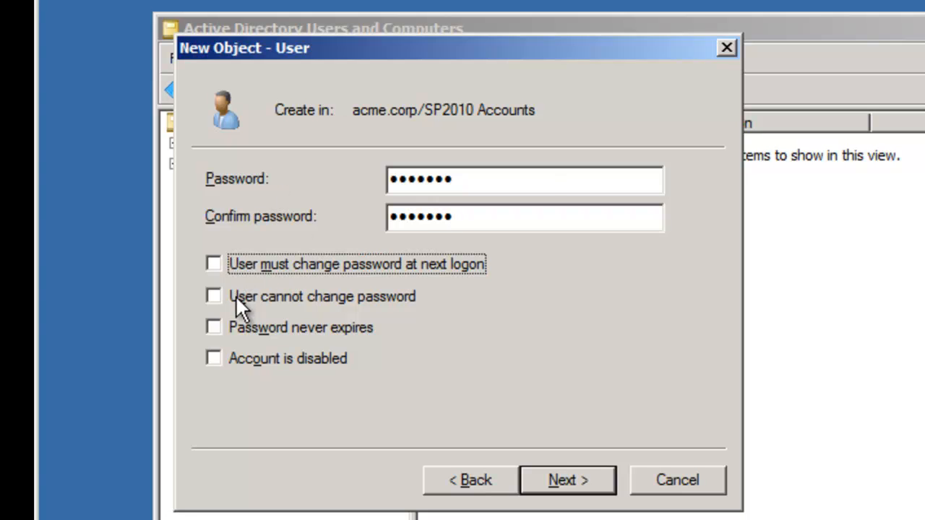
left_click(235, 297)
left_click(247, 327)
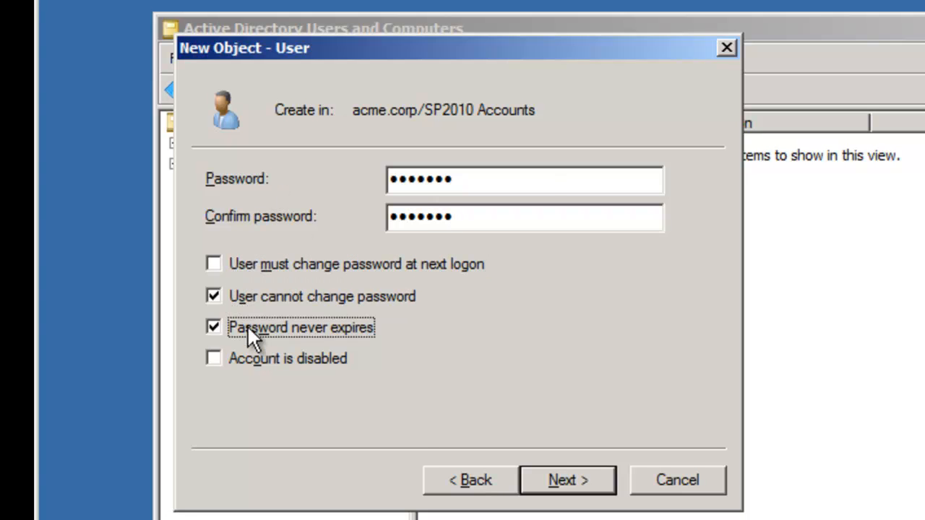
left_click(553, 475)
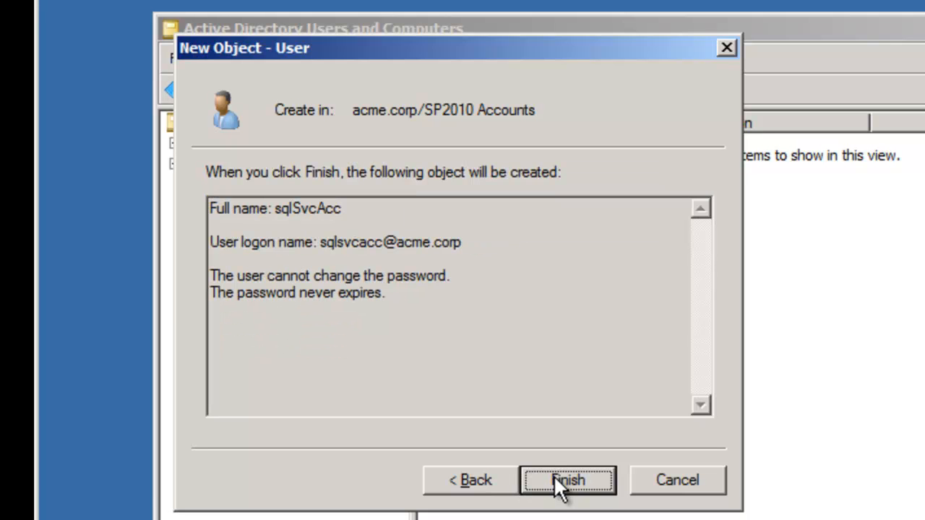
left_click(555, 477)
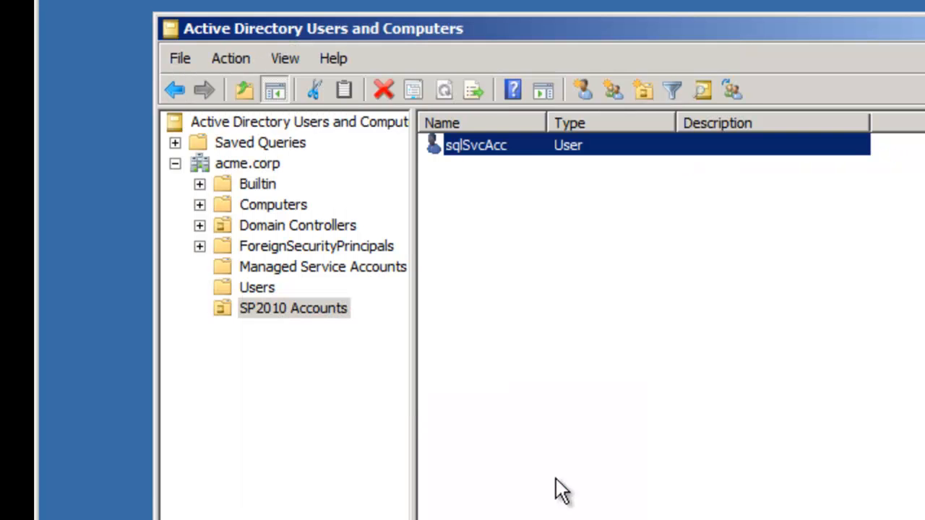
Step: Start a new user in SP2010 Accounts with name and logon name setupAdmin
right_click(484, 184)
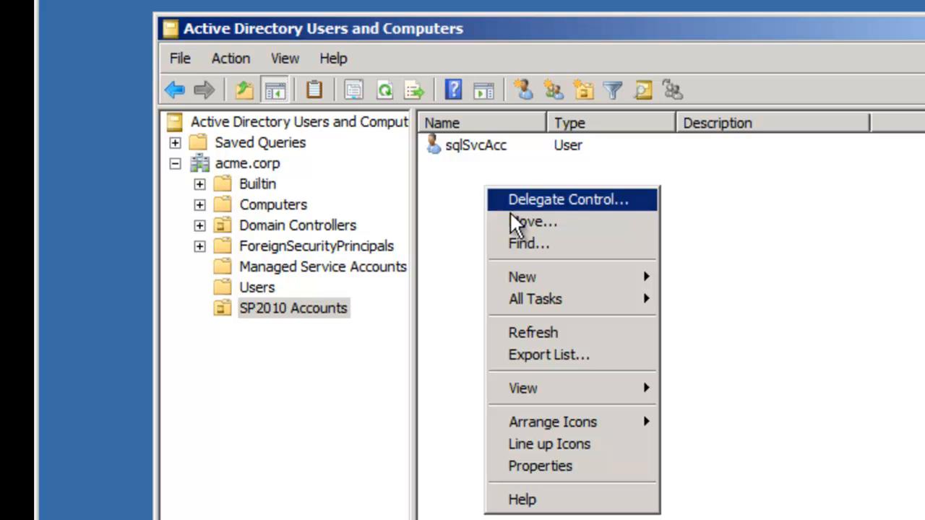
mouse_move(571, 281)
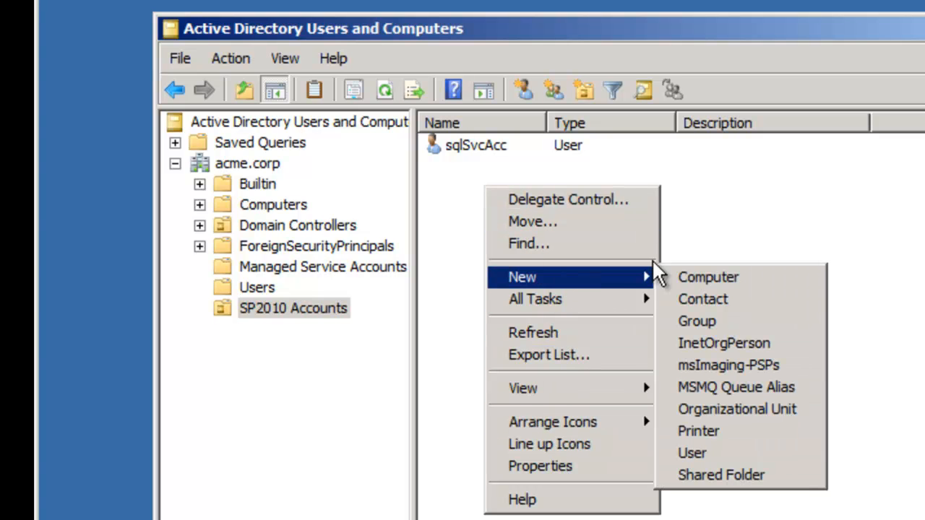
left_click(713, 451)
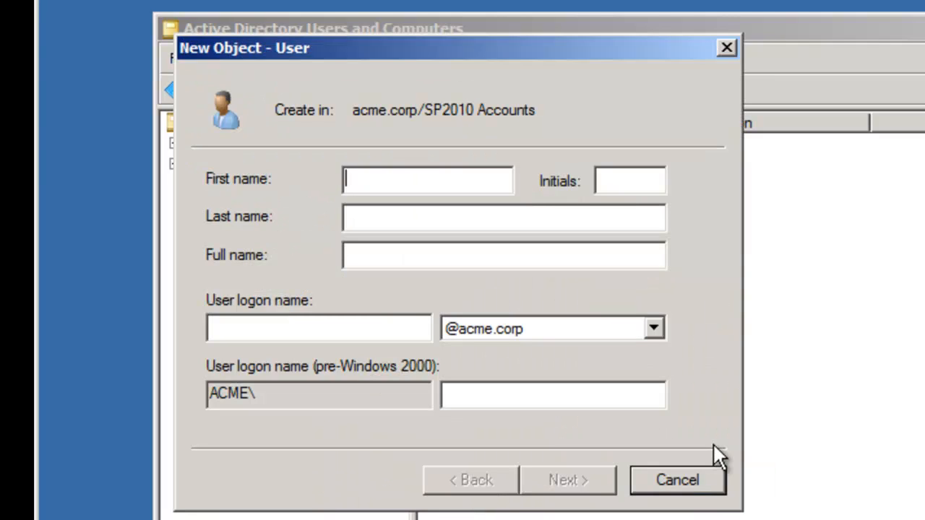
type("setup")
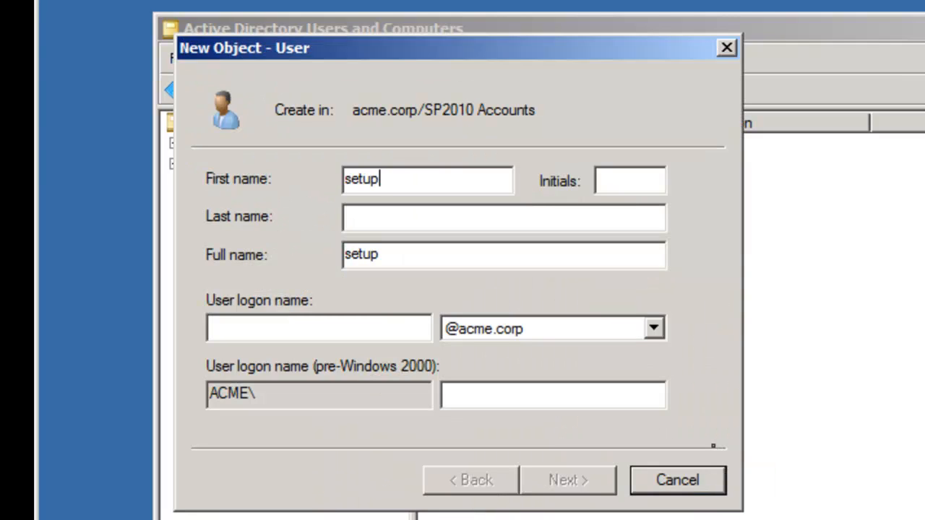
type("Admin")
key("Tab")
key("Tab")
key("Tab")
key("Tab")
type("setup")
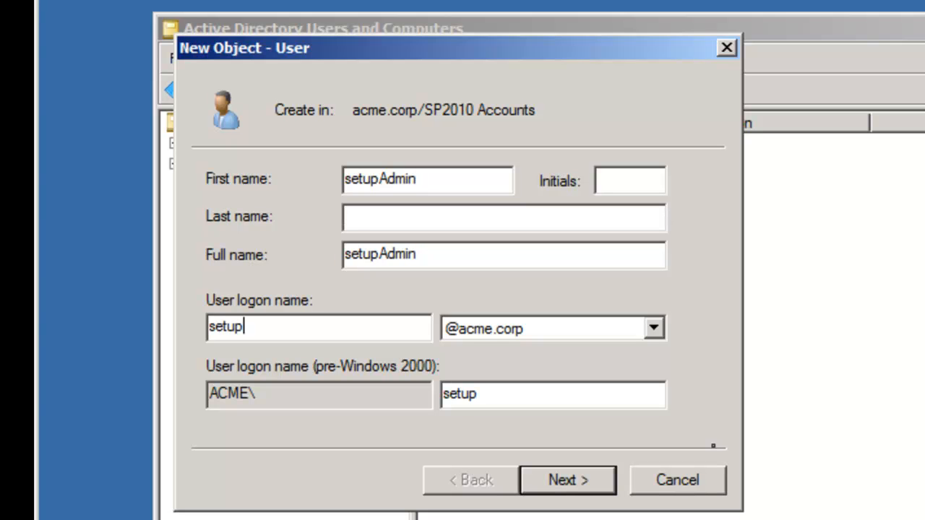
type("Admin")
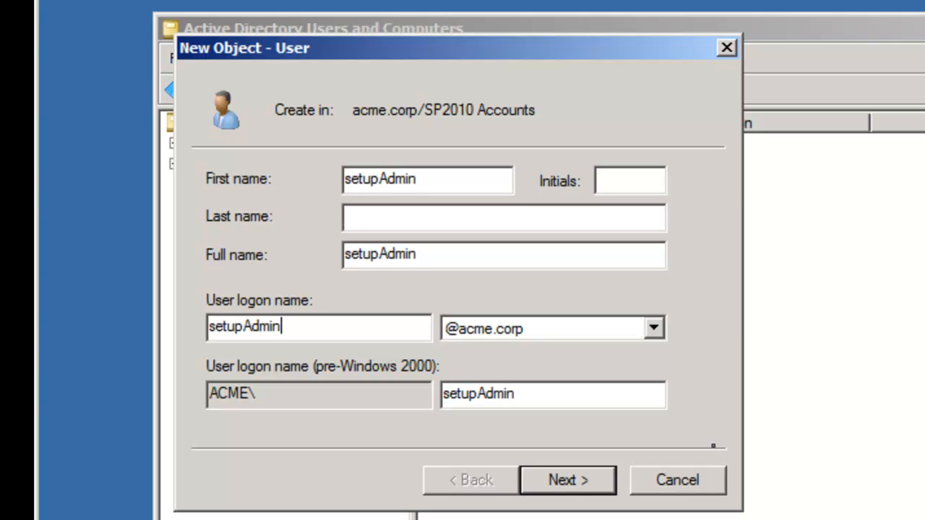
left_click(604, 479)
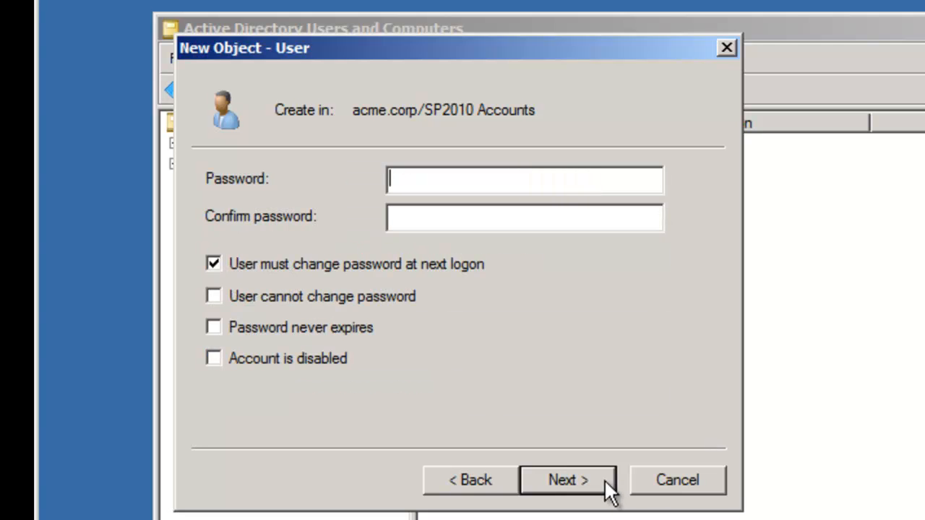
Step: Give setupAdmin a password that never expires and cannot be changed, and create the account
type("*******")
key("Tab")
type("*******")
key("Tab")
key("space")
key("Tab")
key("space")
key("Tab")
key("space")
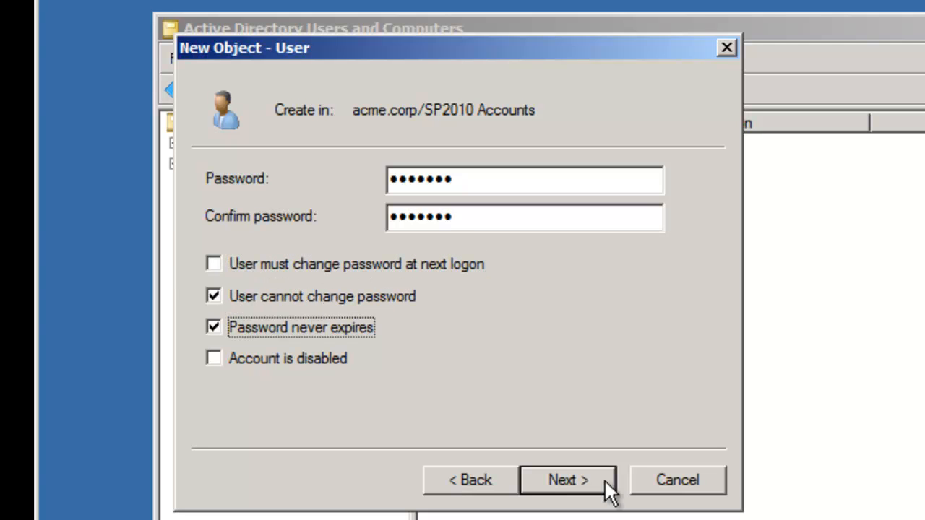
left_click(603, 479)
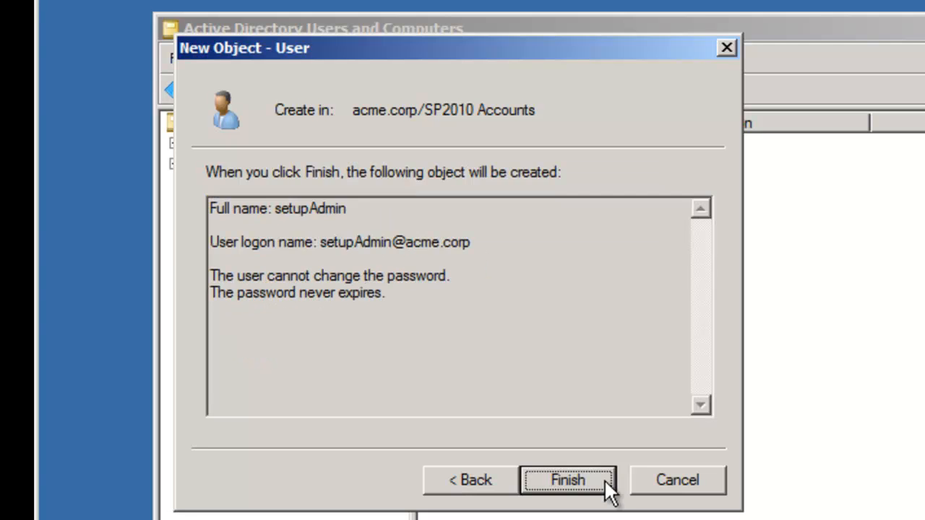
left_click(603, 479)
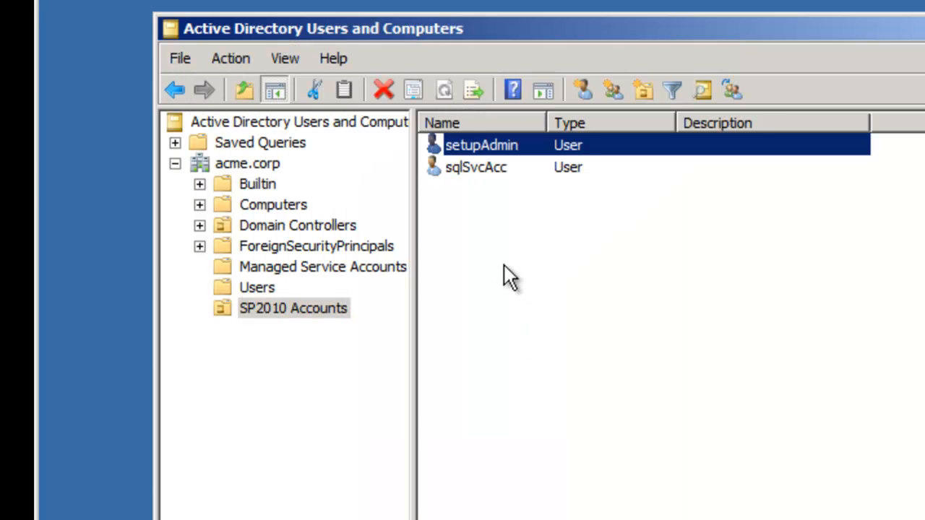
right_click(510, 246)
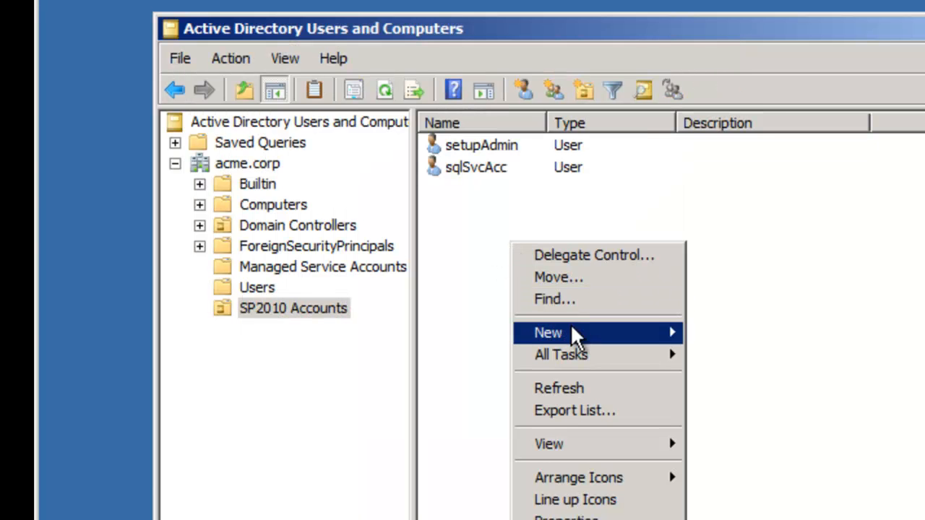
Step: Start a new user in SP2010 Accounts named spFarmAcc with logon name spfarmacc
mouse_move(614, 333)
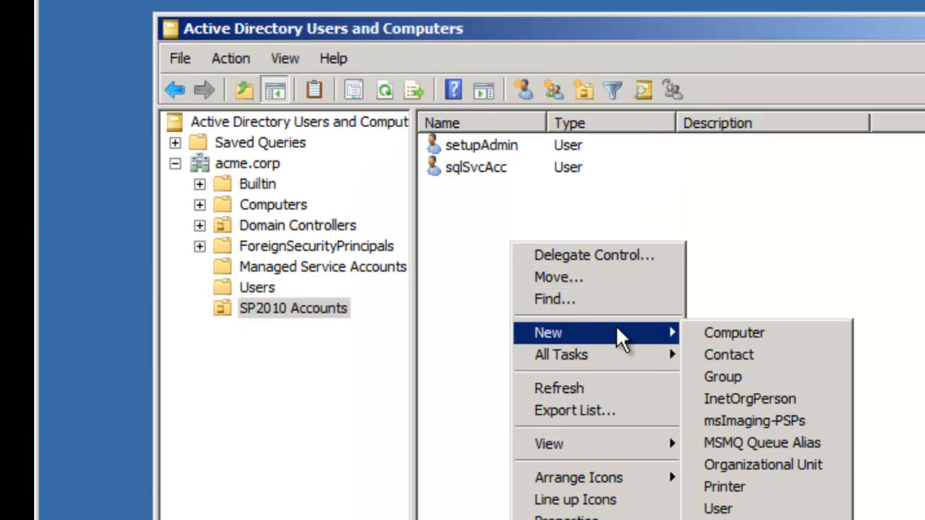
left_click(757, 507)
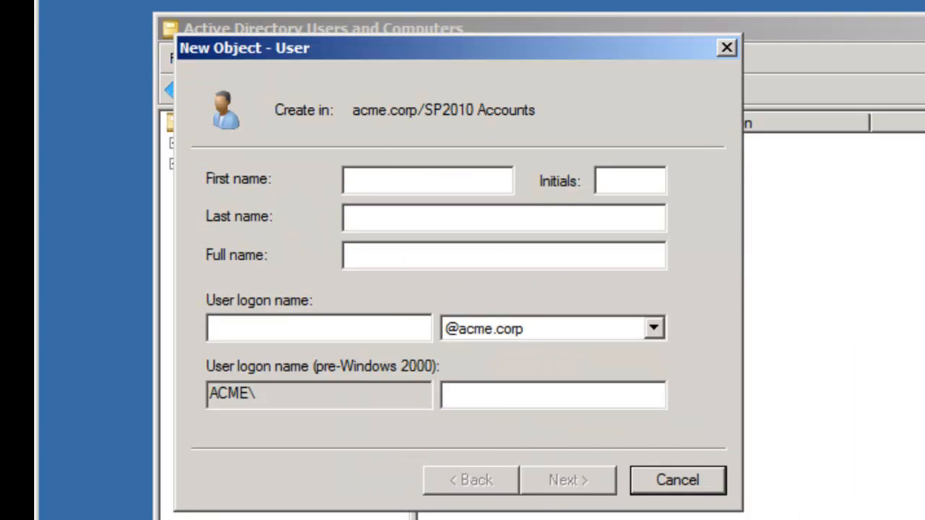
type("spFarm")
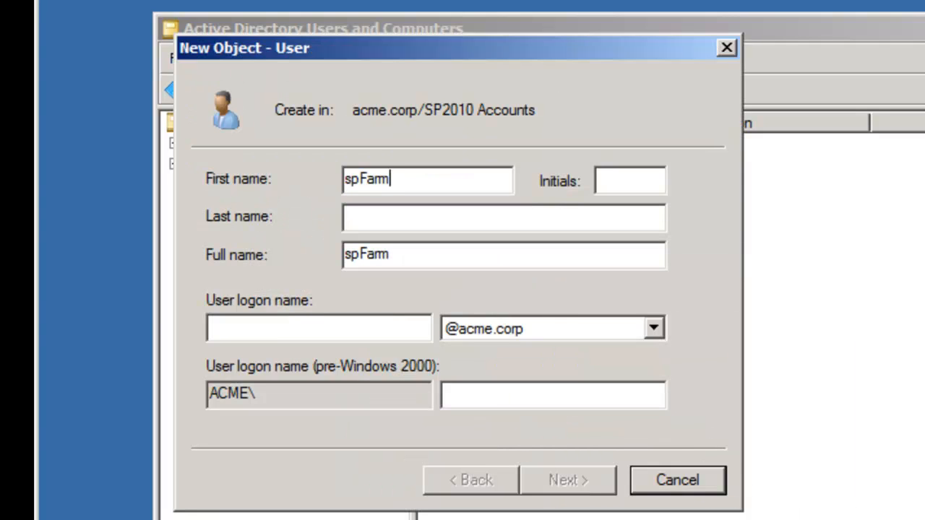
type("Acc")
key("Tab")
key("Tab")
key("Tab")
key("Tab")
type("sp")
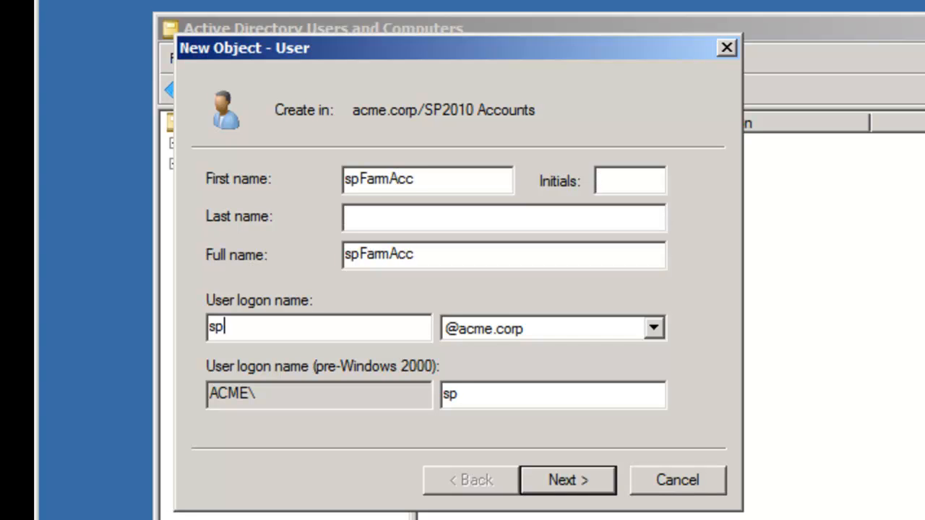
type("farmacc")
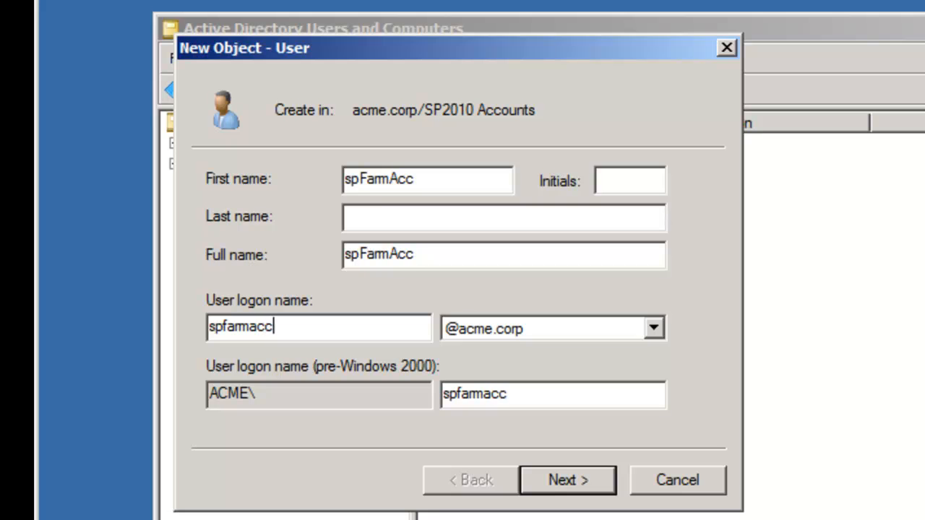
key("Return")
Step: Give spFarmAcc a password that never expires and cannot be changed, and create the account
type("*******")
key("Tab")
type("*******")
key("Tab")
key("space")
key("Tab")
key("space")
key("Tab")
key("space")
key("Return")
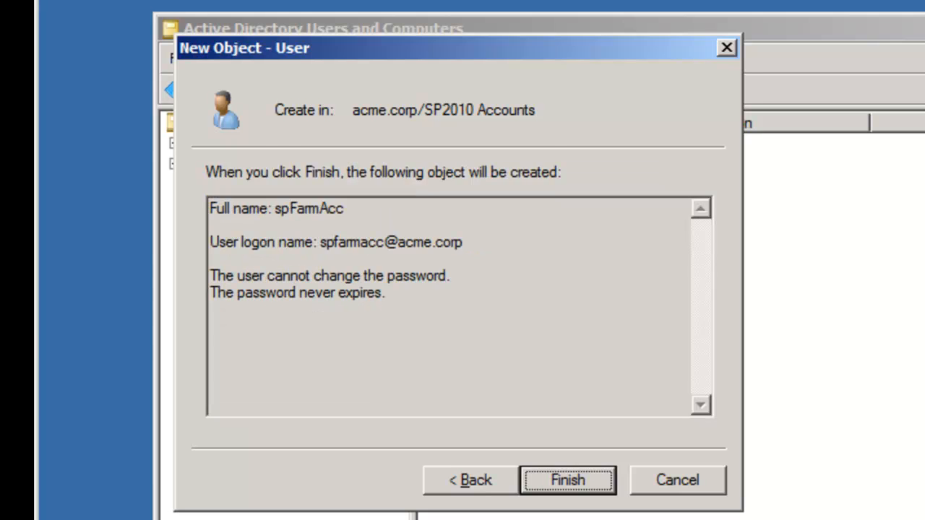
key("Return")
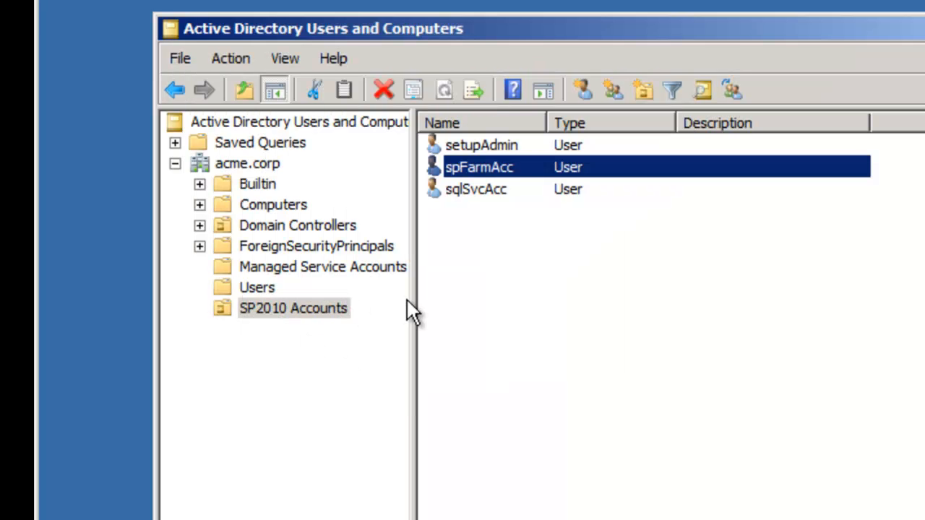
left_click(504, 151)
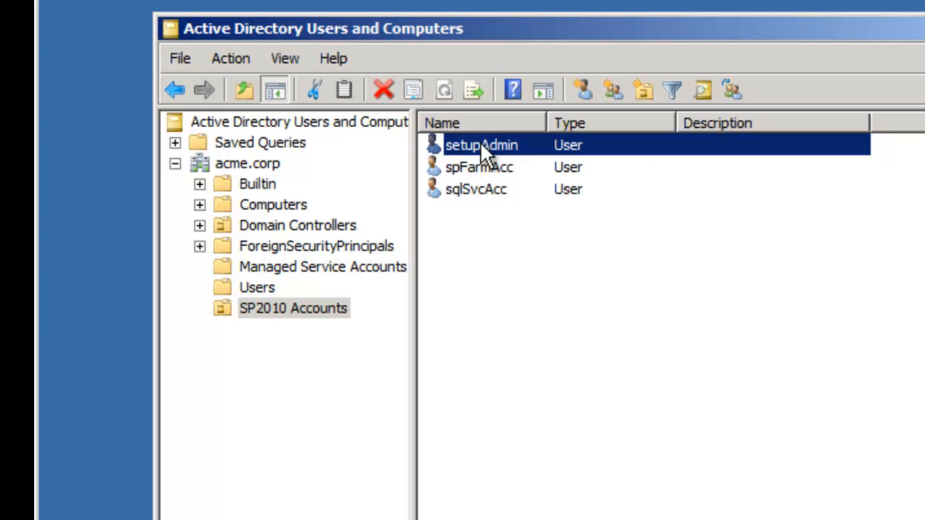
Step: Review setupAdmin's current group memberships in its properties without changing anything
right_click(481, 154)
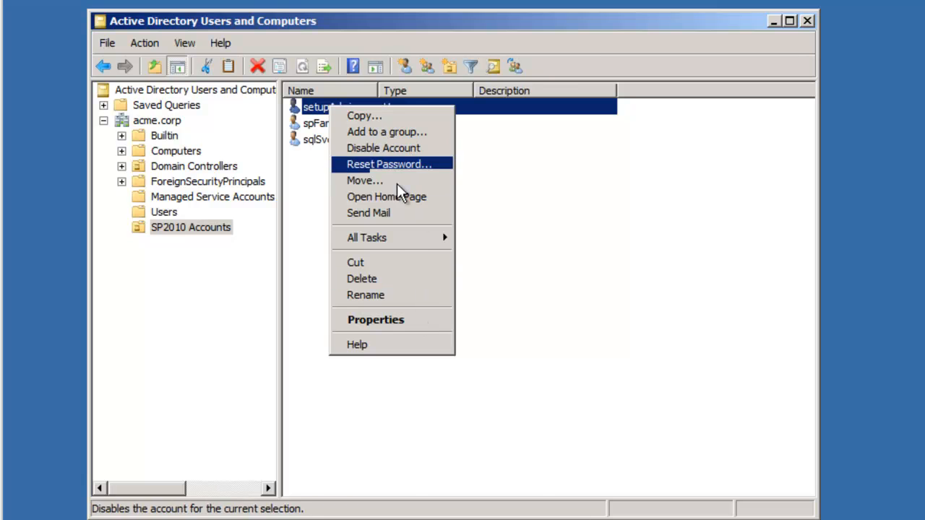
left_click(402, 322)
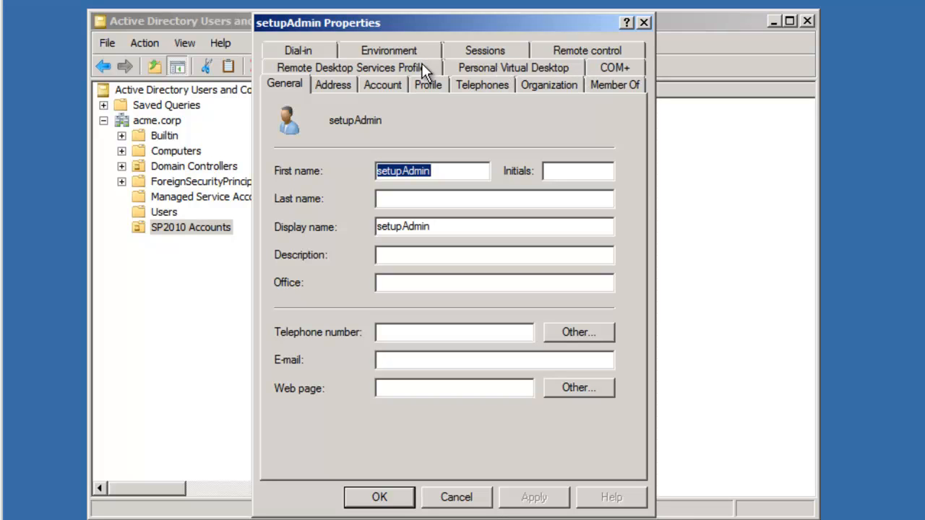
left_click(594, 83)
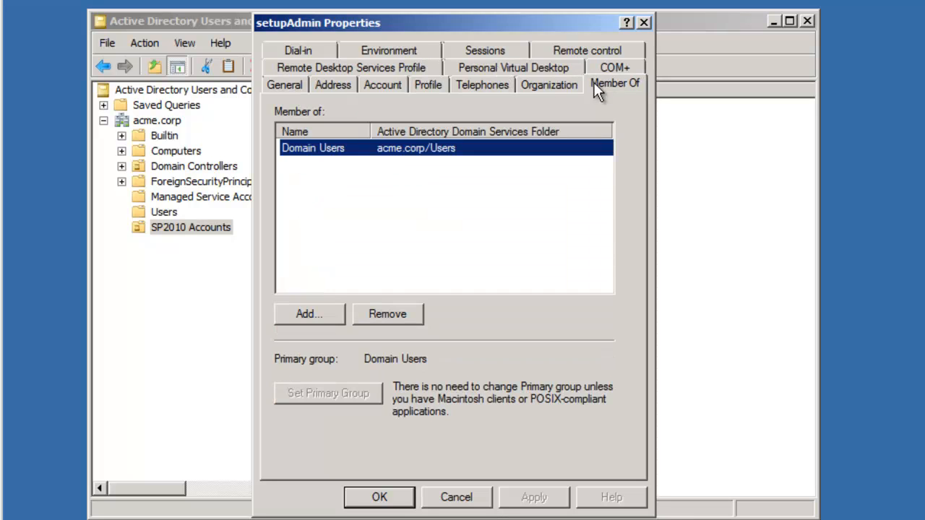
left_click(470, 496)
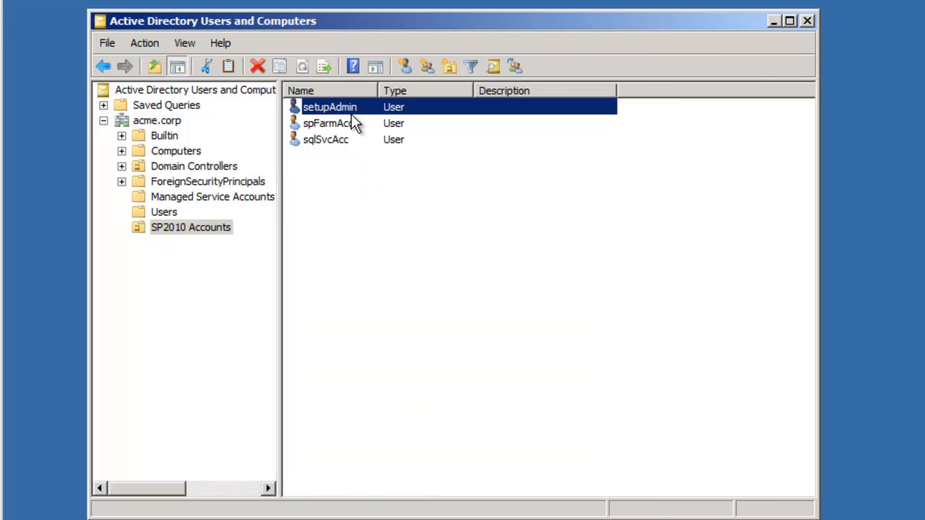
Step: Add setupAdmin to the Administrators group and dismiss the confirmation
right_click(342, 106)
left_click(375, 132)
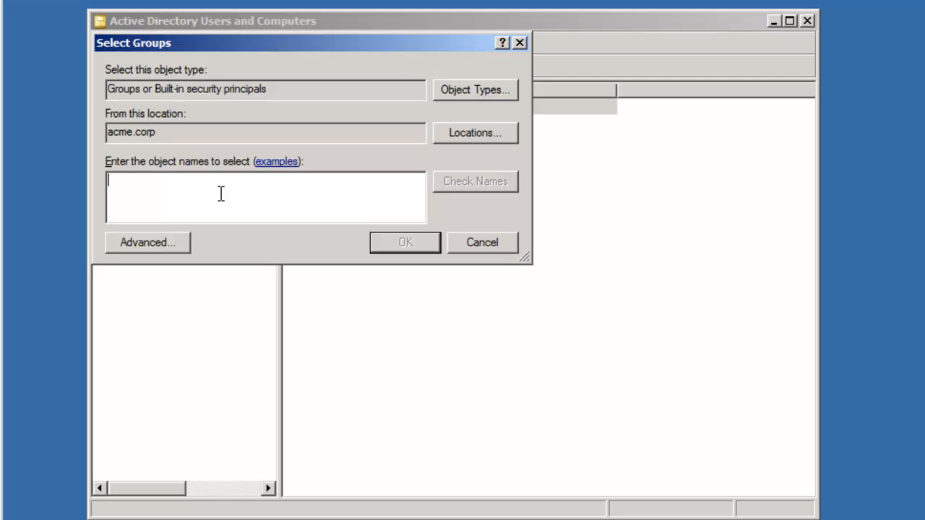
type("d")
key("BackSpace")
type("admin")
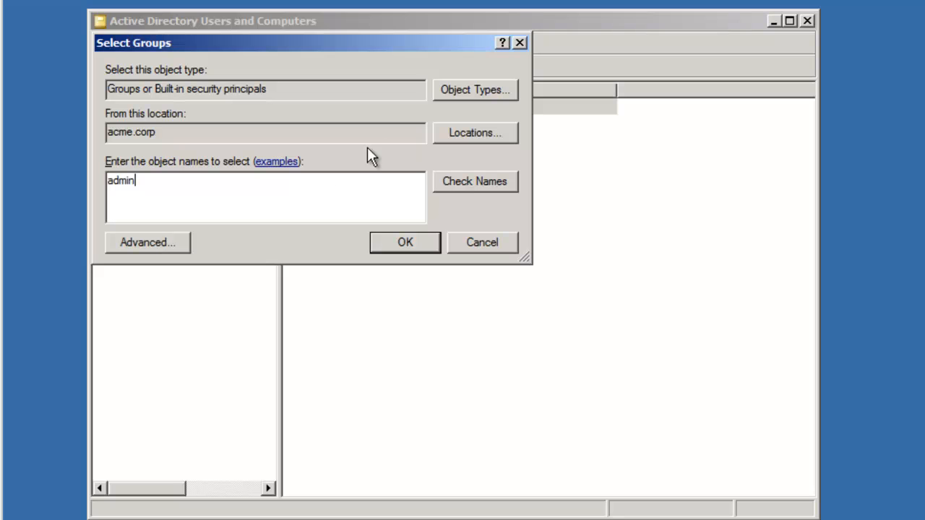
left_click(474, 190)
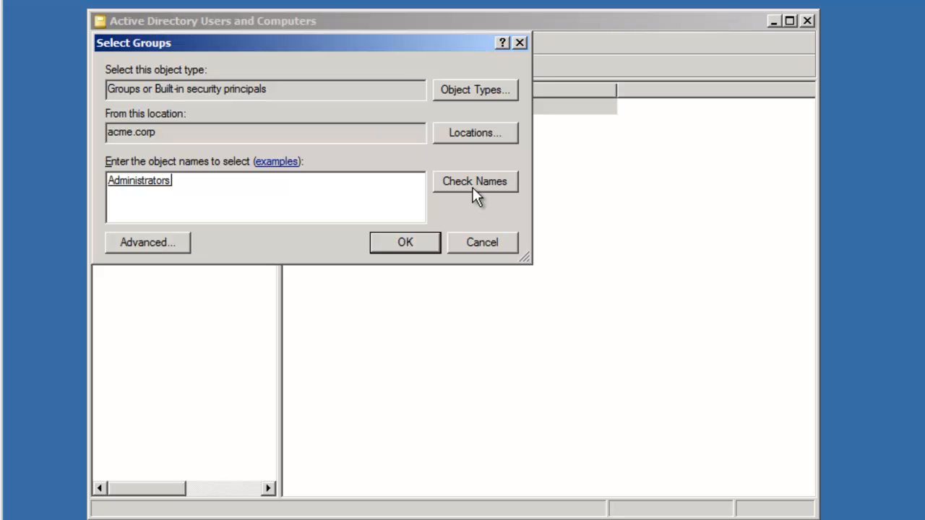
left_click(433, 245)
left_click(622, 338)
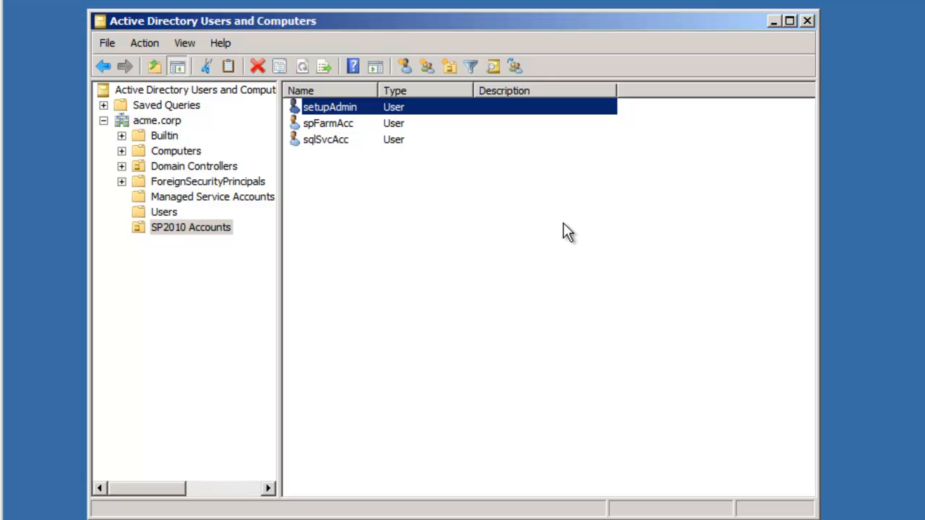
Step: Insert the en_sql_server_2008_r2 ISO from Data (D:) into the virtual machine's DVD drive
key("super+e")
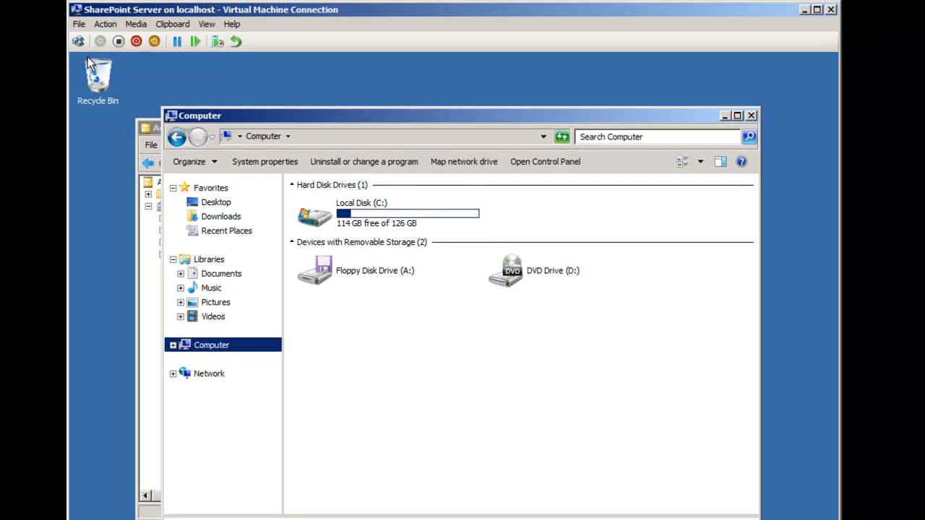
left_click(81, 25)
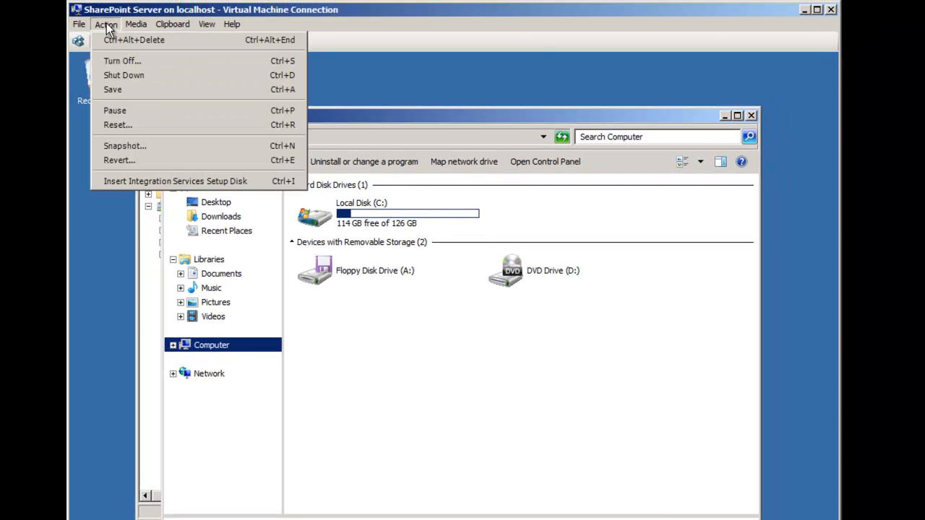
mouse_move(174, 43)
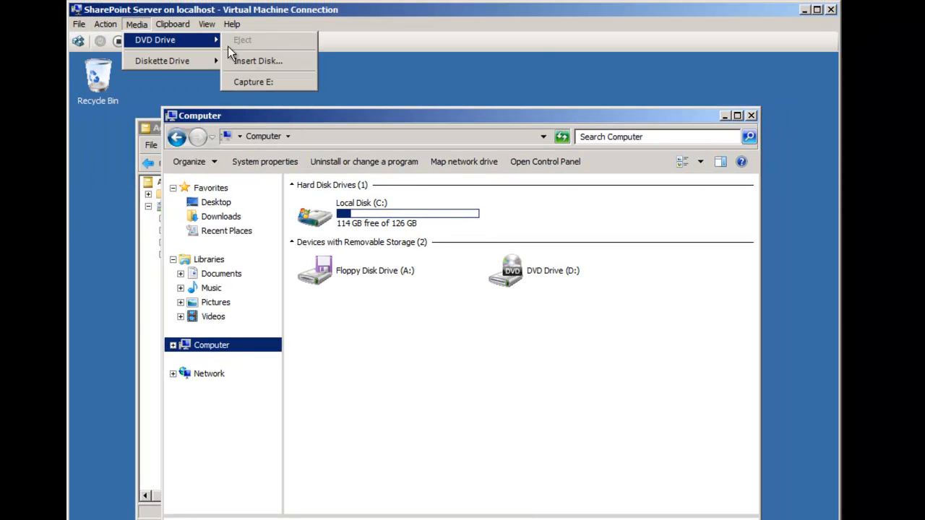
left_click(255, 67)
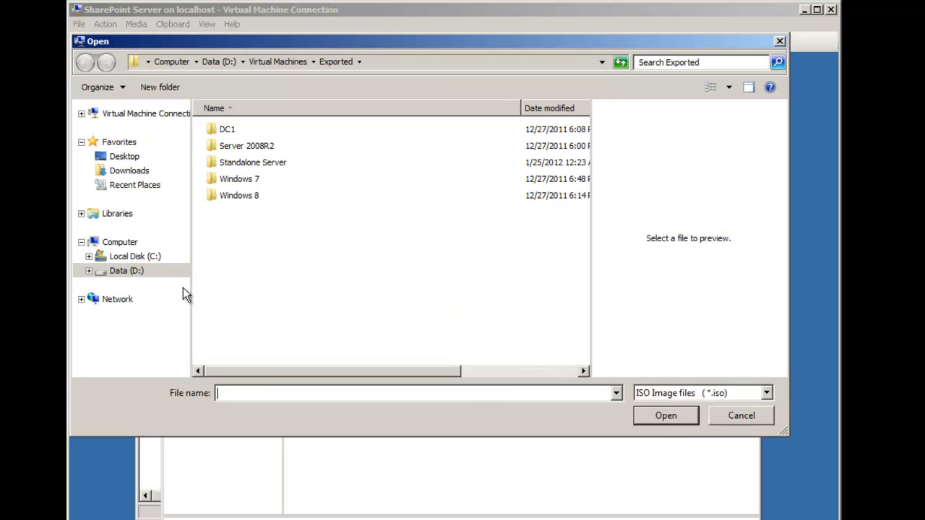
left_click(125, 278)
left_click(265, 311)
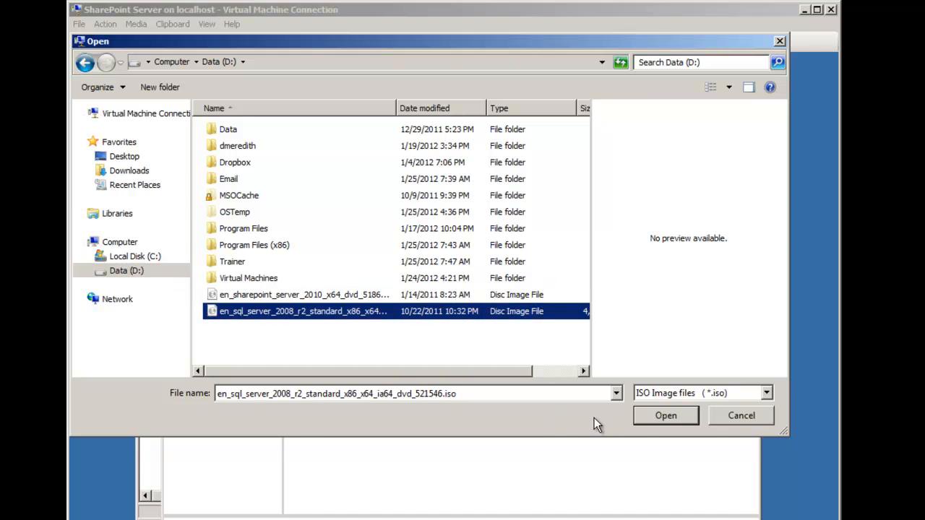
left_click(660, 416)
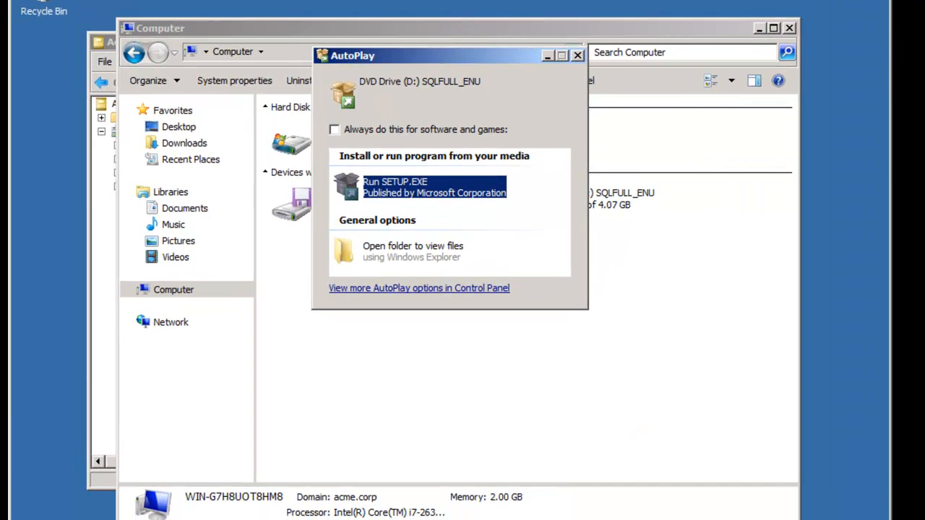
Step: Dismiss AutoPlay and run setup from the SQLFULL_ENU DVD drive as administrator
left_click(579, 56)
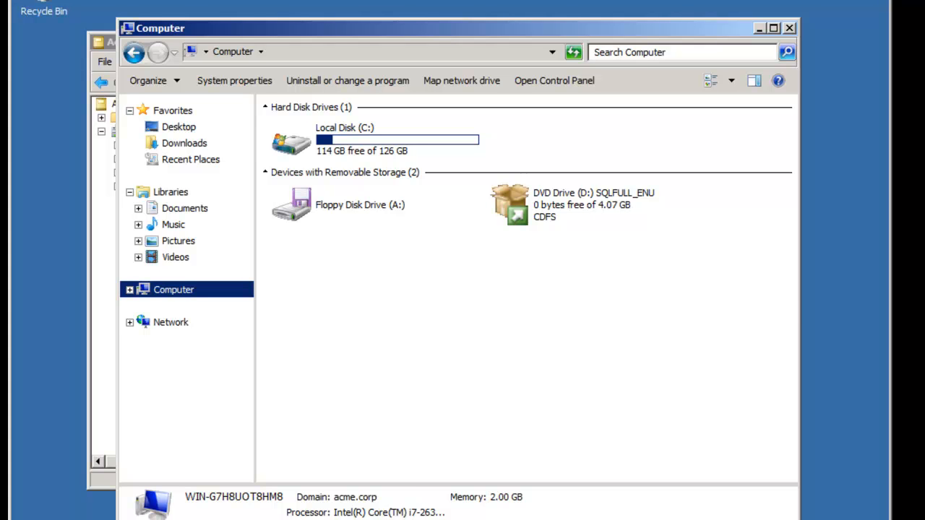
left_click(129, 289)
left_click(186, 322)
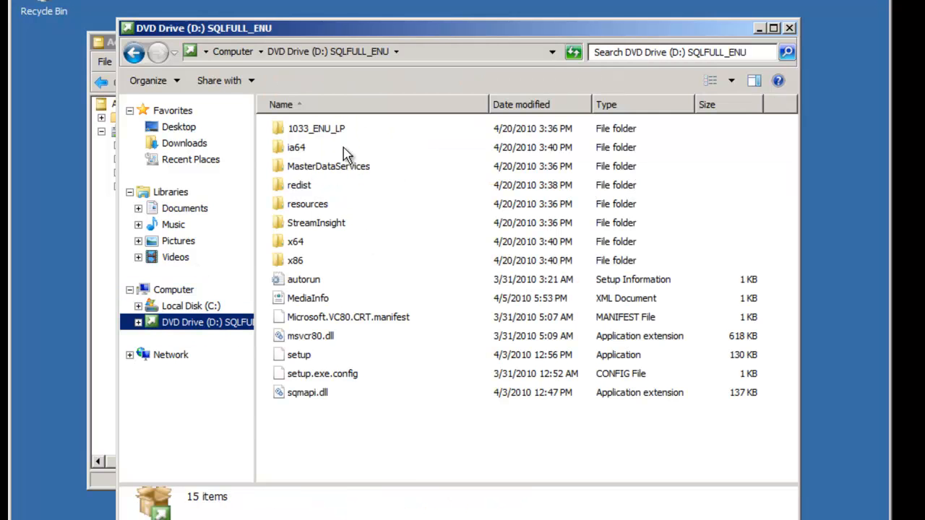
right_click(293, 358)
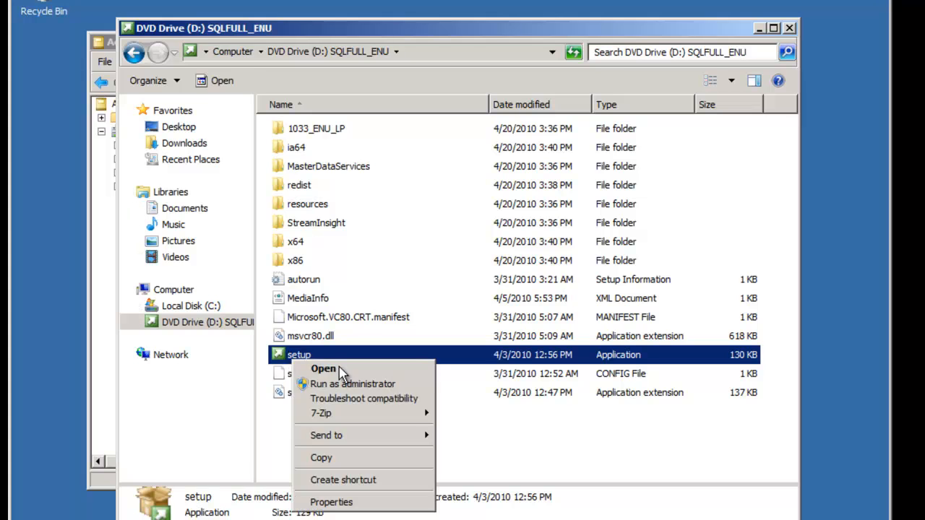
left_click(367, 384)
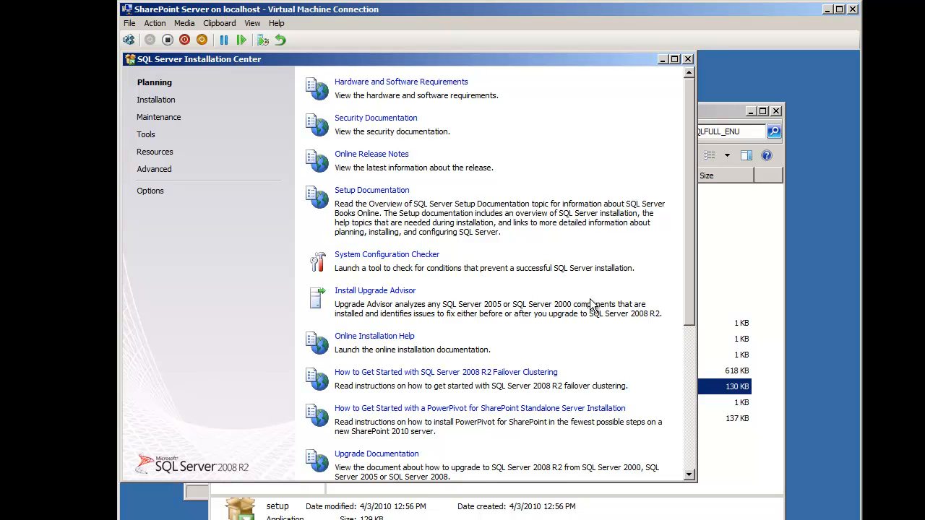
Step: Under Installation, choose New installation or add features to an existing installation
mouse_move(691, 223)
left_mouse_down()
mouse_move(691, 331)
mouse_move(681, 217)
left_mouse_up()
left_click(158, 101)
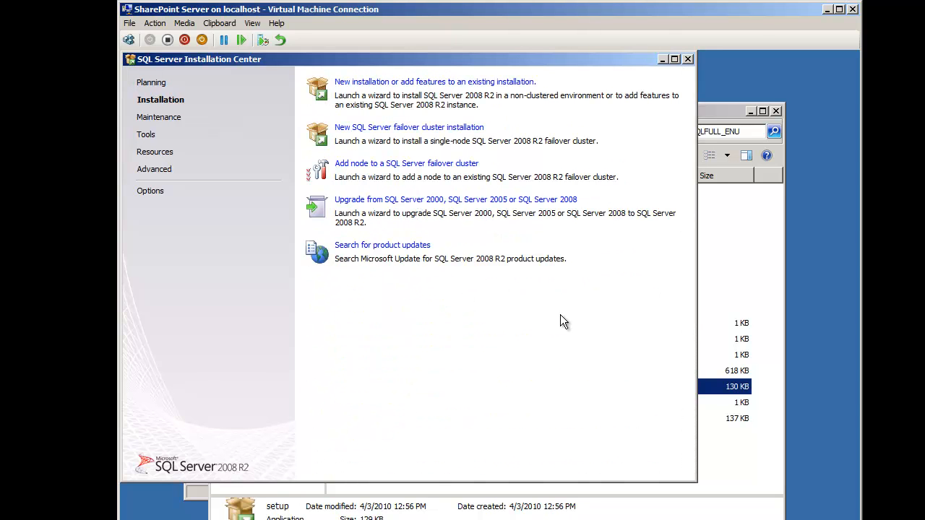
left_click(437, 85)
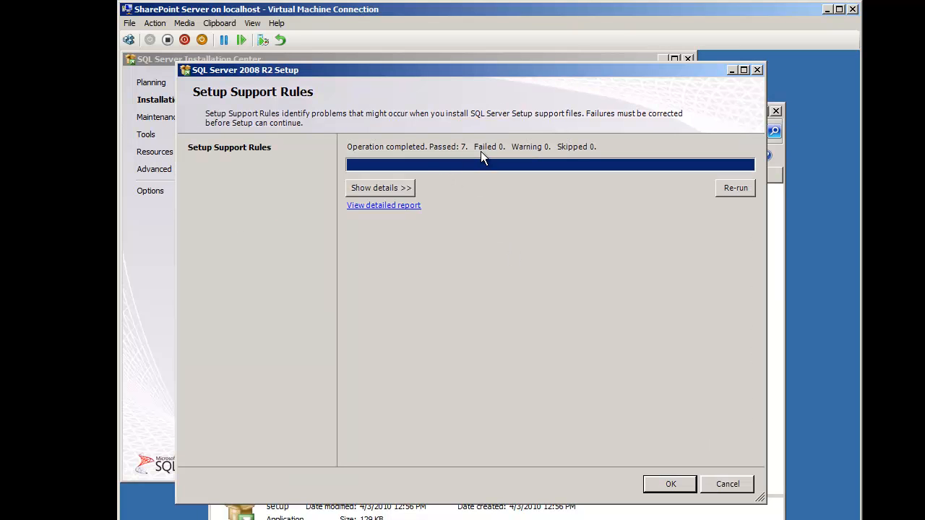
Step: Pass the support rules and product key, accept the license terms, and install setup support files
left_click(668, 486)
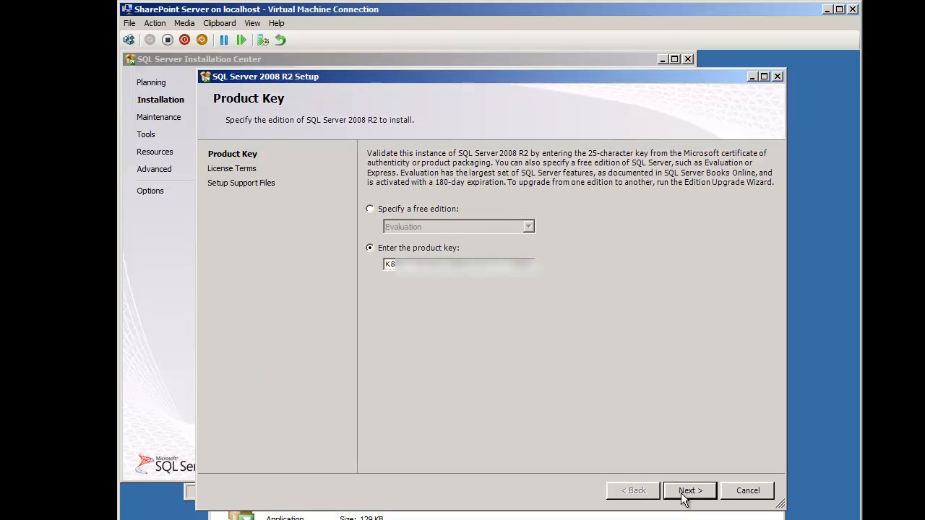
left_click(686, 490)
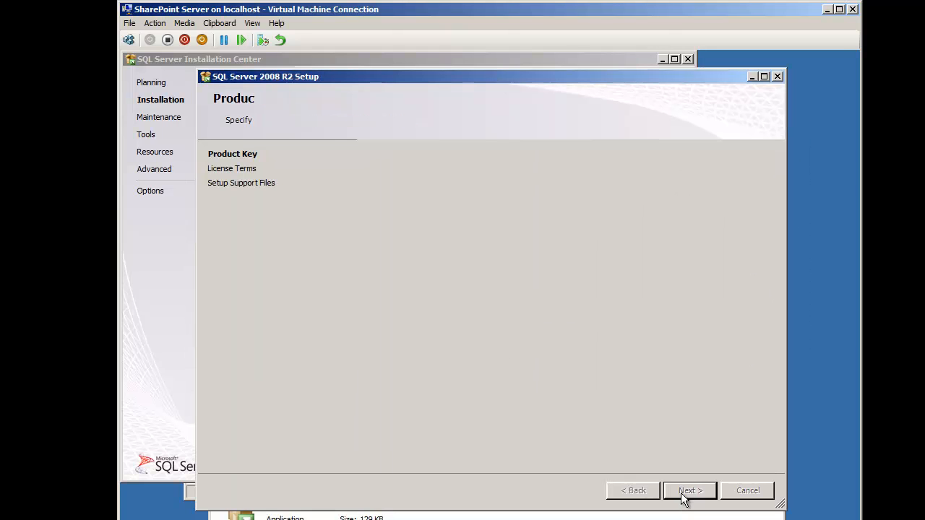
left_click(396, 408)
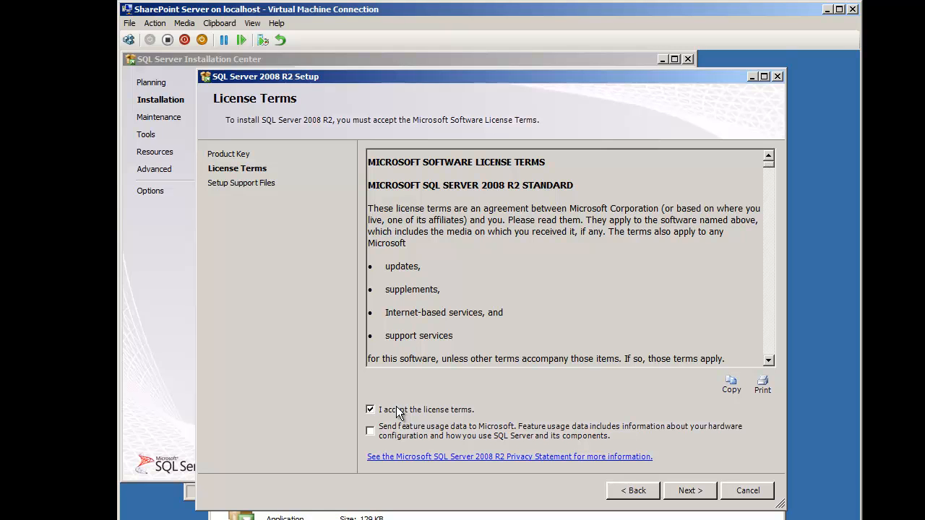
left_click(691, 491)
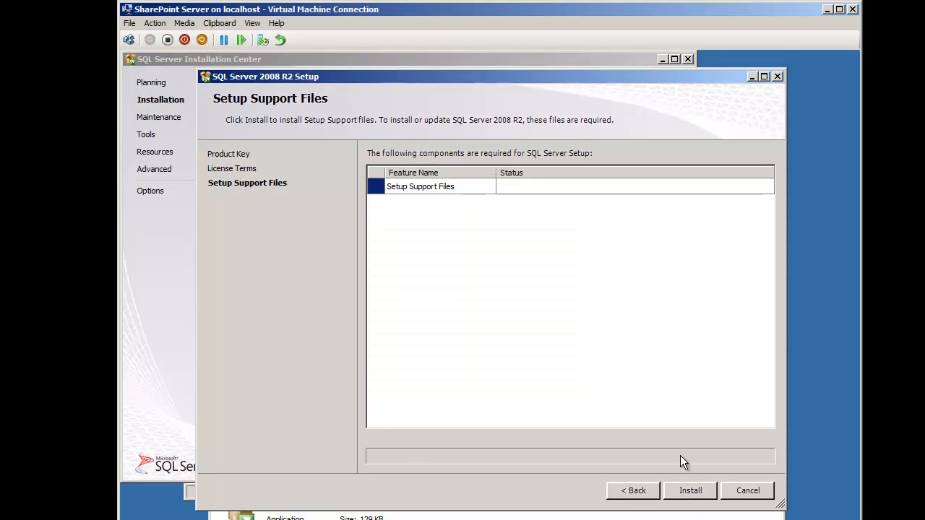
left_click(697, 491)
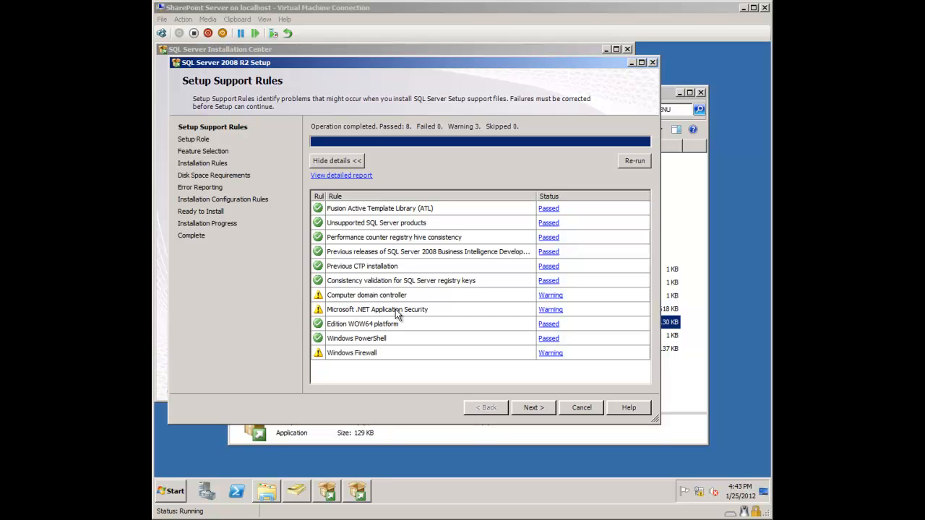
Step: Check the Windows Firewall warning, then switch the firewall off for domain networks
left_click(551, 353)
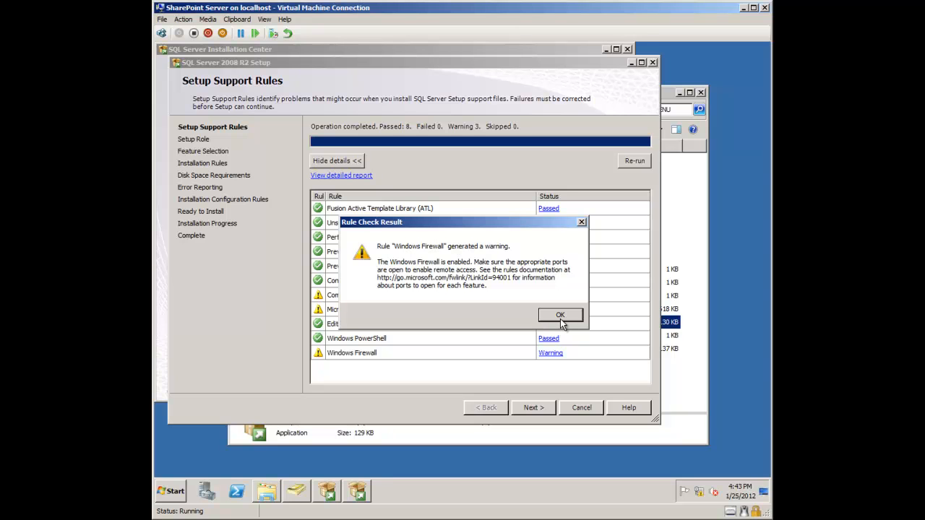
left_click(561, 316)
right_click(699, 492)
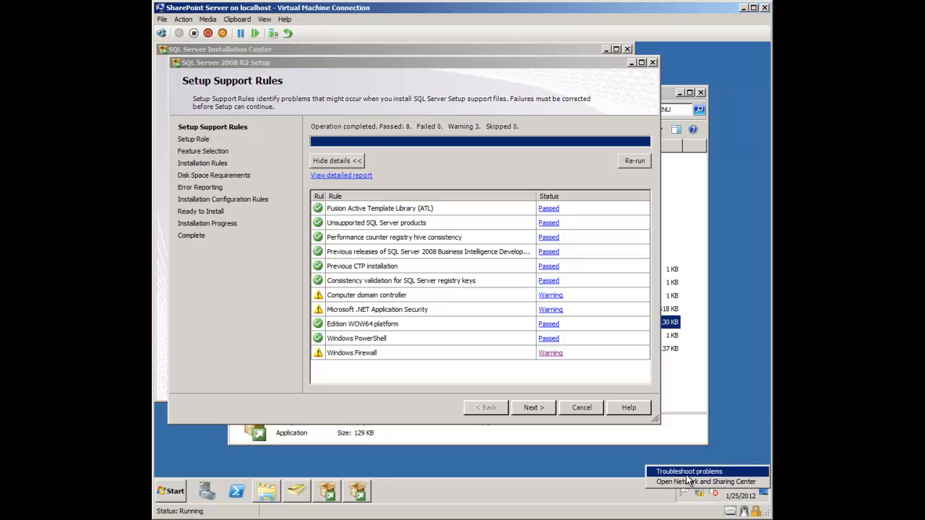
left_click(704, 481)
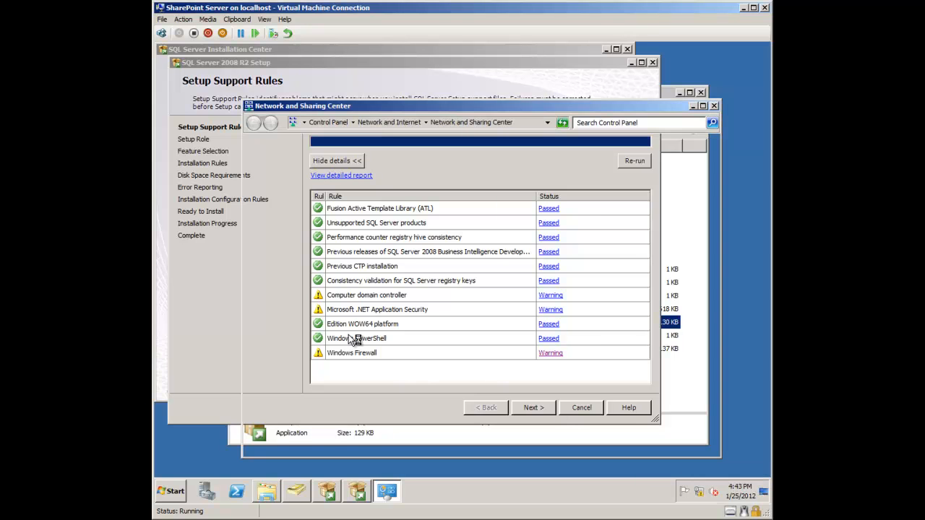
left_click(287, 441)
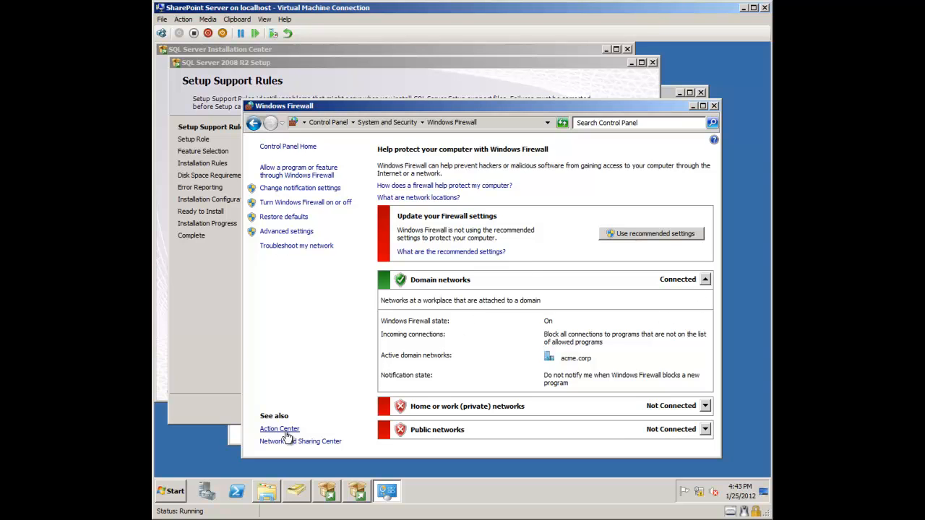
left_click(315, 206)
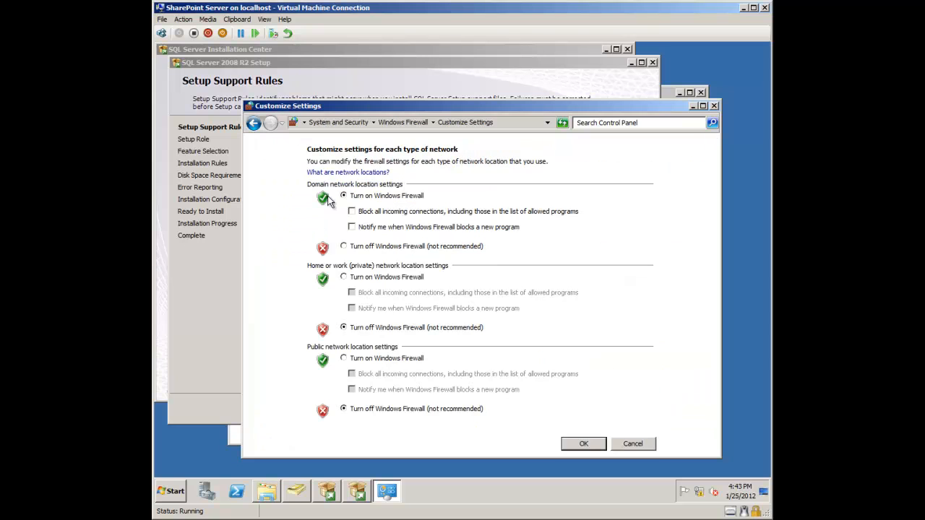
left_click(344, 245)
left_click(584, 444)
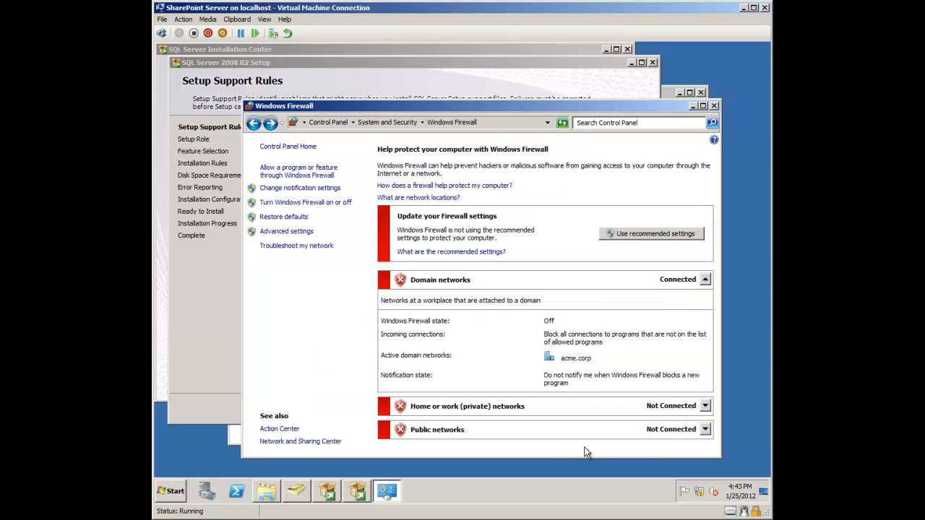
left_click(713, 107)
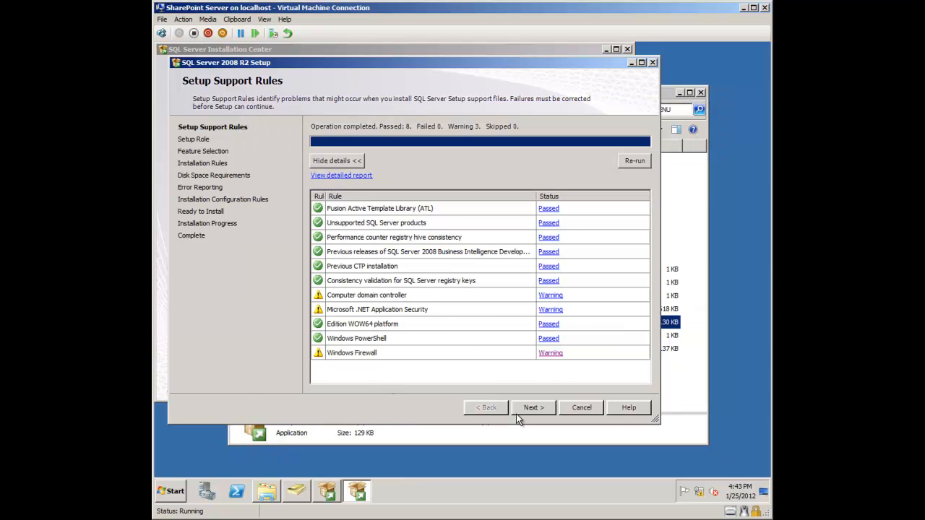
Step: Re-run the setup support rules, review the .NET security warning, and continue
left_click(630, 164)
left_click(549, 310)
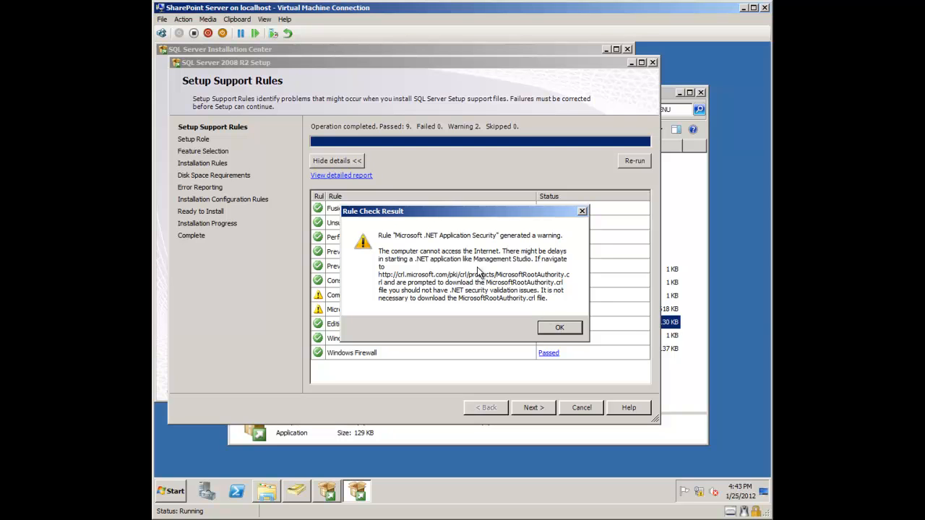
left_click(558, 329)
left_click(542, 409)
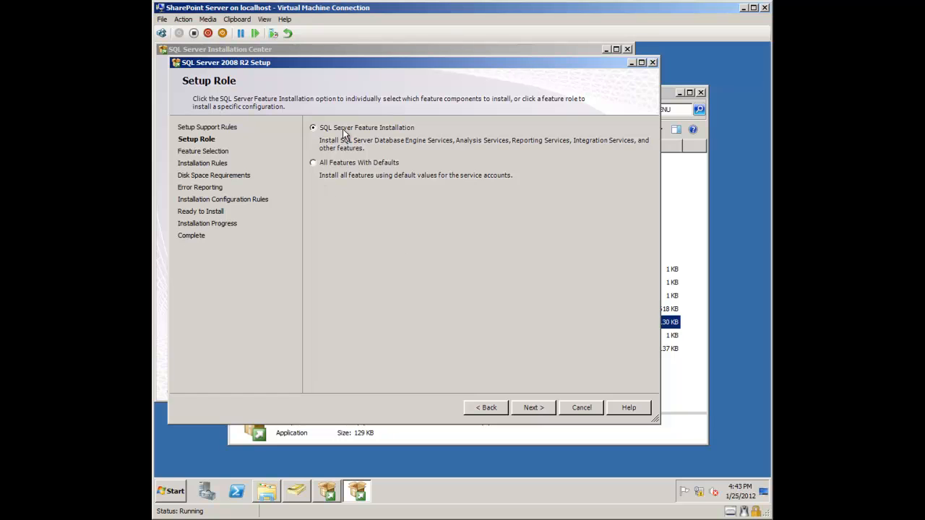
Step: Choose SQL Server Feature Installation with Database Engine Services and Management Tools Basic and Complete
left_click(525, 402)
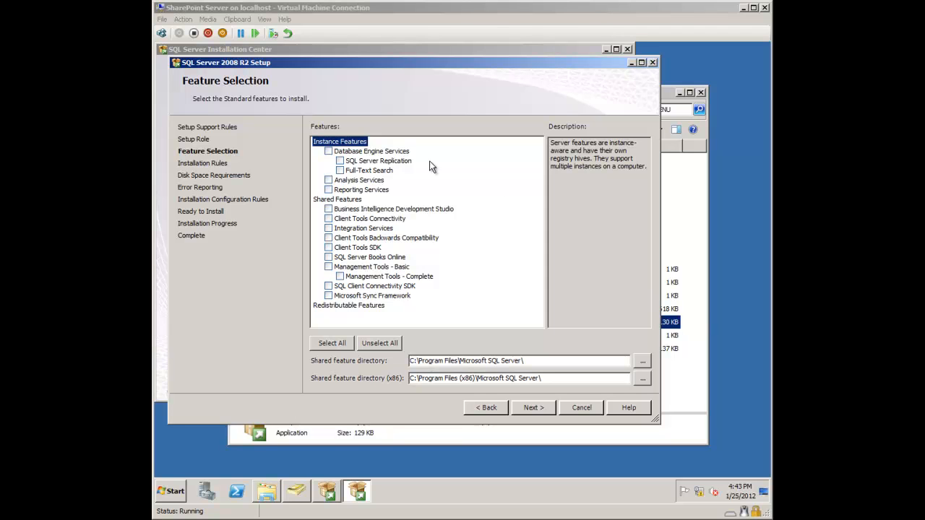
left_click(329, 151)
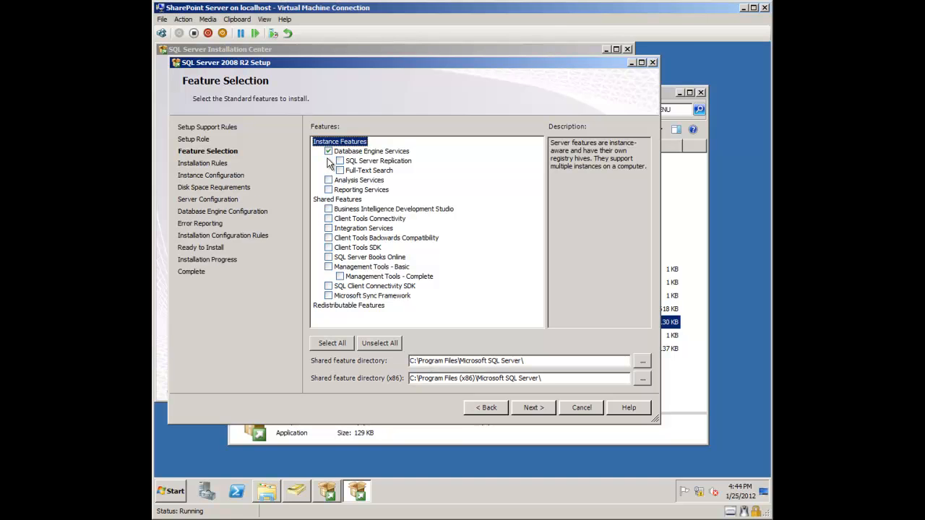
left_click(328, 267)
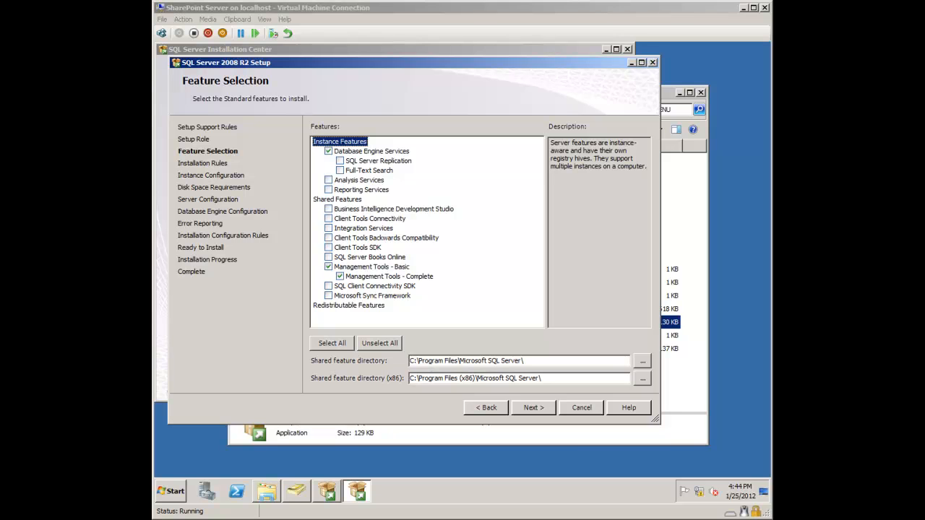
left_click(541, 408)
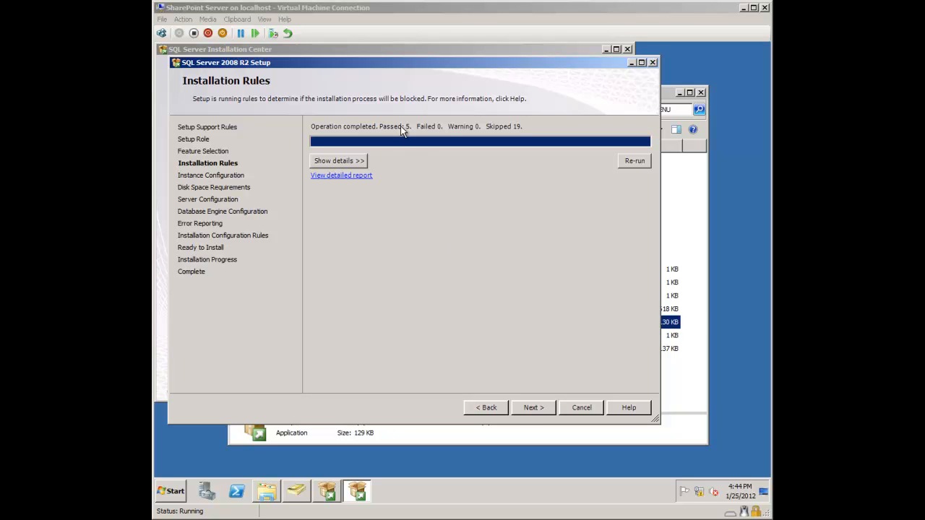
Step: Pass Installation Rules, keep default instance MSSQLSERVER, and accept the 2735 MB disk requirement
left_click(531, 407)
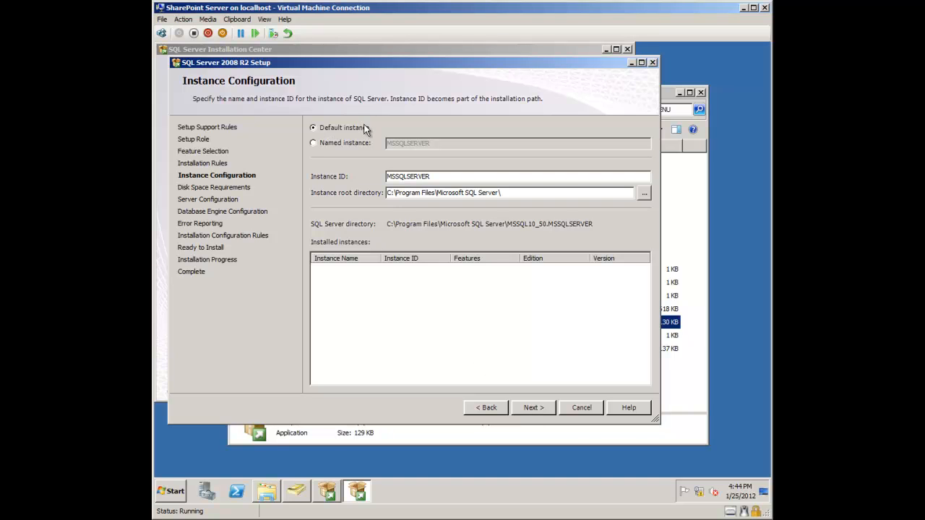
left_click(533, 407)
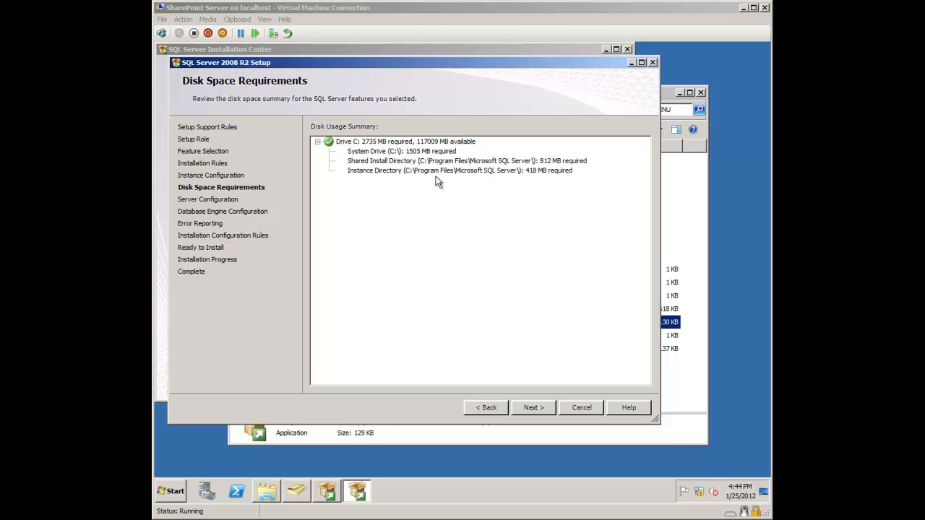
left_click(535, 408)
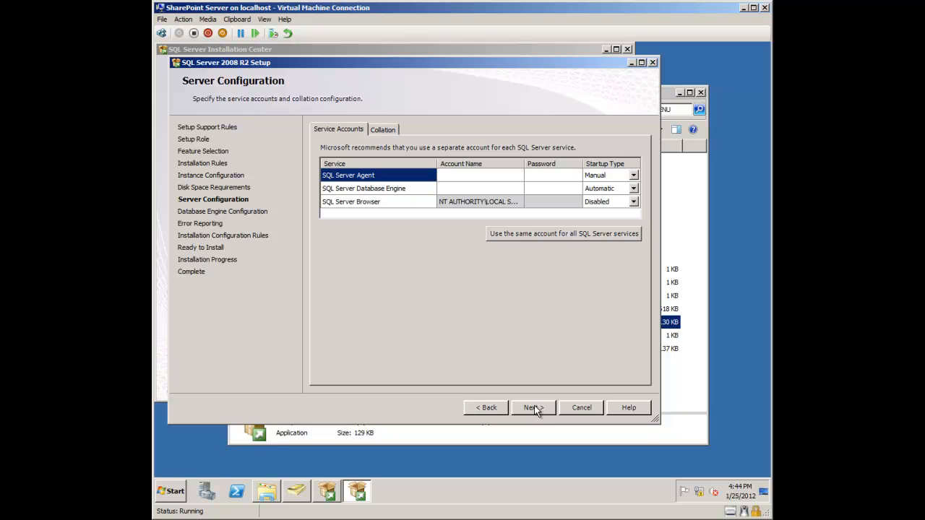
Step: Set the SQL Server Agent service account to acme\sqlsvcacc and enter its password
left_click(510, 179)
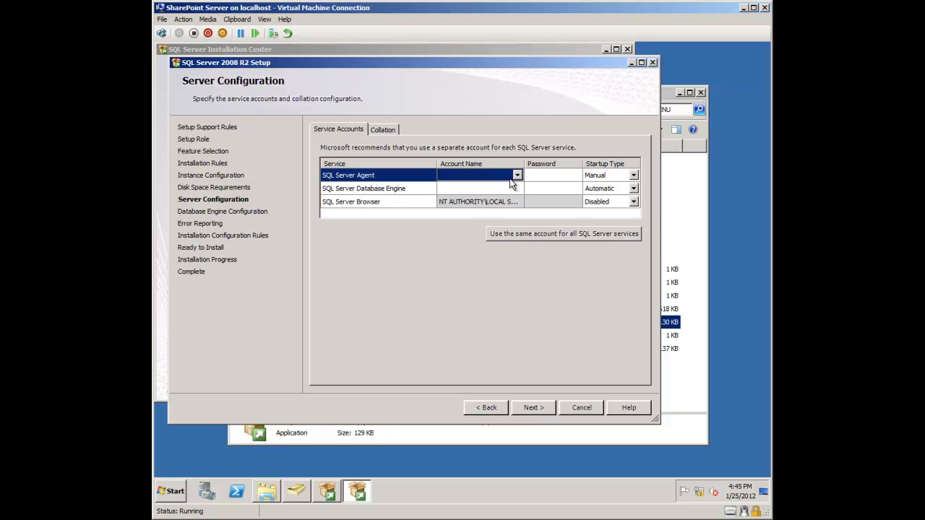
left_click(517, 179)
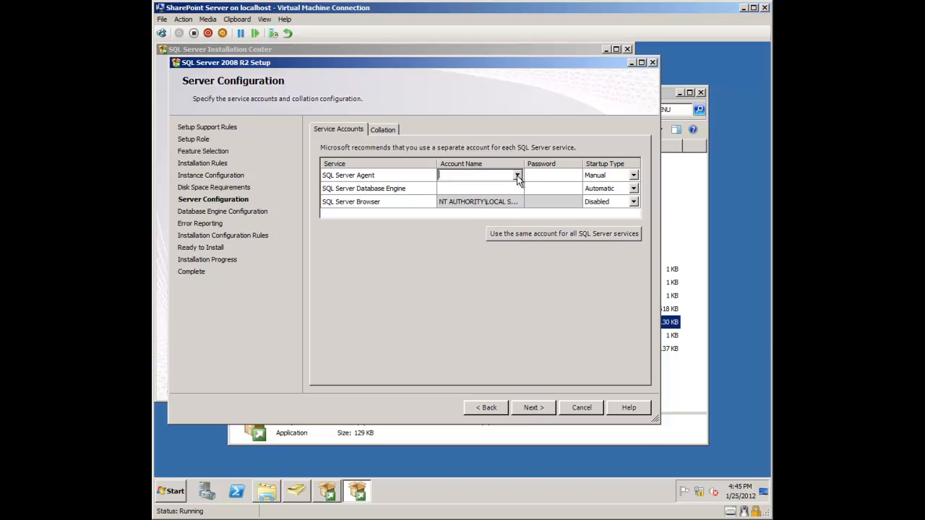
type("acme\\sqlsvcacc")
key("Tab")
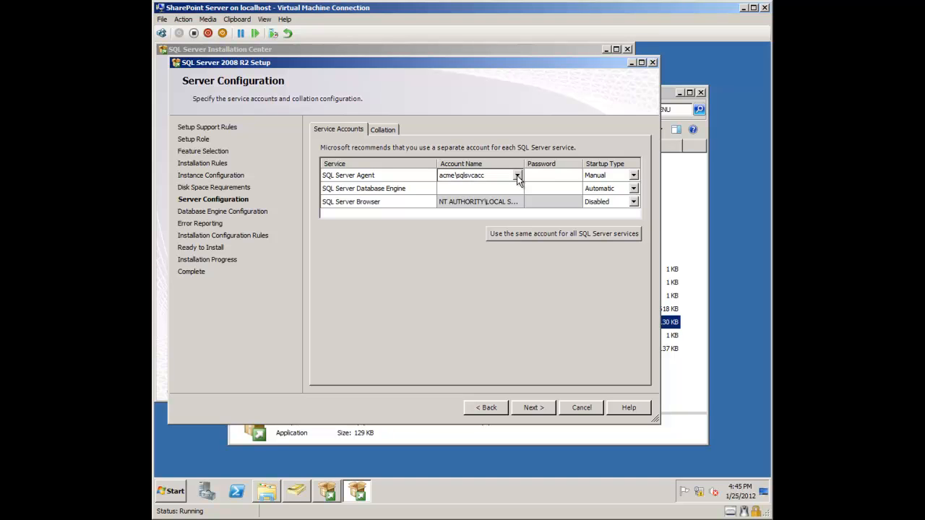
type("•••••••")
key("Tab")
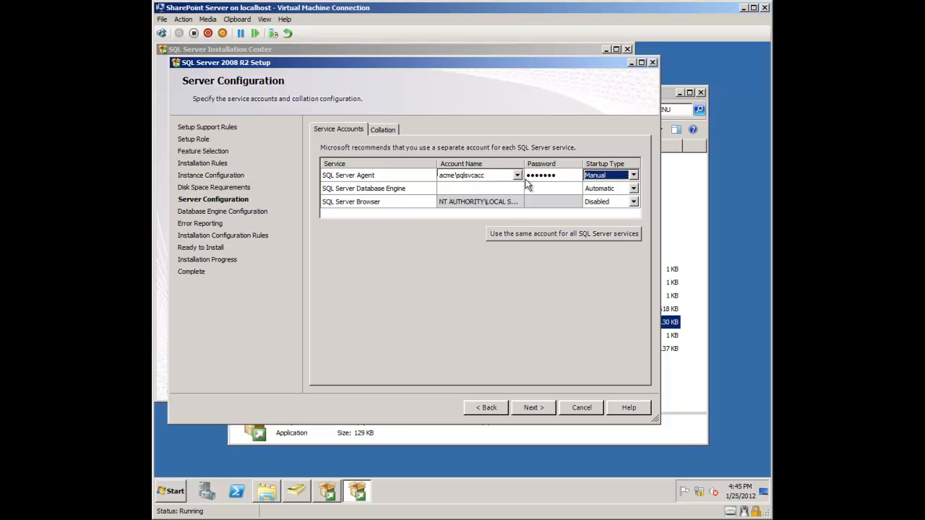
Step: Apply acme\sqlsvcacc and its password to all SQL services, and confirm SQL_Latin1_General_CP1_CI_AS collation
left_click(531, 232)
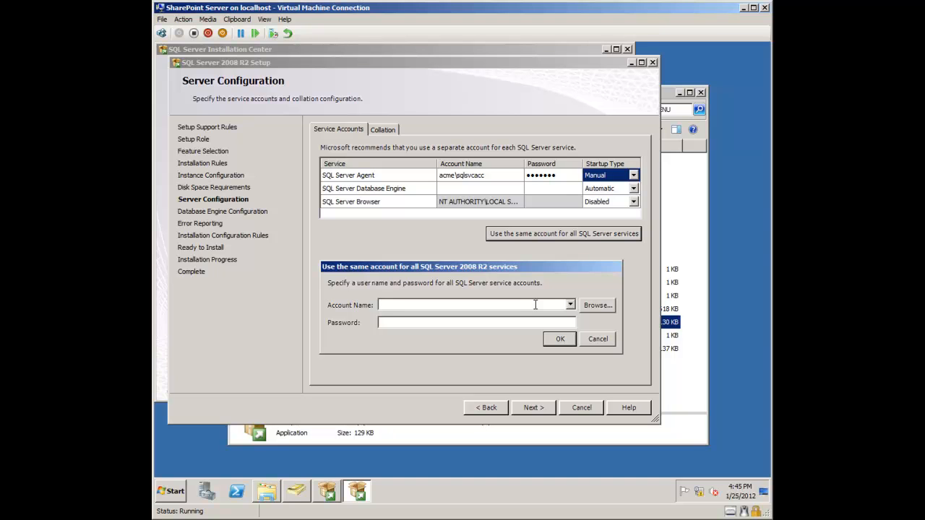
type("acme\\sqlsvcacc")
key("Tab")
type("*******")
left_click(562, 339)
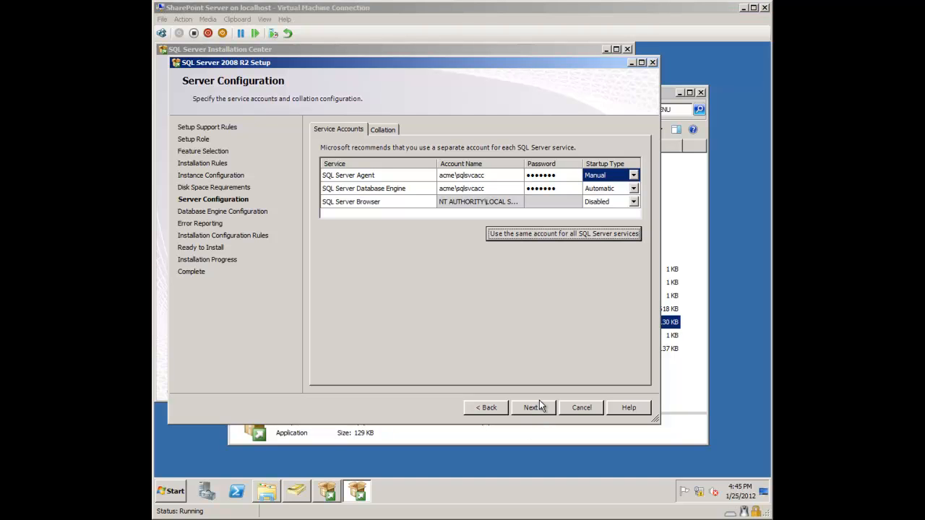
left_click(383, 129)
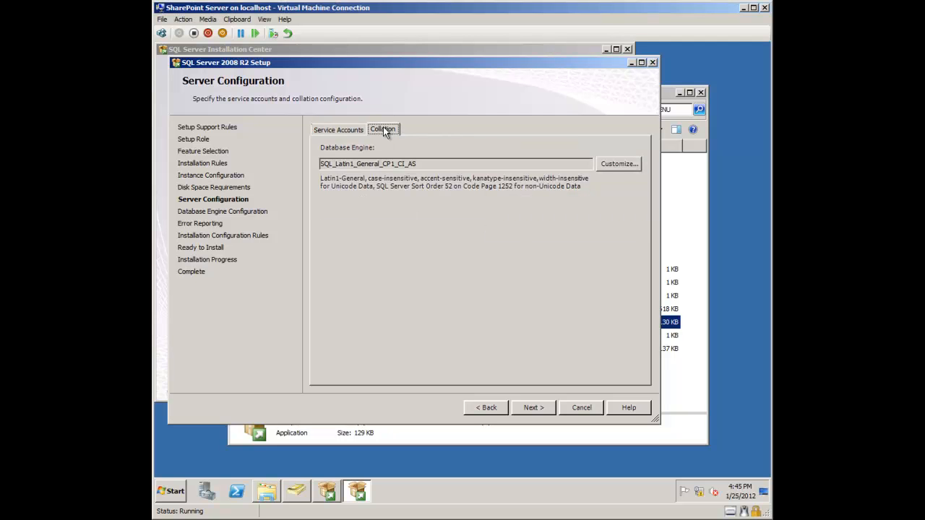
left_click(336, 131)
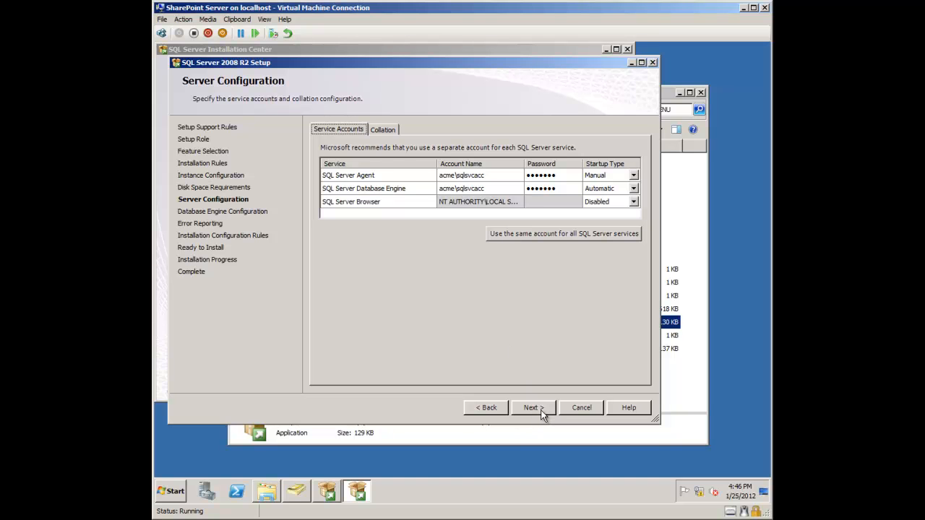
Step: On Database Engine Configuration, add the current user as SQL Server administrator, then remove it
left_click(541, 411)
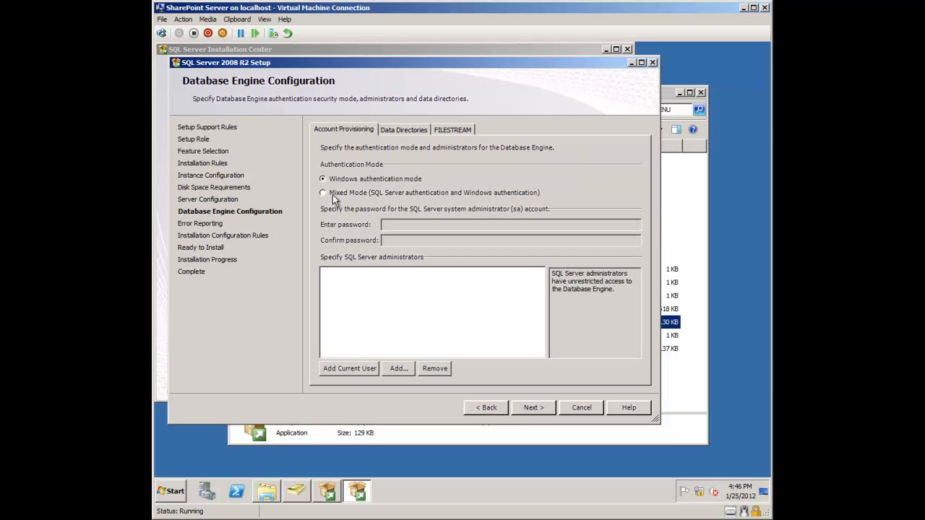
left_click(348, 371)
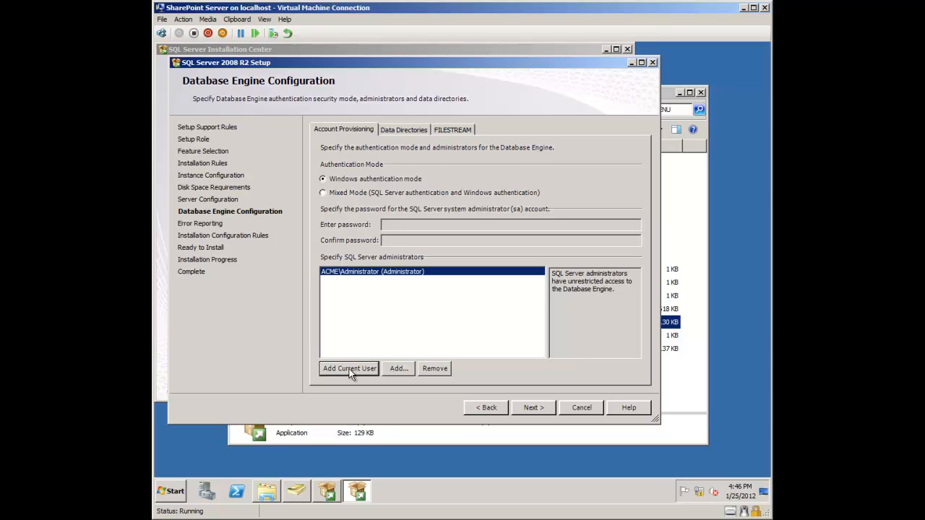
left_click(432, 369)
Step: Search the domain for a sqladmin account, retrying with 'sql' when not found
left_click(398, 369)
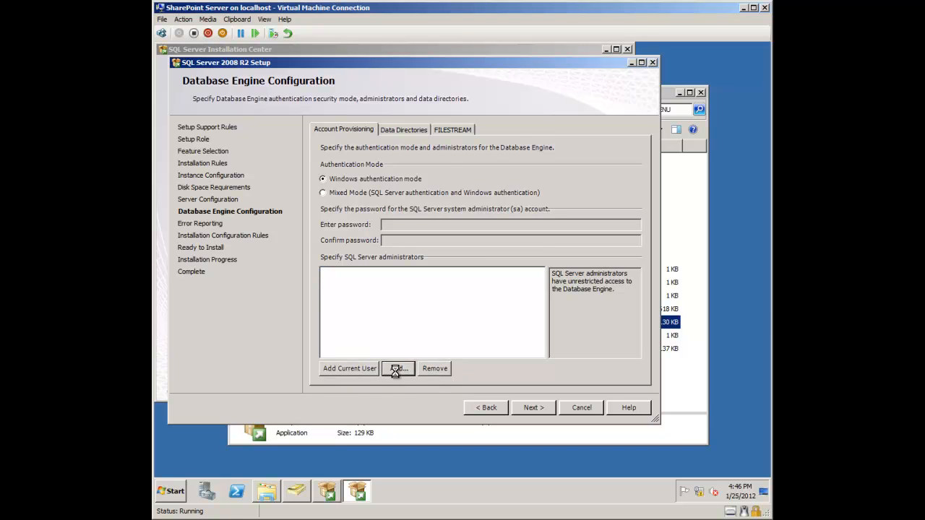
type("sqladm")
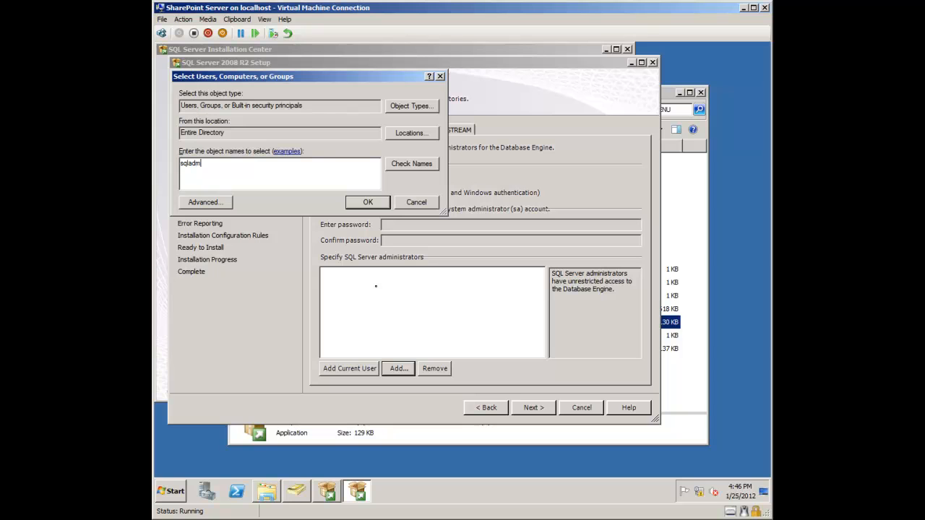
type("in")
left_click(431, 163)
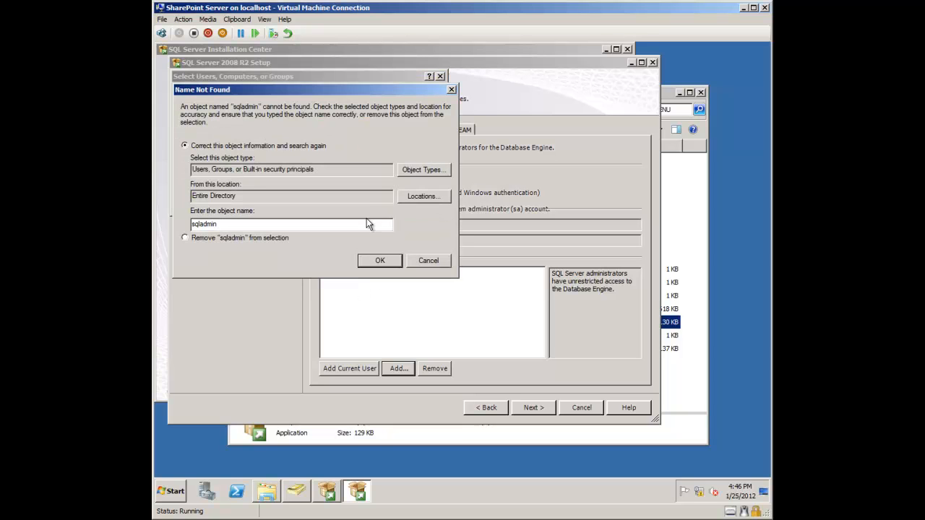
key("BackSpace")
key("BackSpace")
key("BackSpace")
key("BackSpace")
key("BackSpace")
key("BackSpace")
key("BackSpace")
key("BackSpace")
type("sql")
left_click(378, 261)
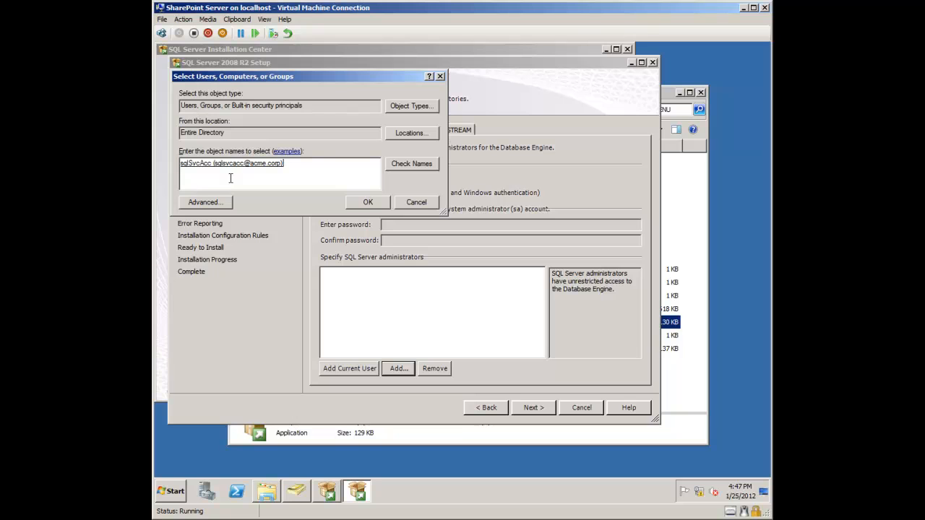
Step: List domain accounts beginning with 's' and widen the name column to read them
key("ctrl+a")
key("BackSpace")
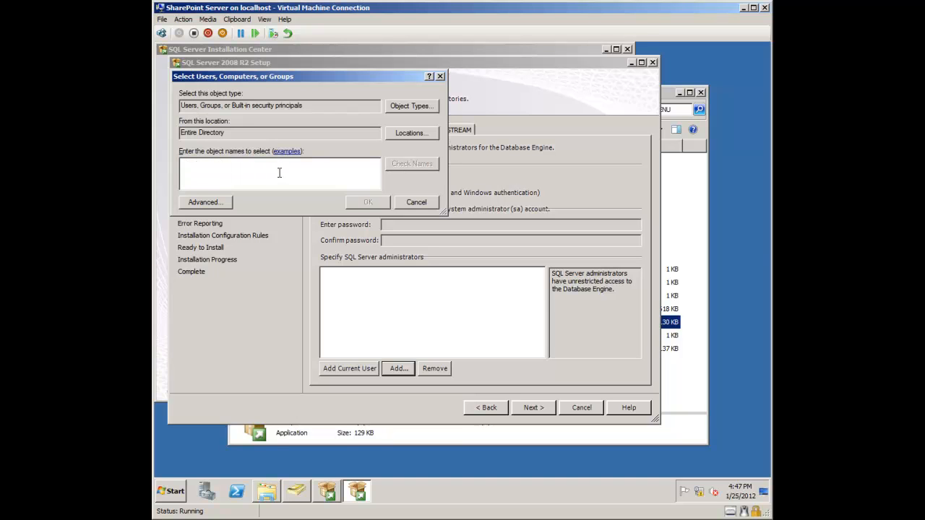
type("sp")
left_click(419, 164)
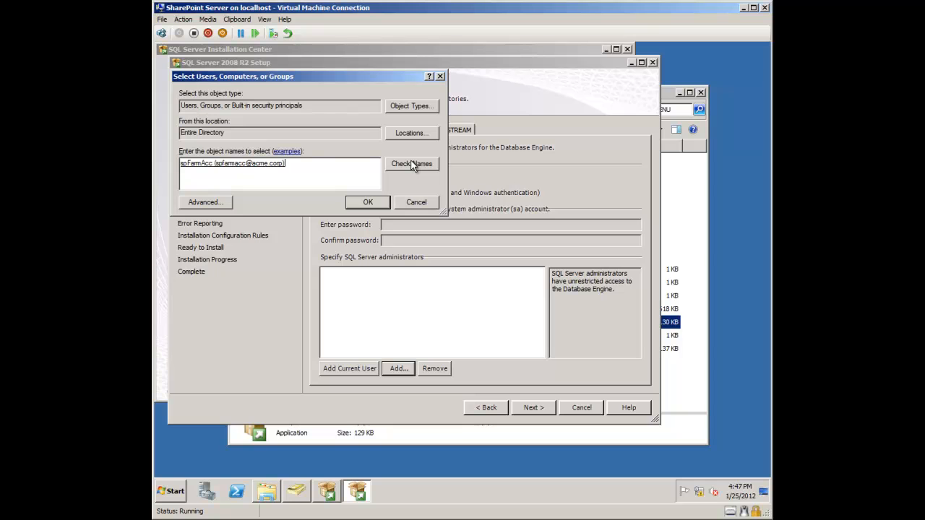
key("ctrl+a")
key("BackSpace")
type("s")
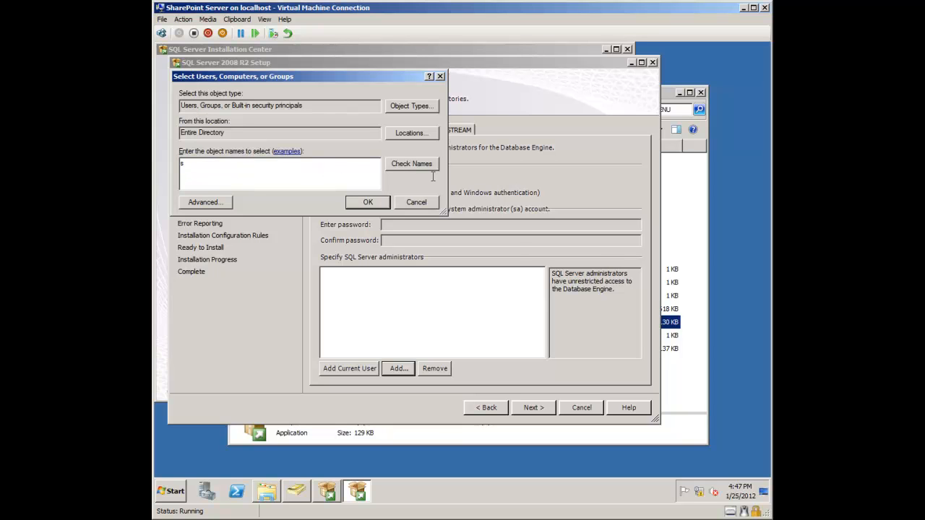
left_click(423, 164)
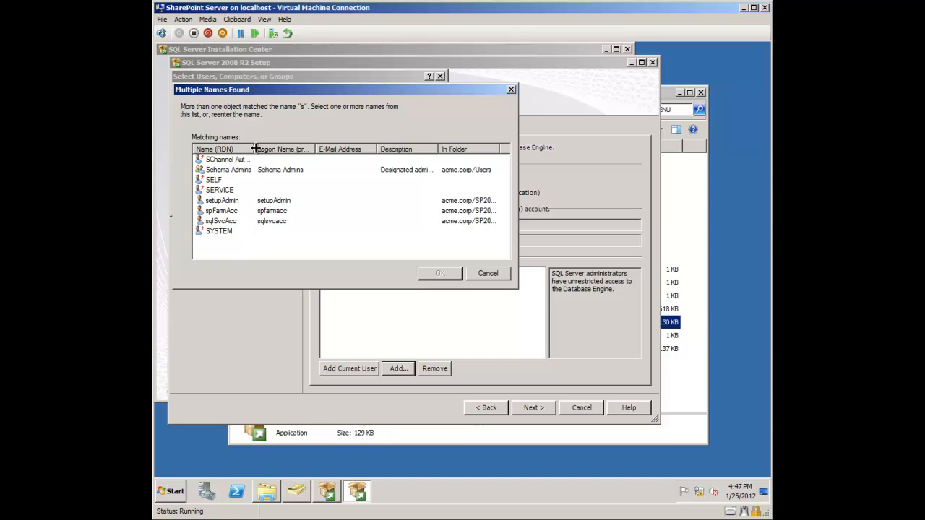
left_click_drag(254, 149, 286, 145)
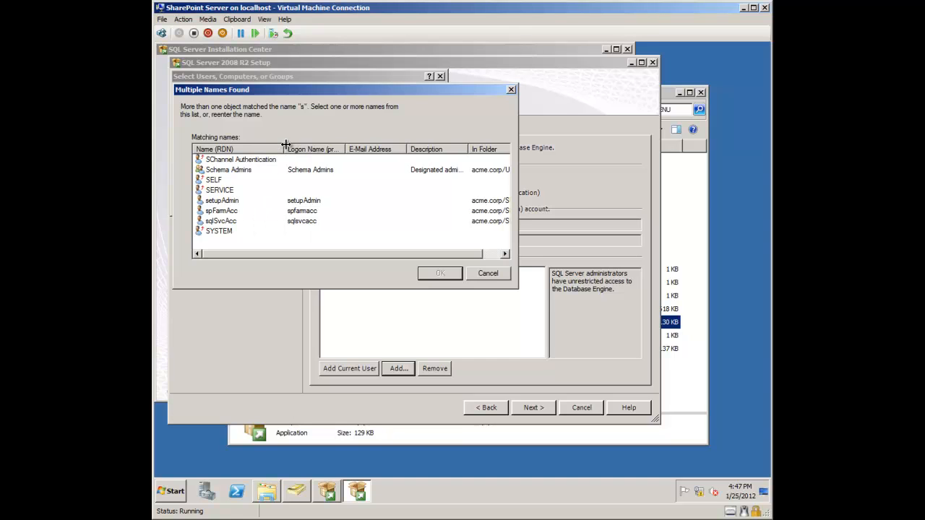
left_click(293, 493)
left_click(373, 193)
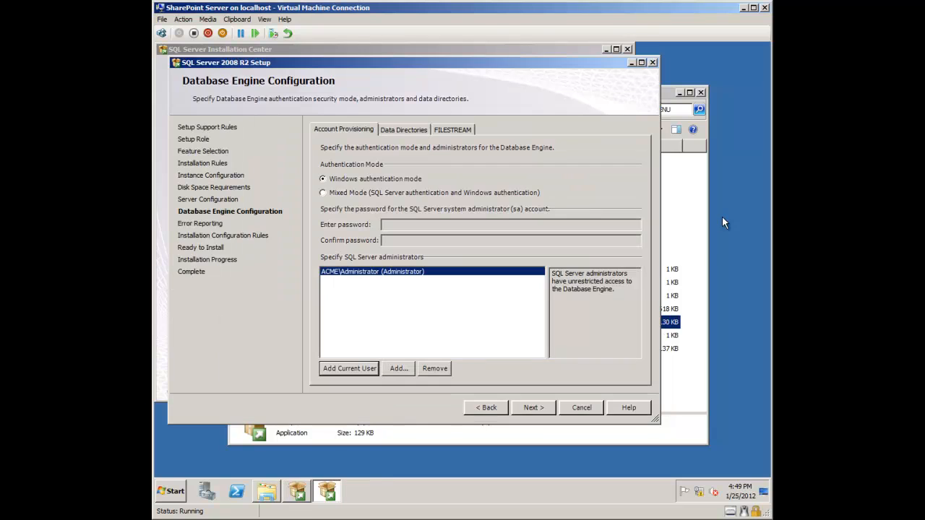
Step: Check the SharePoint notes, then advance past Database Engine Configuration, Error Reporting and Configuration Rules
key("alt+Tab")
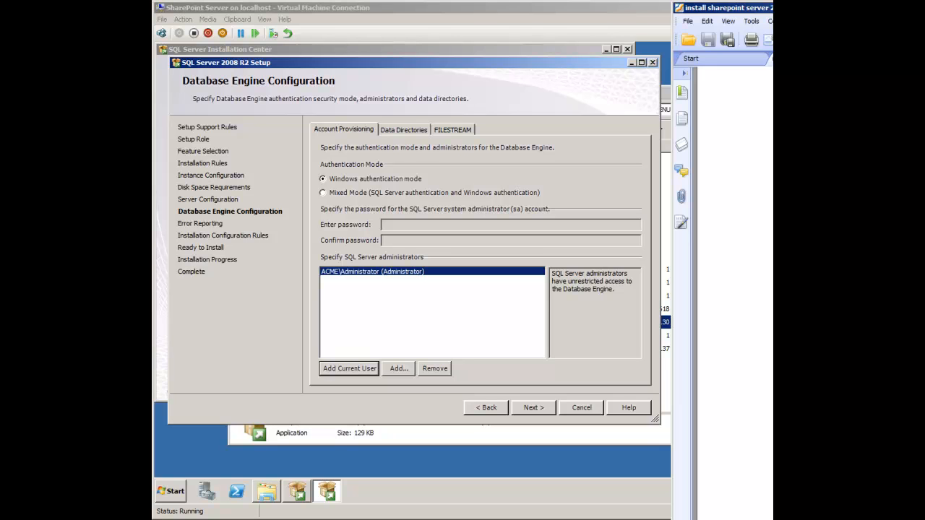
key("alt+Tab")
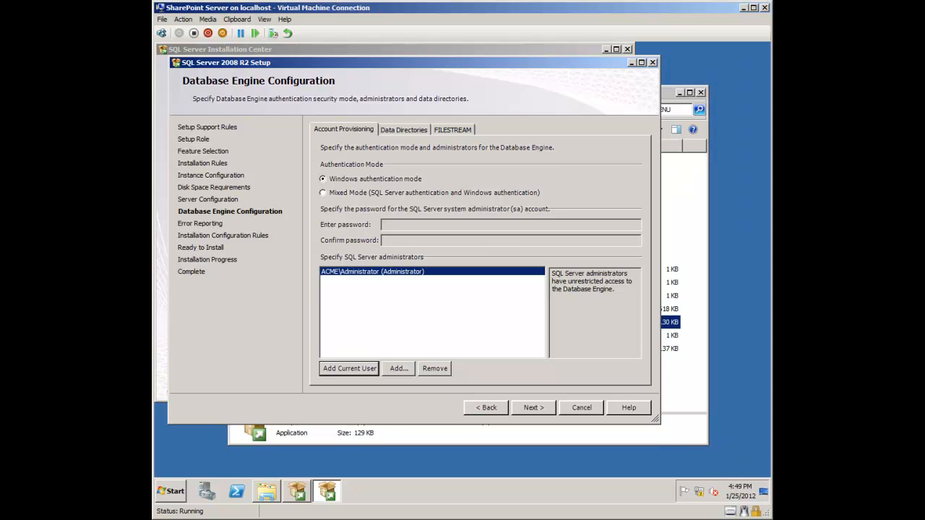
left_click(525, 409)
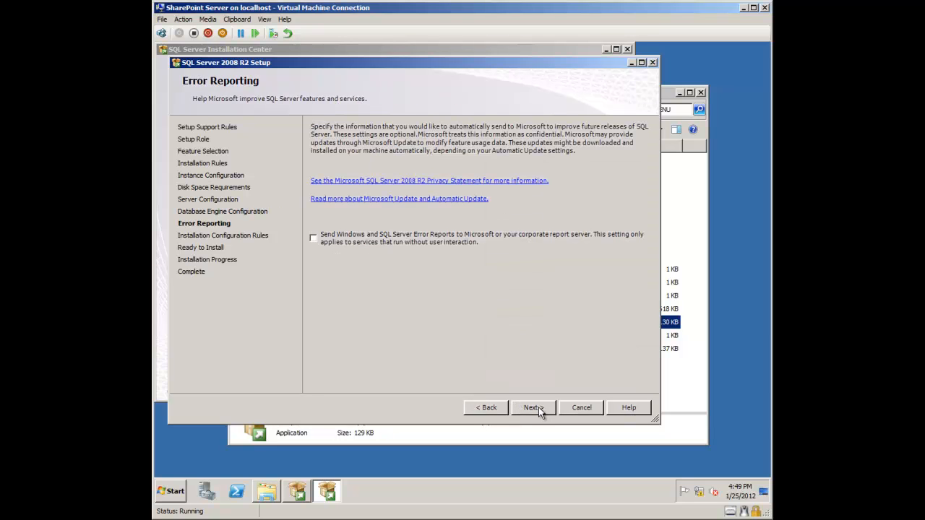
left_click(538, 407)
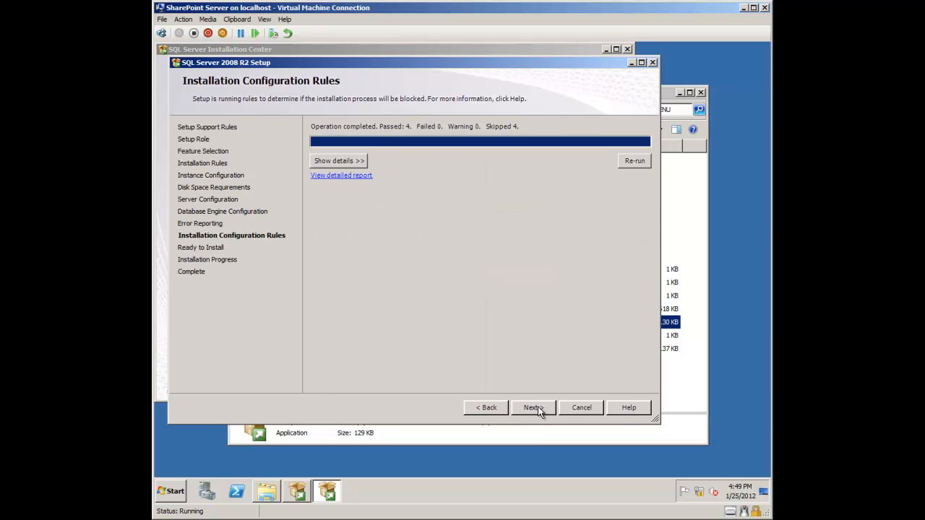
left_click(537, 408)
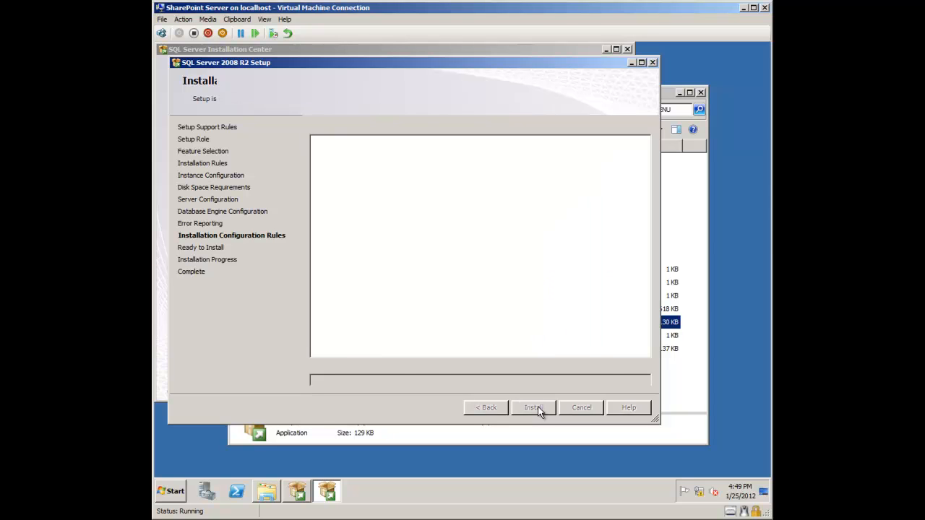
Step: Install SQL Server to completion, then close setup and the SQL Server Installation Center
left_click(537, 406)
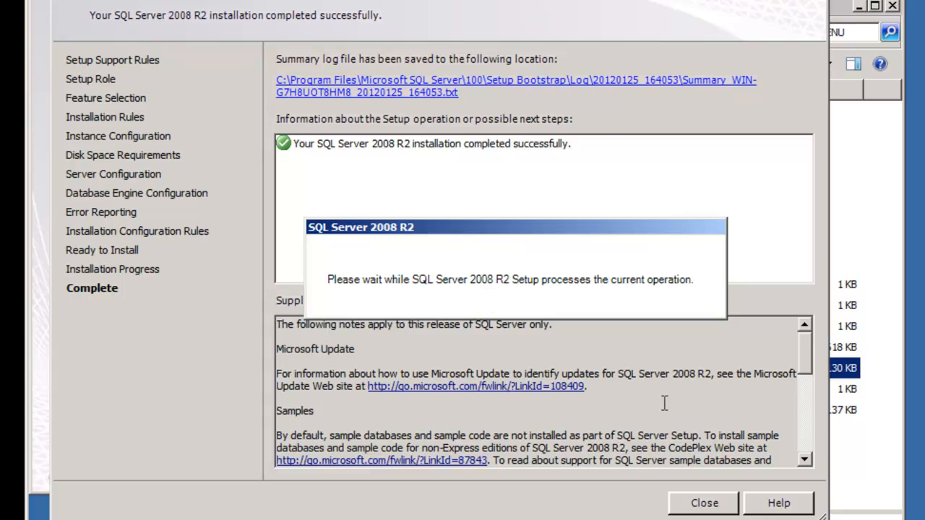
left_click(708, 505)
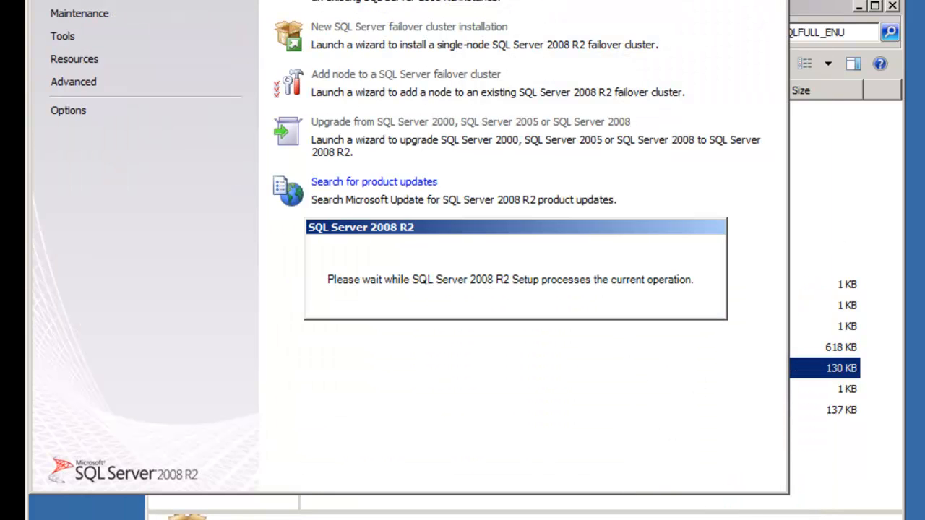
left_click(779, 1)
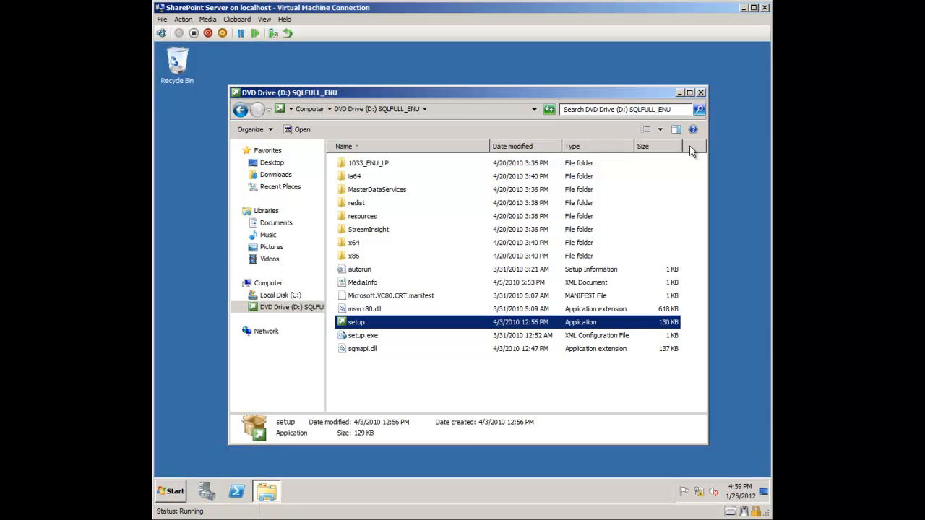
Step: Close the DVD window and launch SQL Server Management Studio from the Microsoft SQL Server 2008 R2 group
left_click(700, 93)
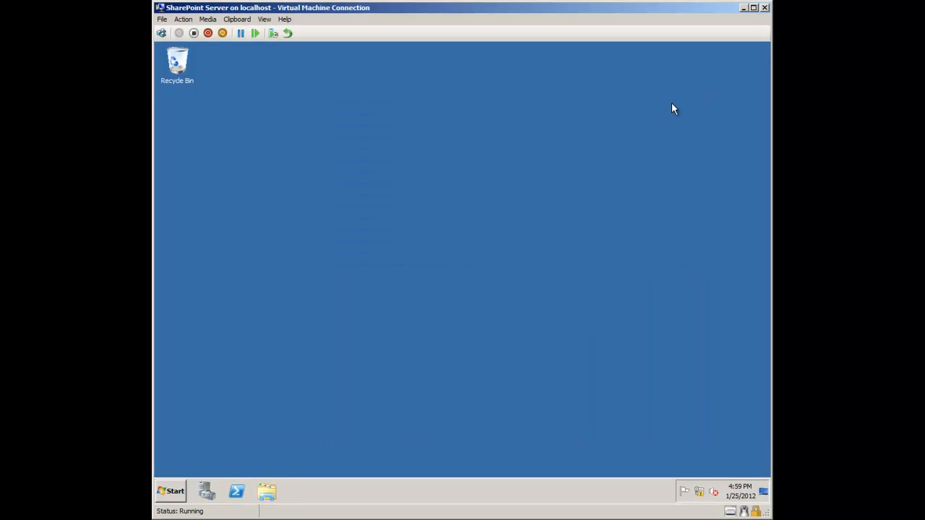
left_click(175, 490)
left_click(246, 445)
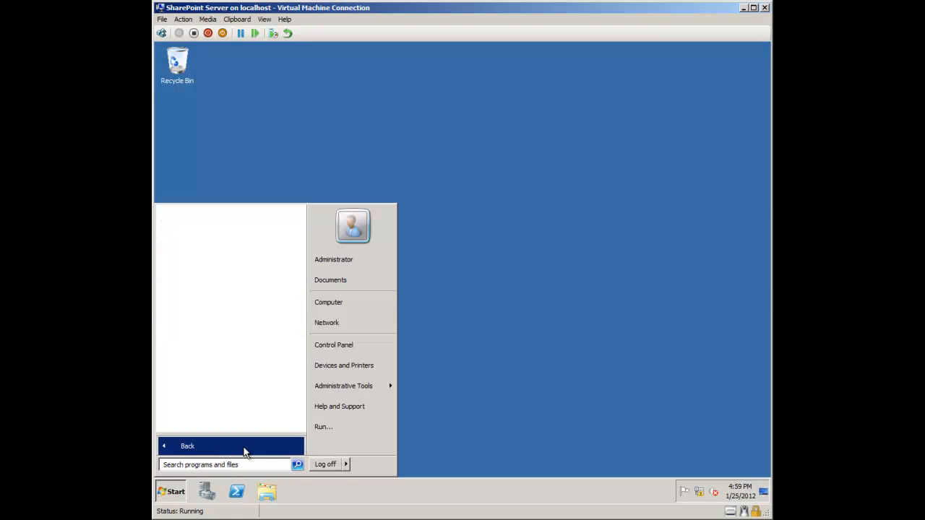
left_click(240, 321)
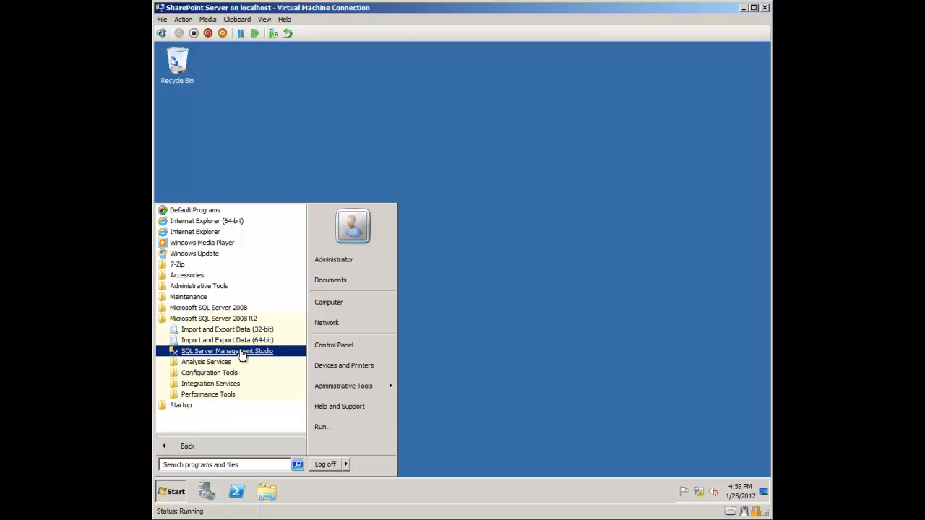
left_click(241, 351)
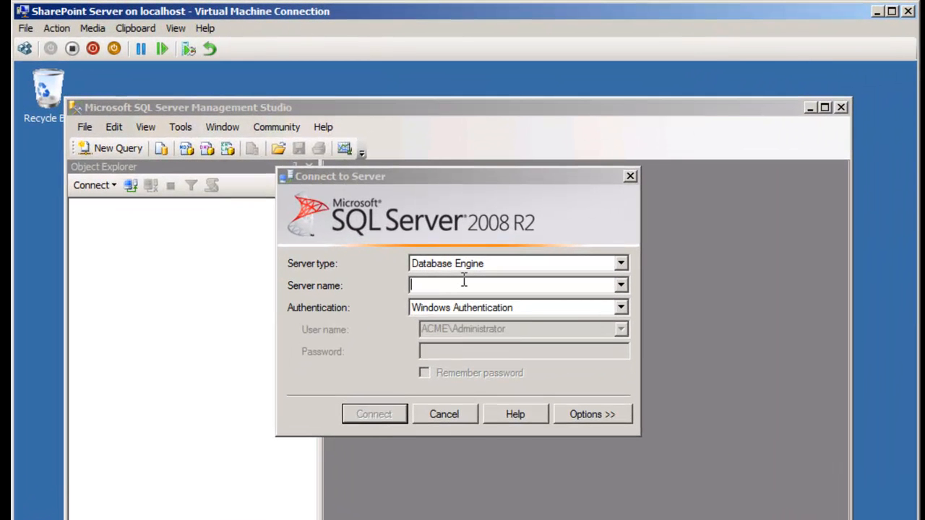
Step: Connect to localhost and expand Security > Logins to show the server's existing logins
type("localhost")
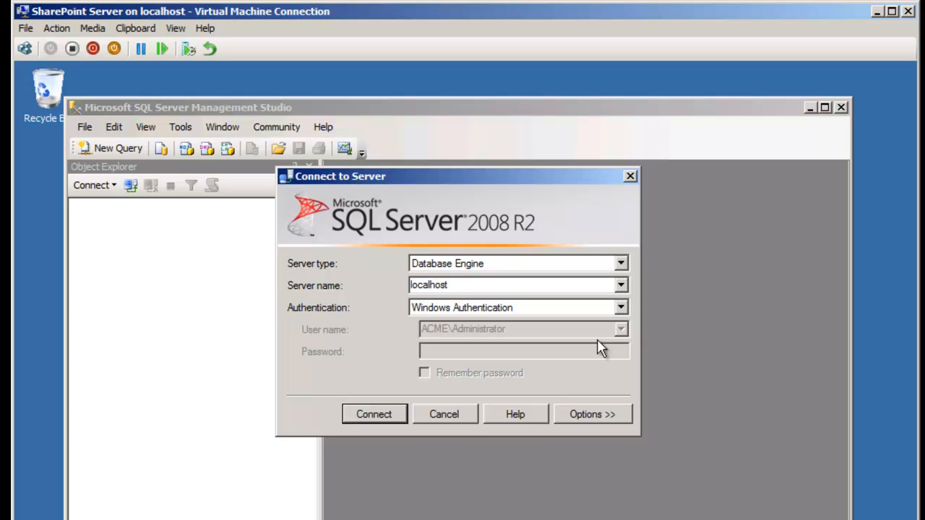
left_click(376, 411)
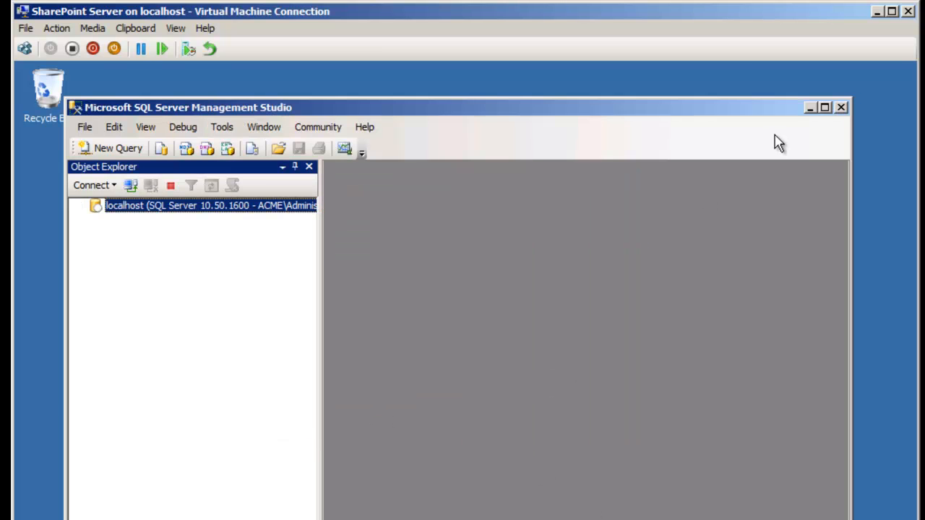
double_click(150, 207)
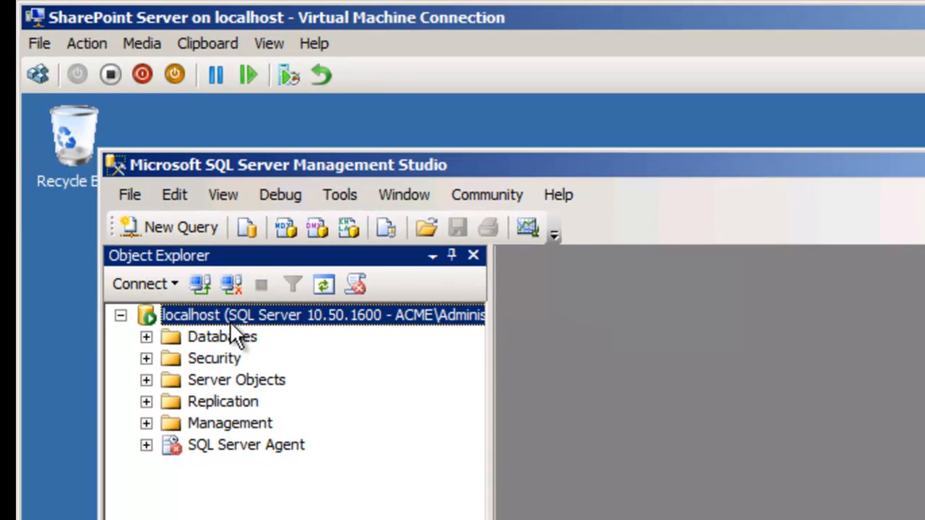
left_click(146, 359)
left_click(171, 381)
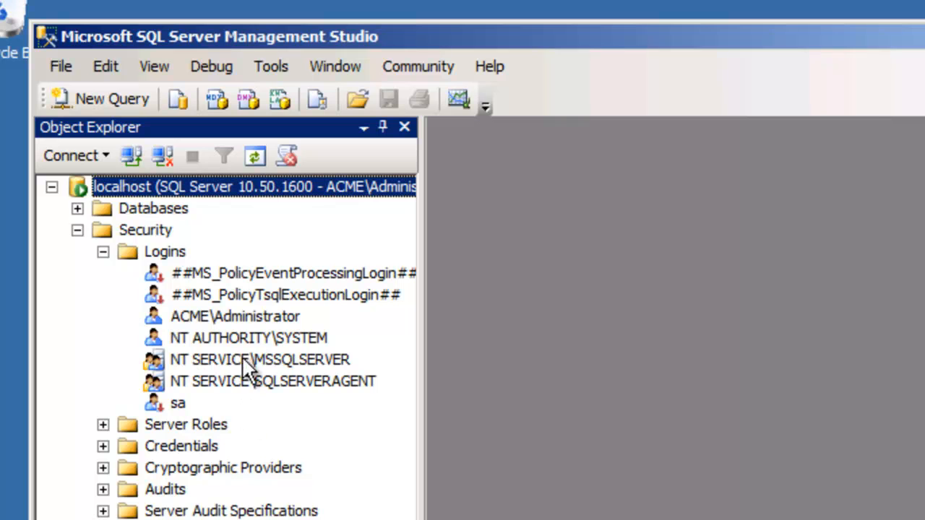
left_click(160, 252)
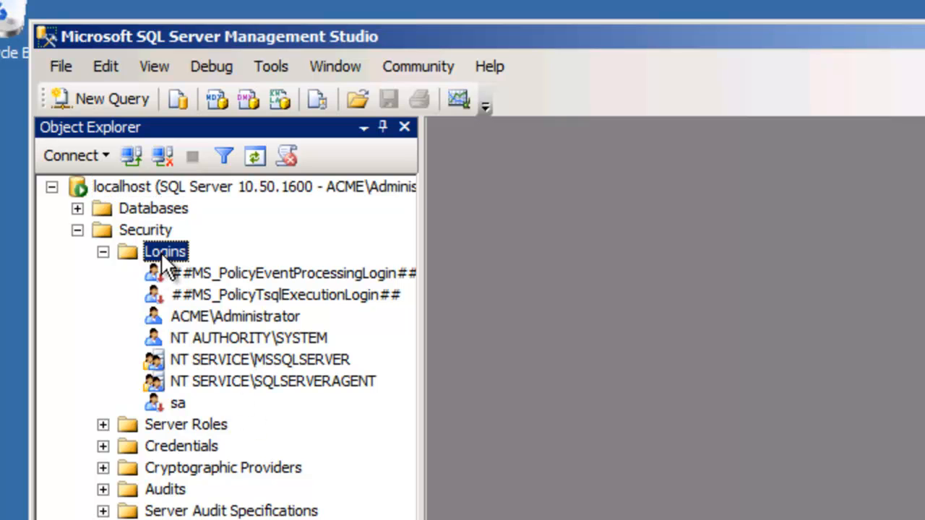
right_click(160, 251)
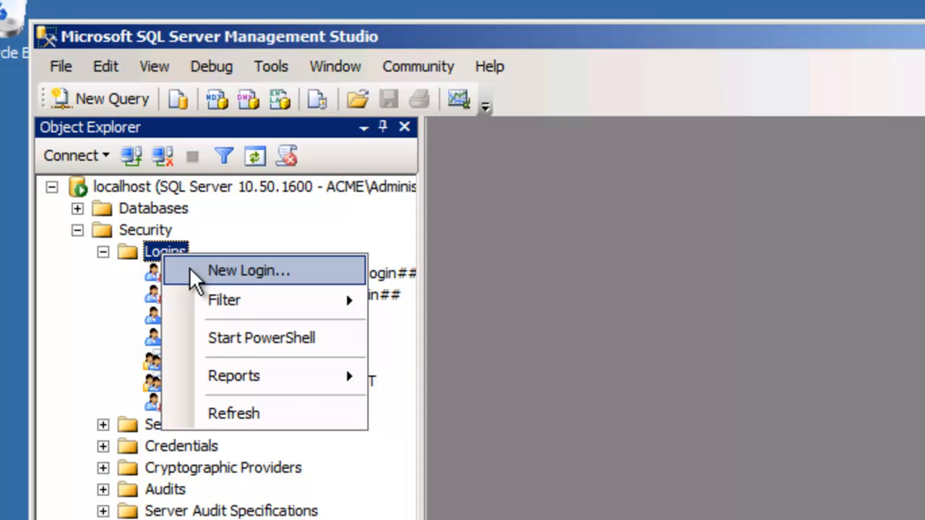
Step: Create a Windows-authenticated login for ACME\setupAdmin, resolving the name with Check Names
left_click(189, 266)
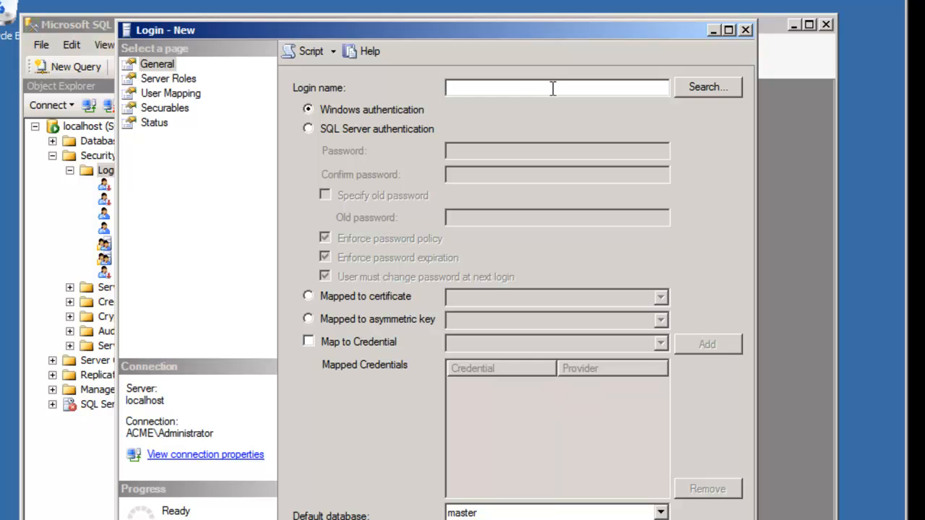
type("setupadmin")
left_click(708, 87)
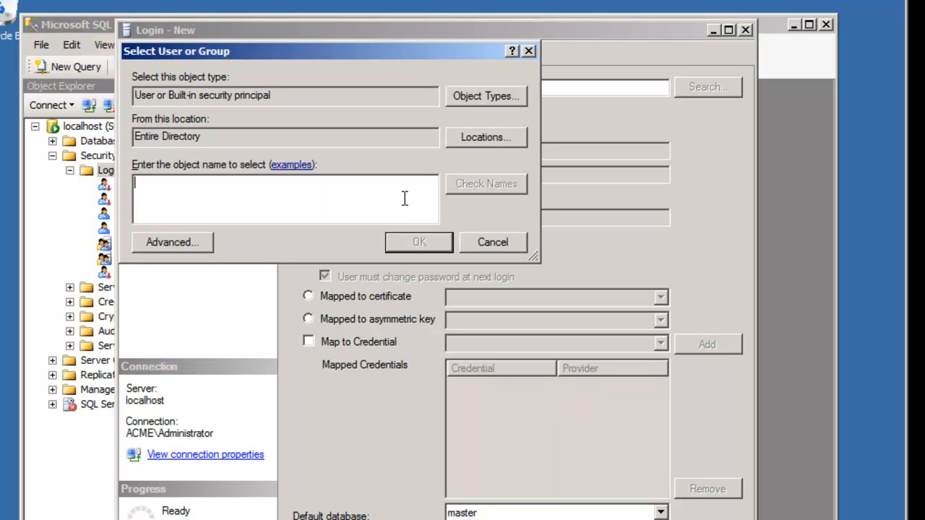
type("setupadmin")
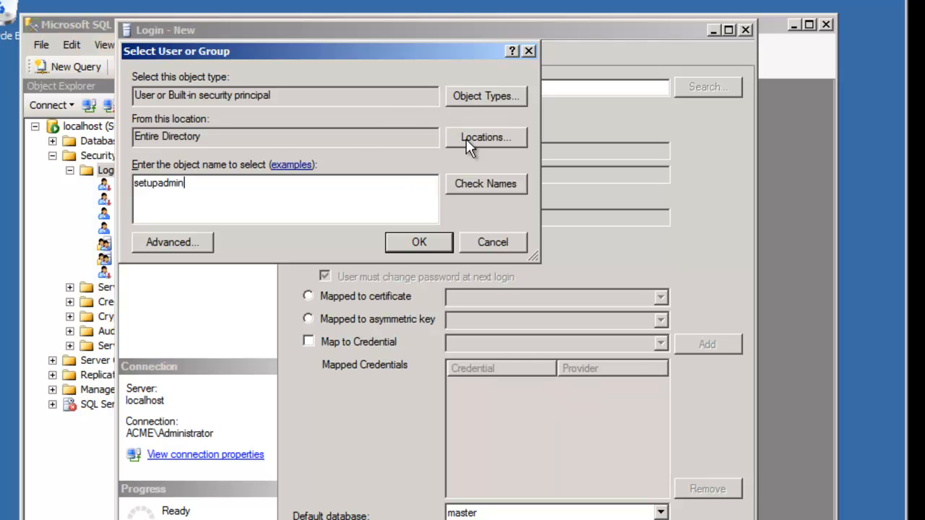
left_click(487, 186)
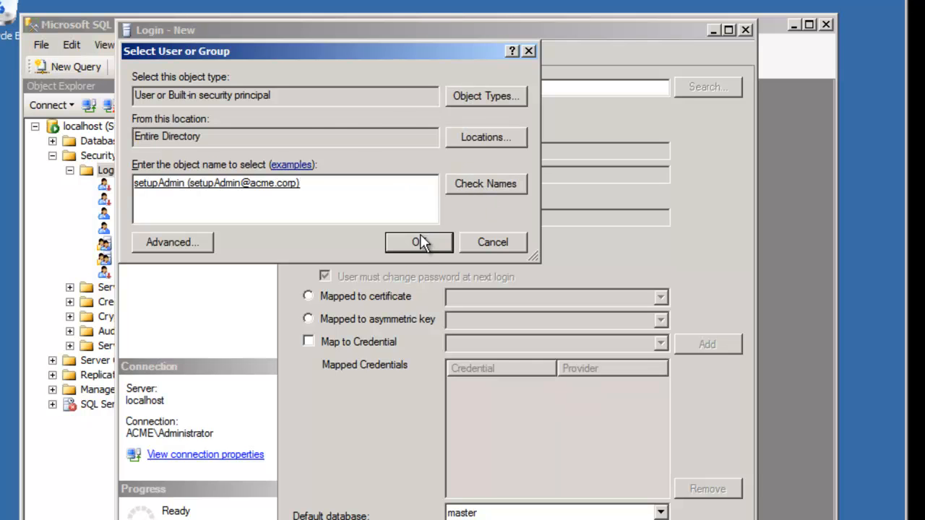
left_click(420, 242)
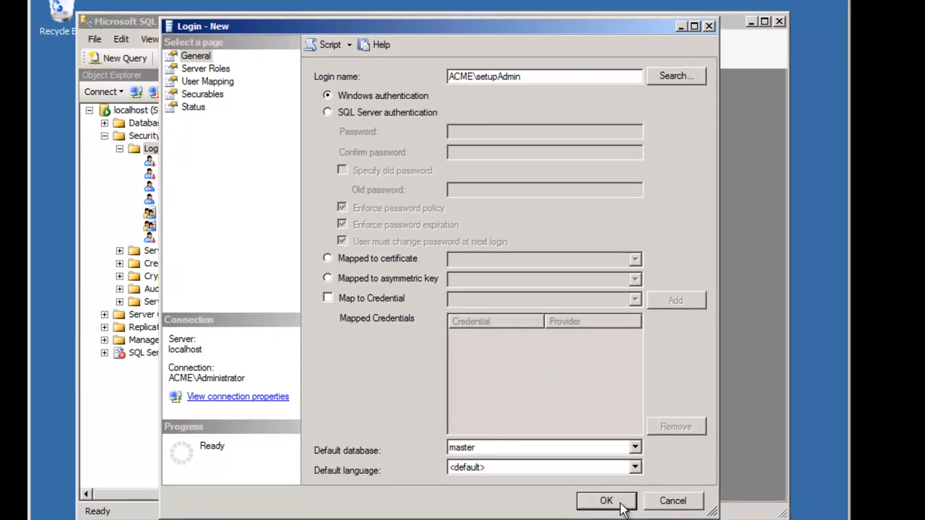
left_click(604, 499)
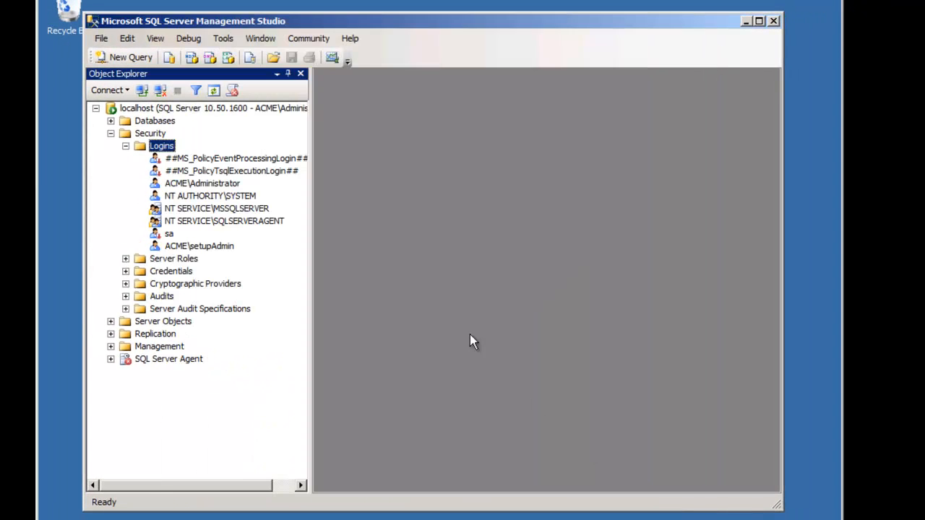
Step: Open the Login Properties of the new ACME\setupAdmin login
left_click(201, 246)
left_click(200, 246)
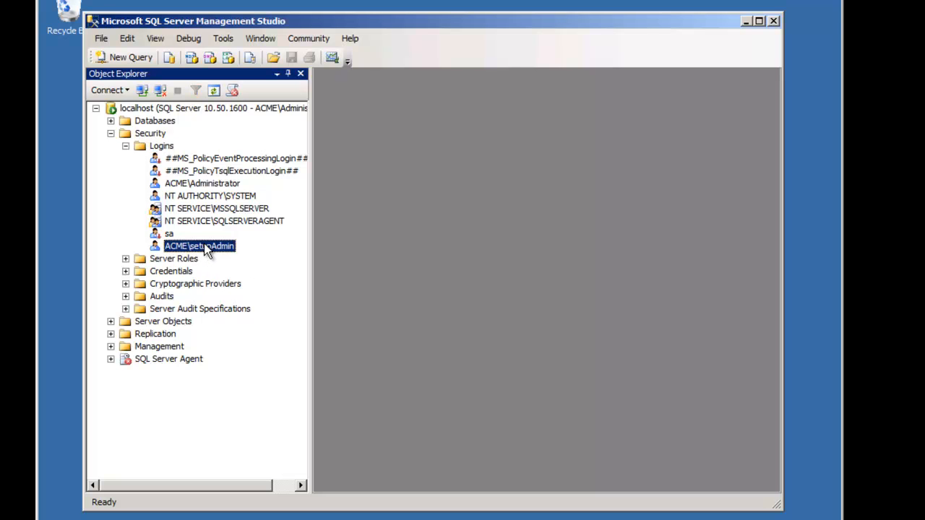
right_click(204, 244)
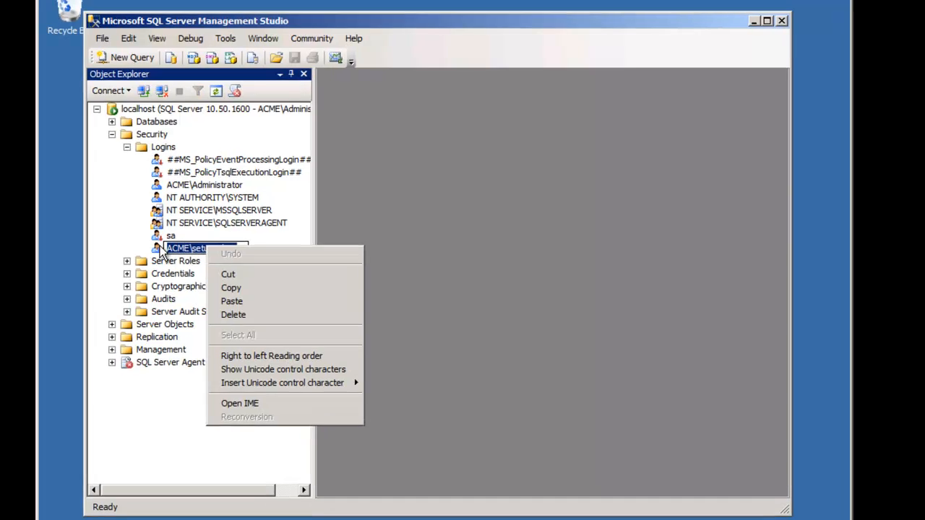
left_click(159, 246)
right_click(186, 245)
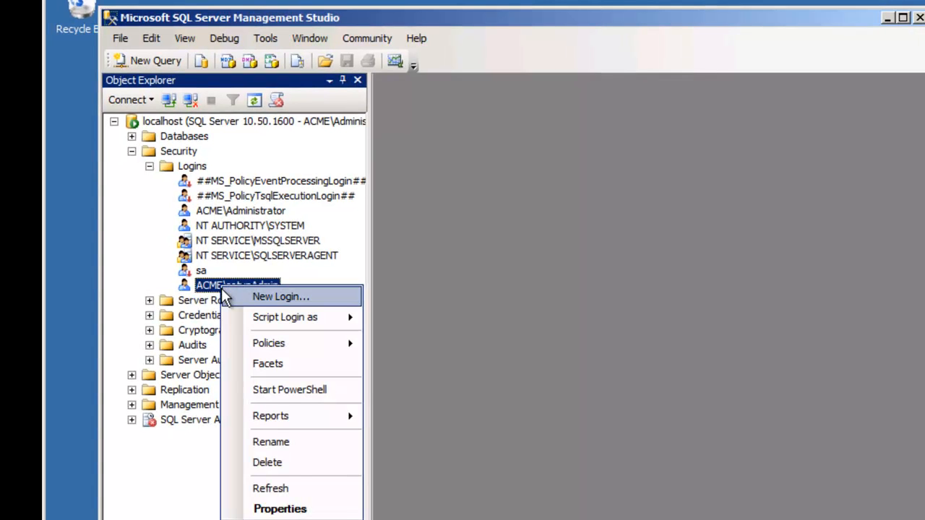
mouse_move(265, 352)
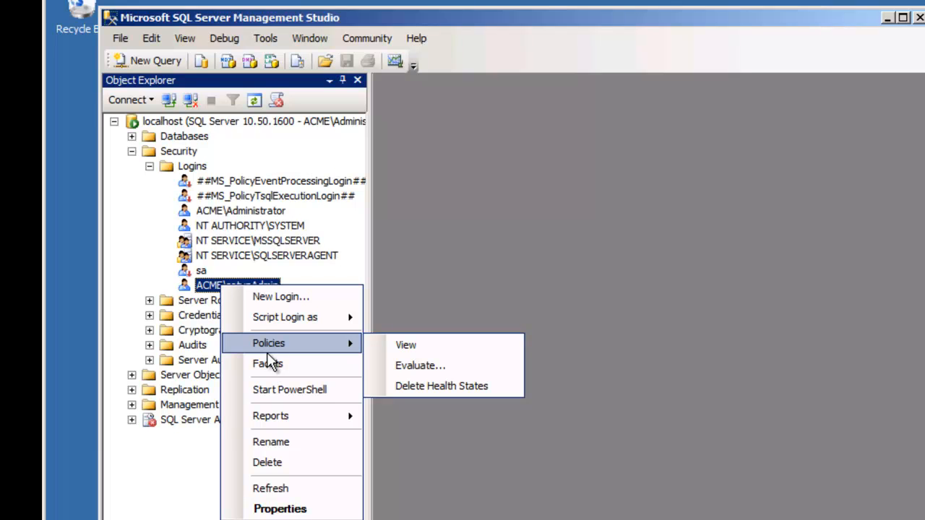
left_click(168, 272)
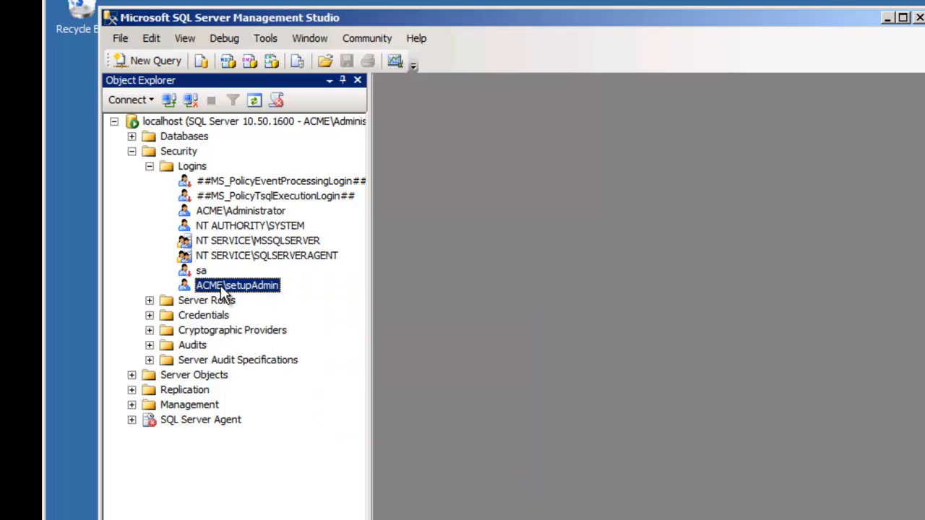
left_click(239, 218)
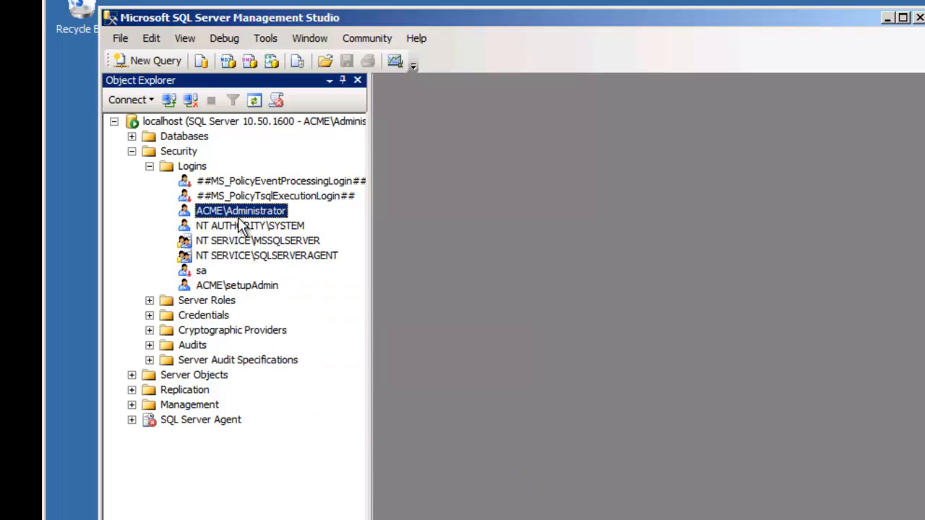
double_click(223, 282)
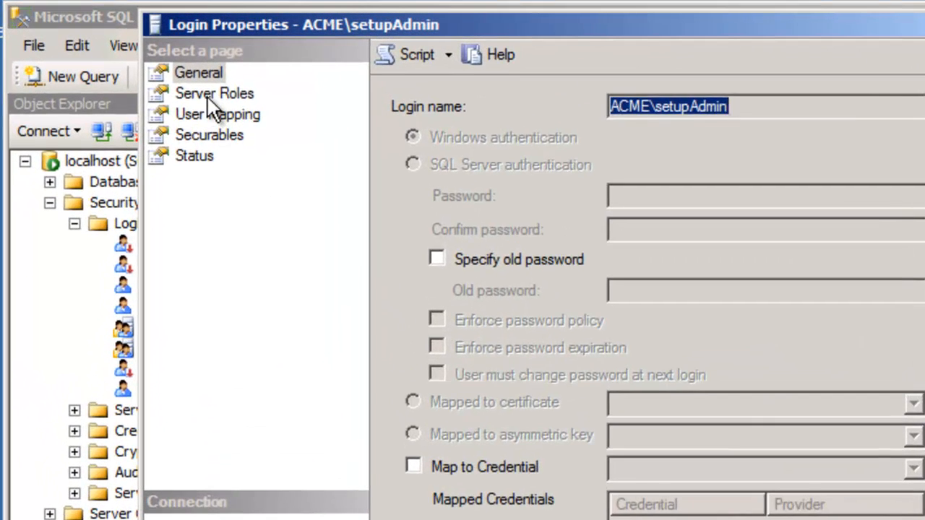
Step: Tick the dbcreator, securityadmin and sysadmin server roles and save
left_click(211, 64)
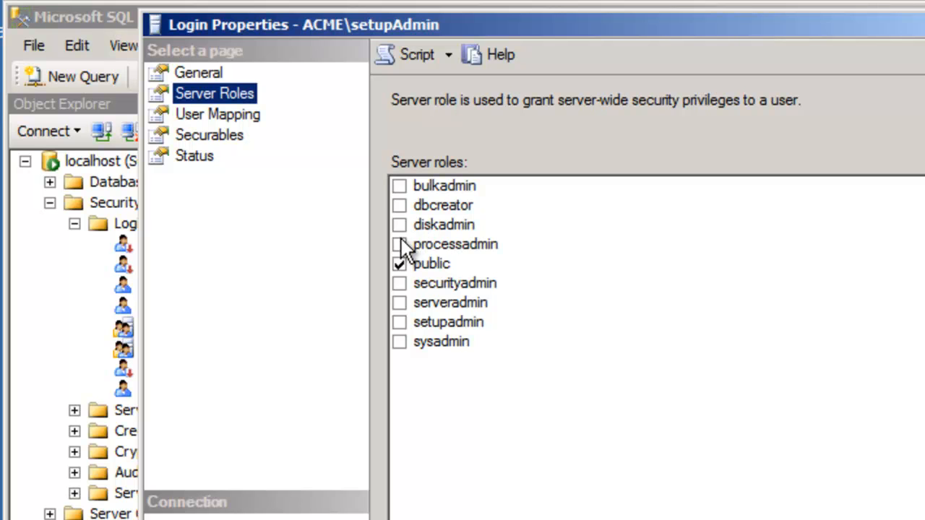
left_click(399, 205)
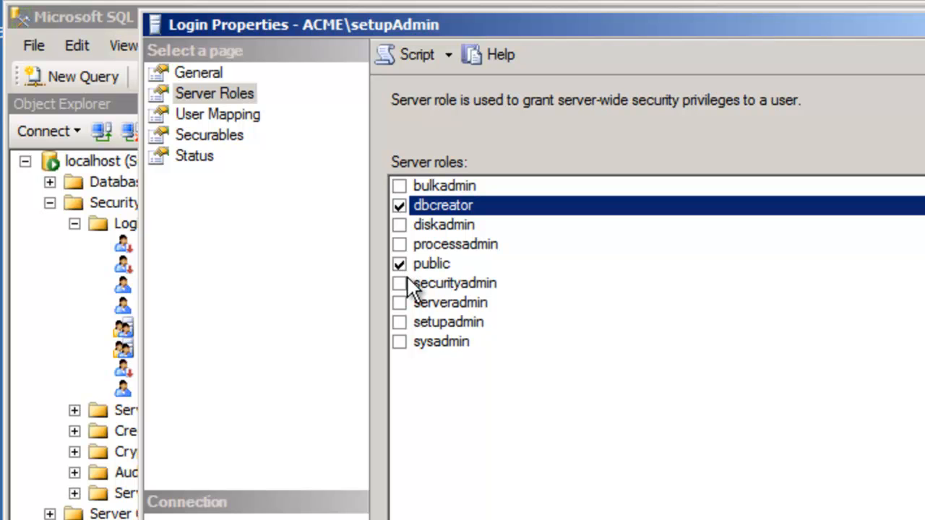
left_click(400, 283)
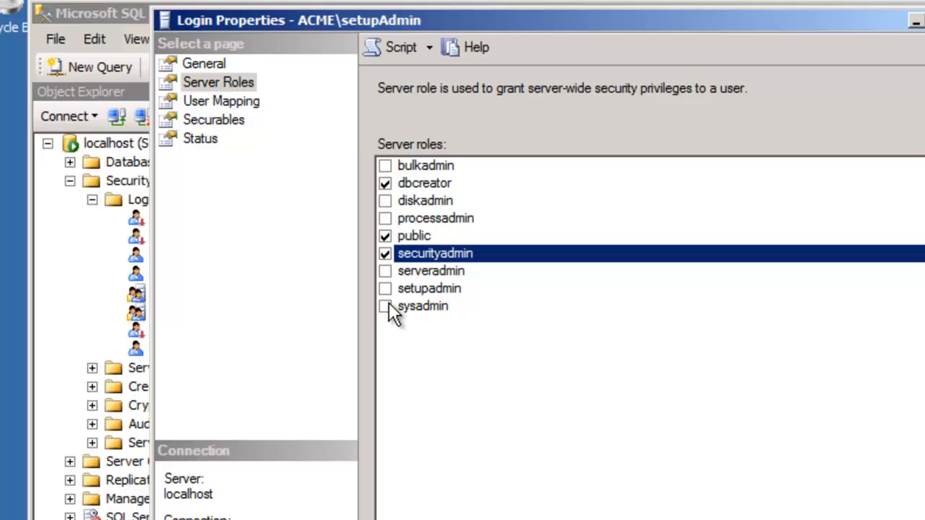
left_click(399, 341)
left_click(643, 497)
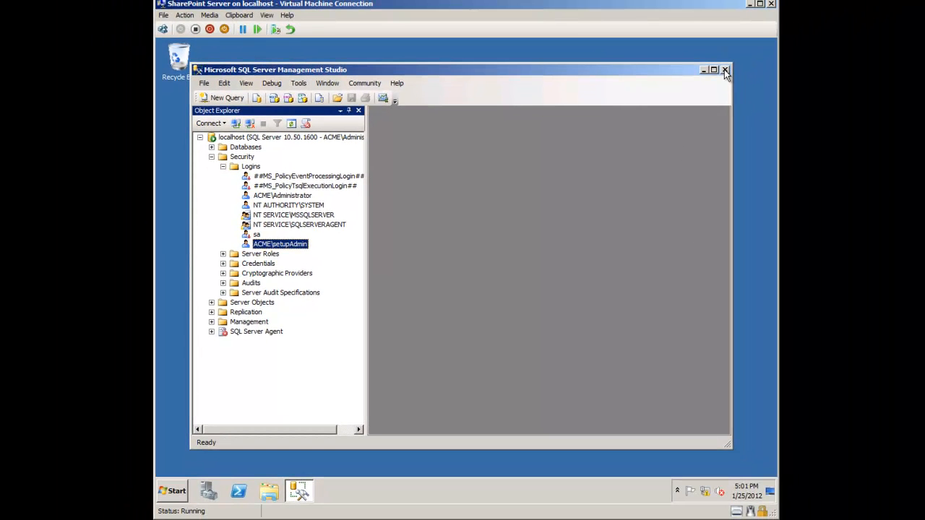
Step: Close Management Studio and log off the administrator session
left_click(725, 71)
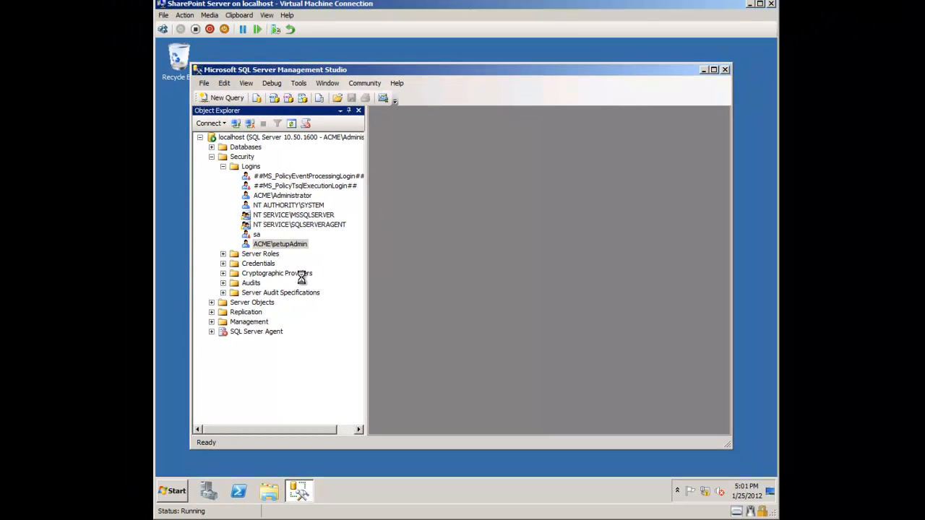
left_click(173, 491)
left_click(324, 462)
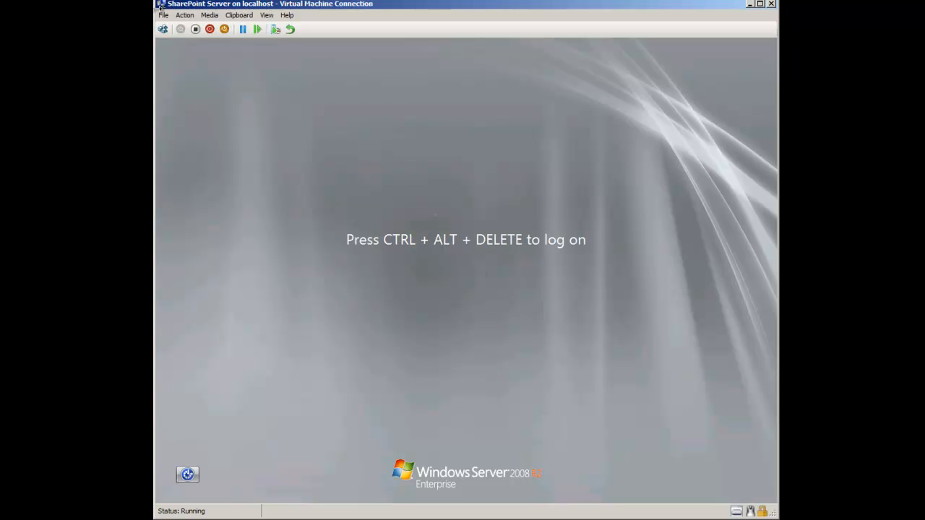
Step: Log back on as acme\setupadmin with its password via Switch User > Other User
key("ctrl+alt+End")
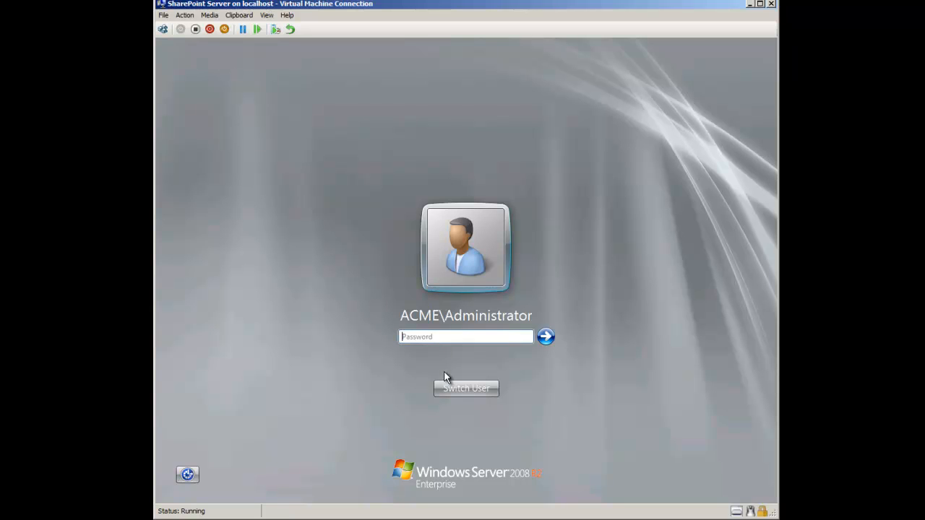
left_click(466, 388)
left_click(516, 312)
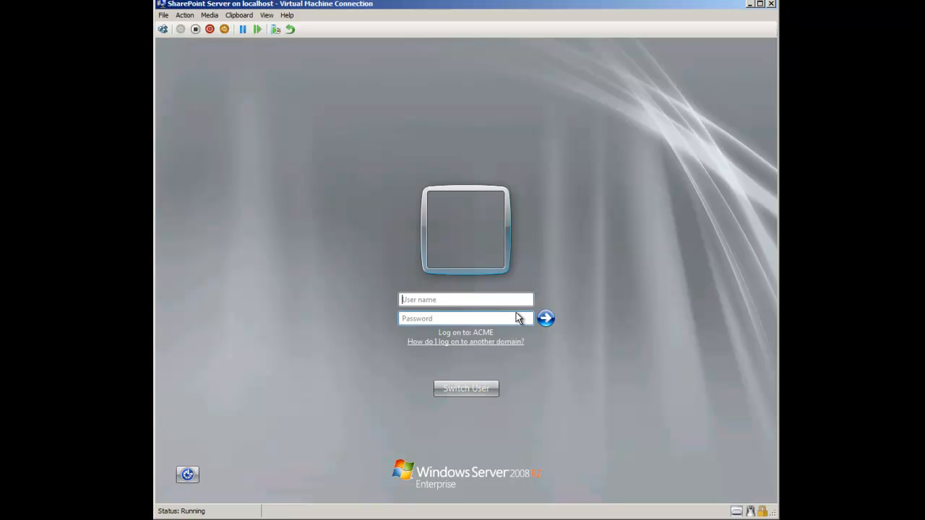
type("acme\\")
type("setupad")
type("min")
type("••••••••")
key("Return")
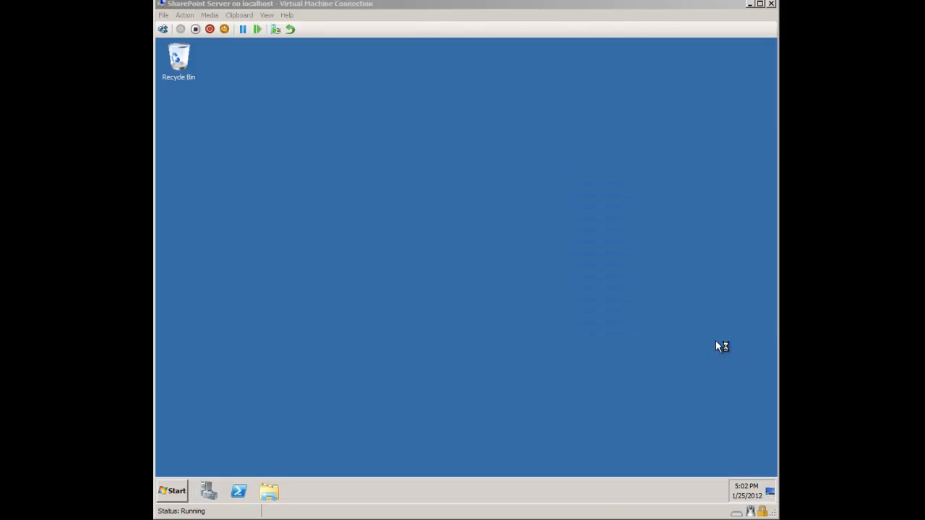
left_click(175, 494)
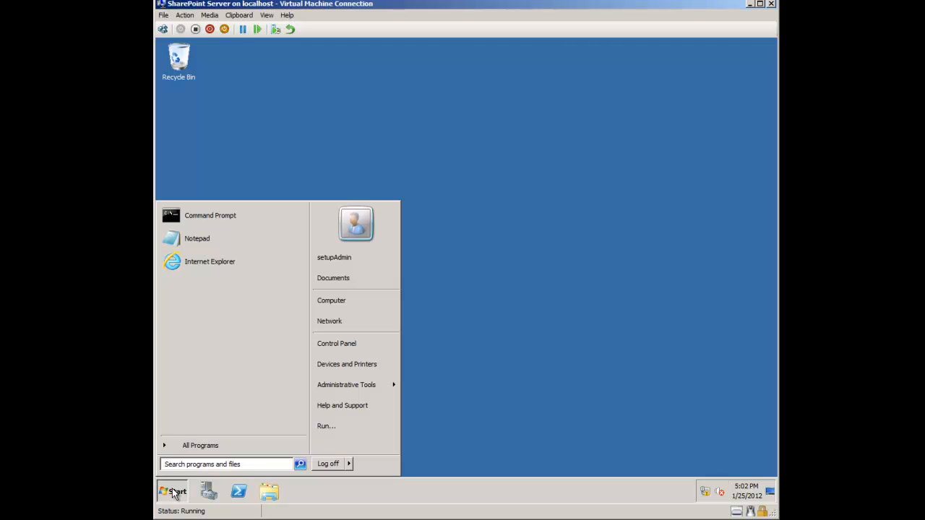
left_click(179, 445)
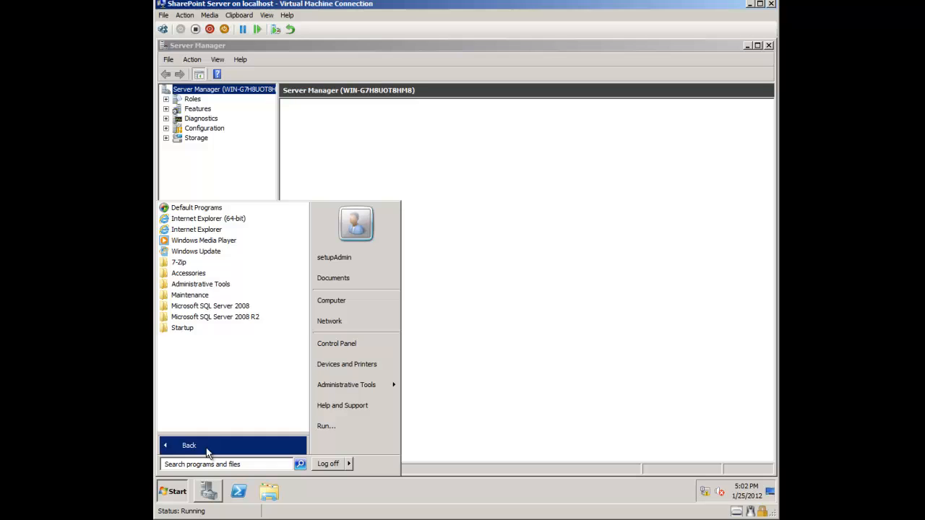
left_click(225, 318)
left_click(242, 351)
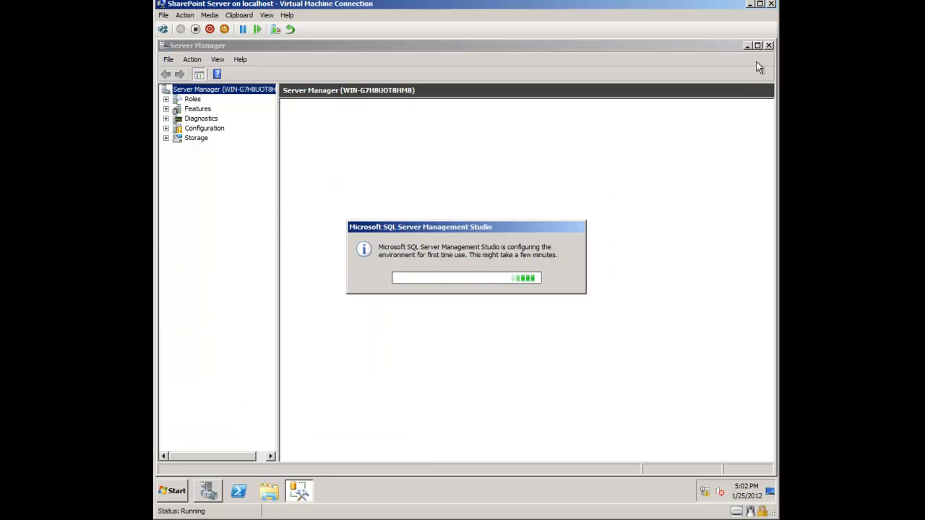
left_click(769, 45)
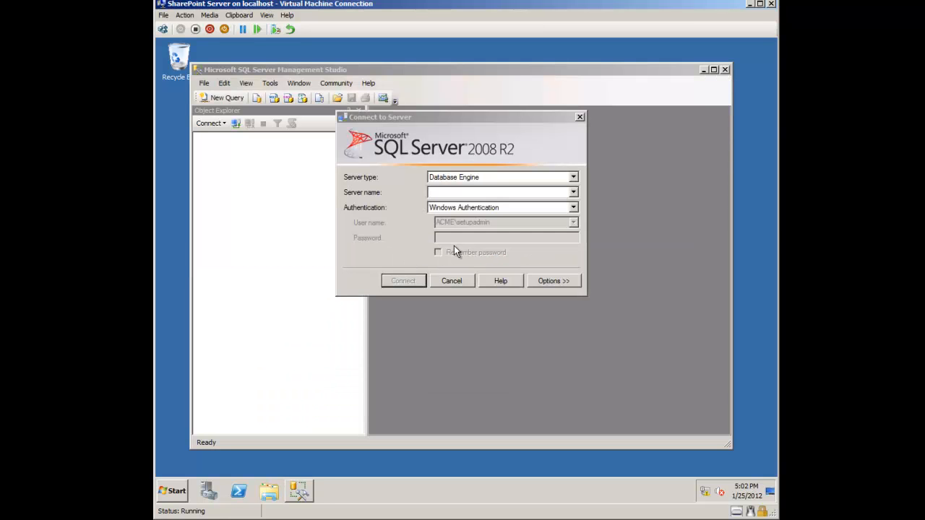
left_click(470, 191)
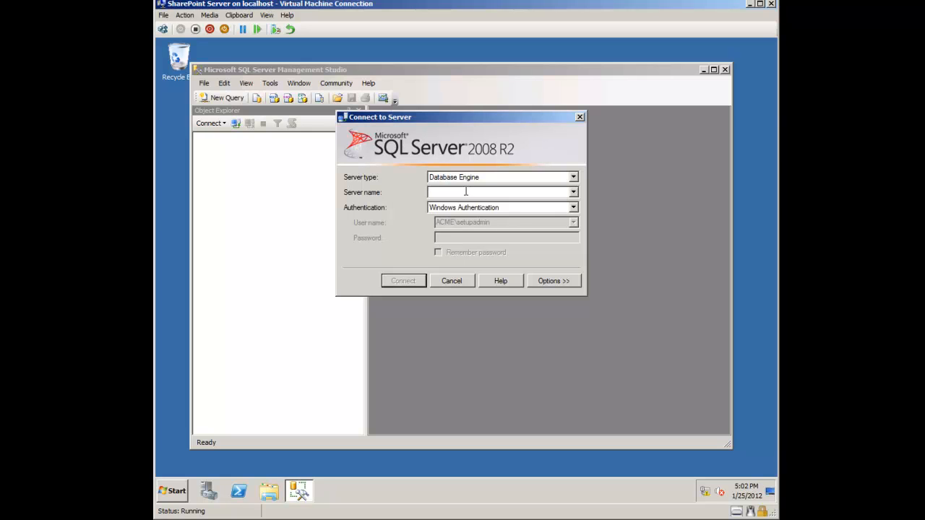
type("localhost")
key("Return")
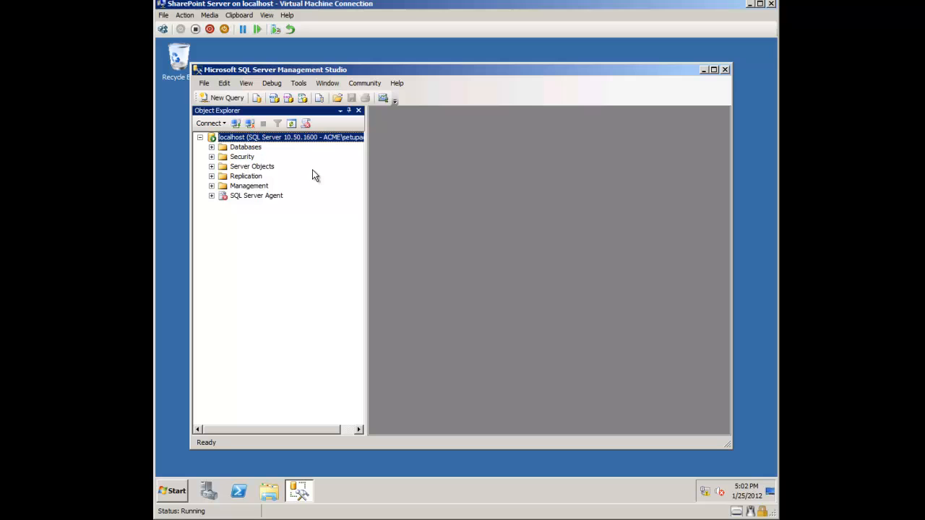
left_click(211, 156)
left_click(223, 166)
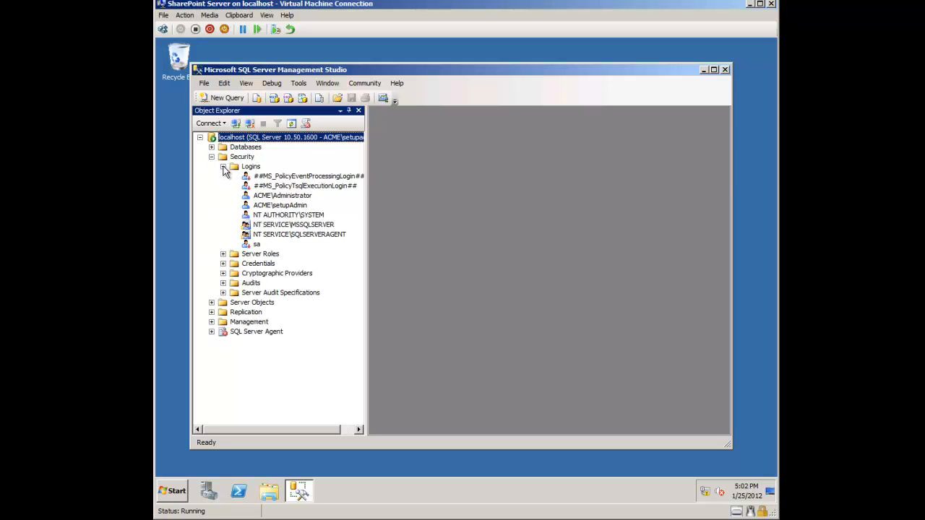
left_click(307, 208)
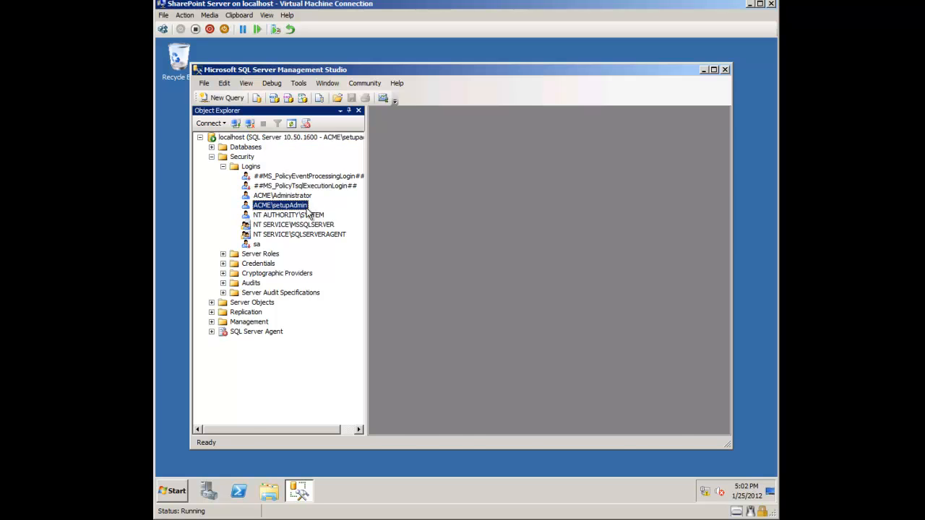
double_click(296, 205)
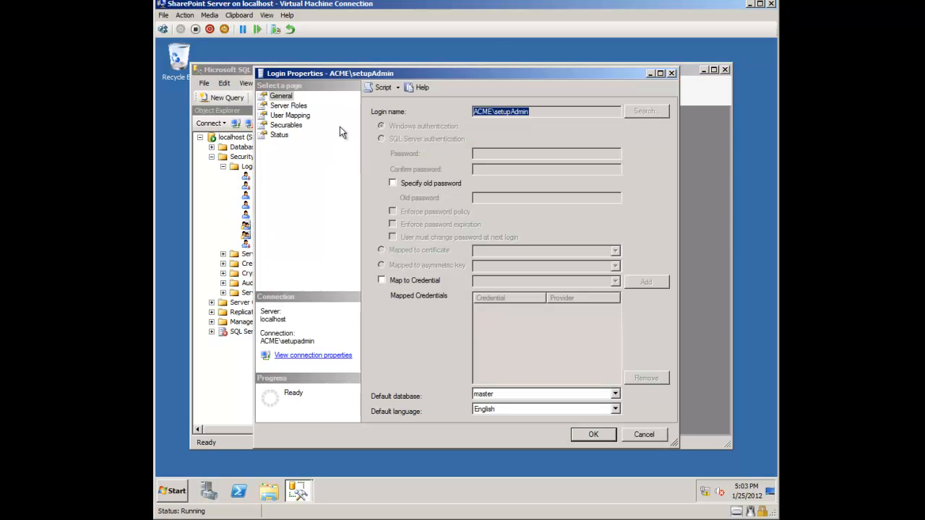
left_click(286, 106)
left_click(592, 434)
left_click(725, 71)
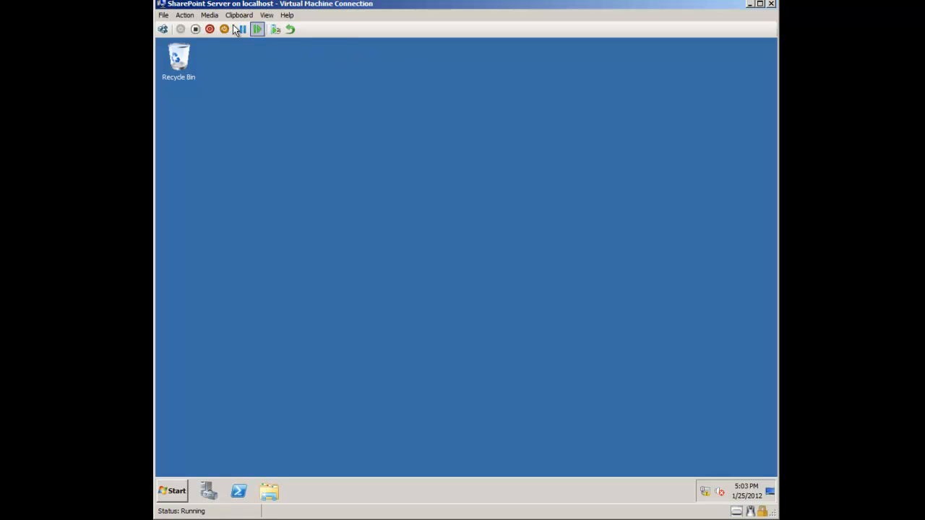
Step: Eject the SQL Server ISO from the virtual machine's DVD drive
left_click(184, 15)
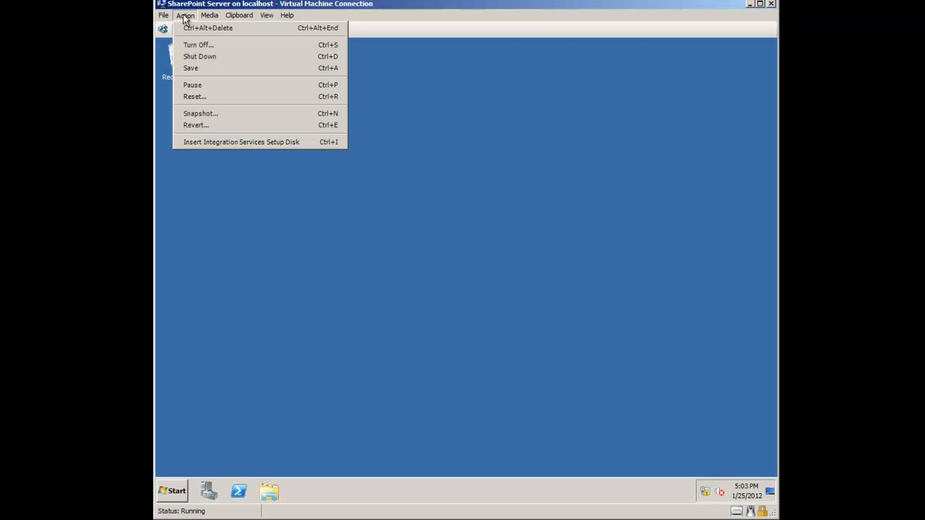
mouse_move(210, 16)
mouse_move(225, 29)
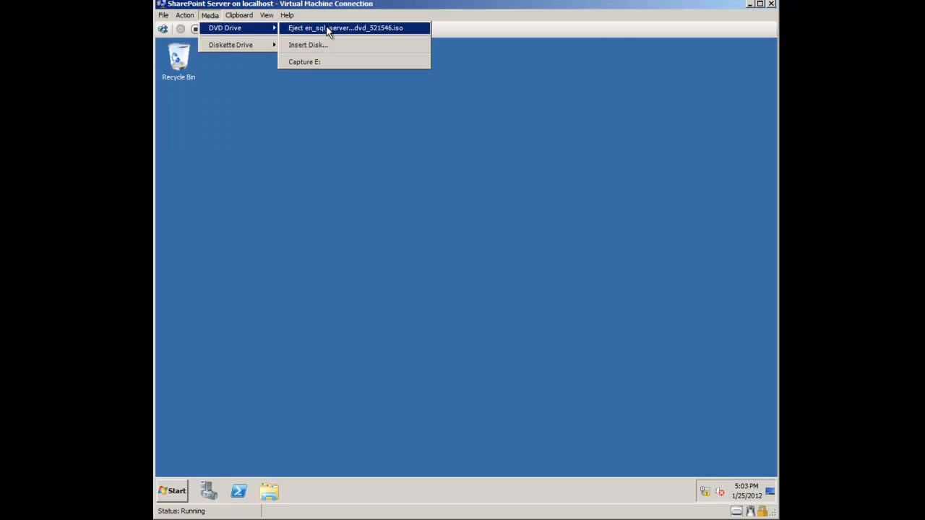
left_click(326, 29)
Step: Insert the SharePoint Server 2010 ISO from D: into the DVD drive and dismiss AutoPlay
left_click(205, 16)
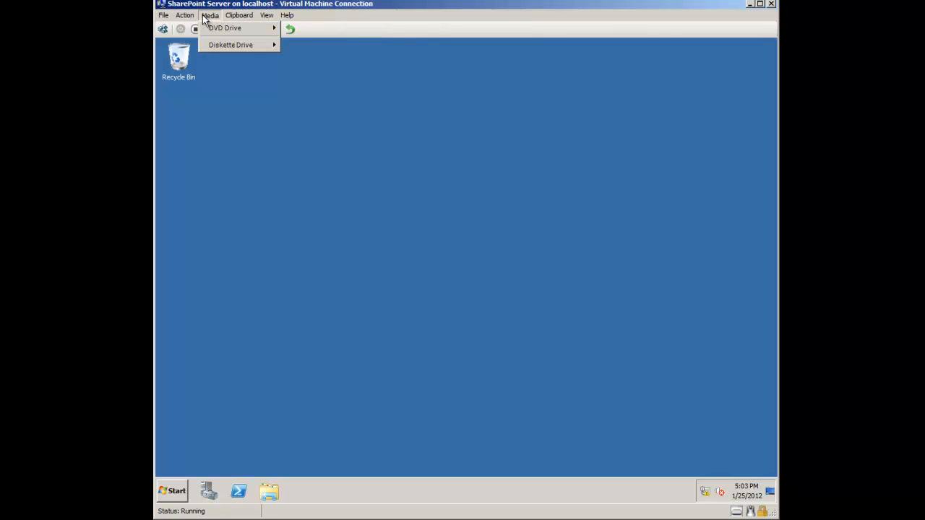
mouse_move(223, 29)
left_click(319, 46)
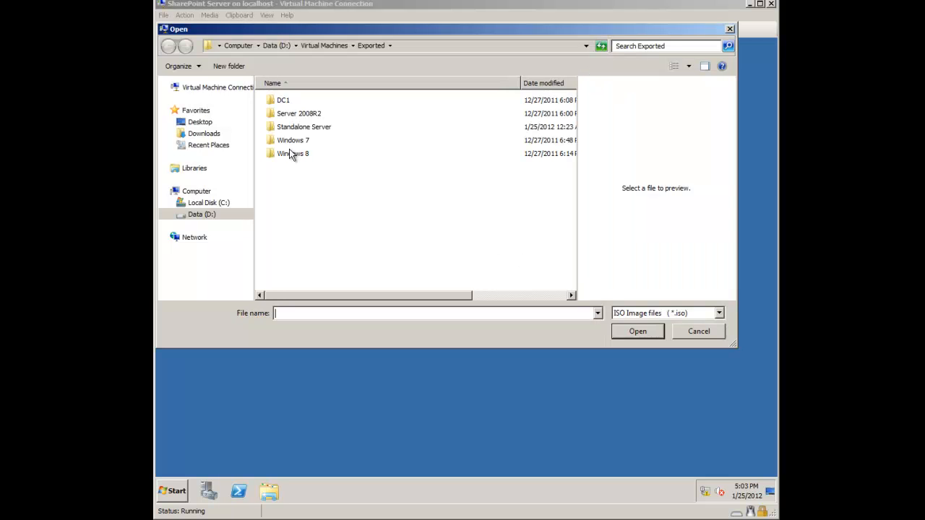
left_click(199, 215)
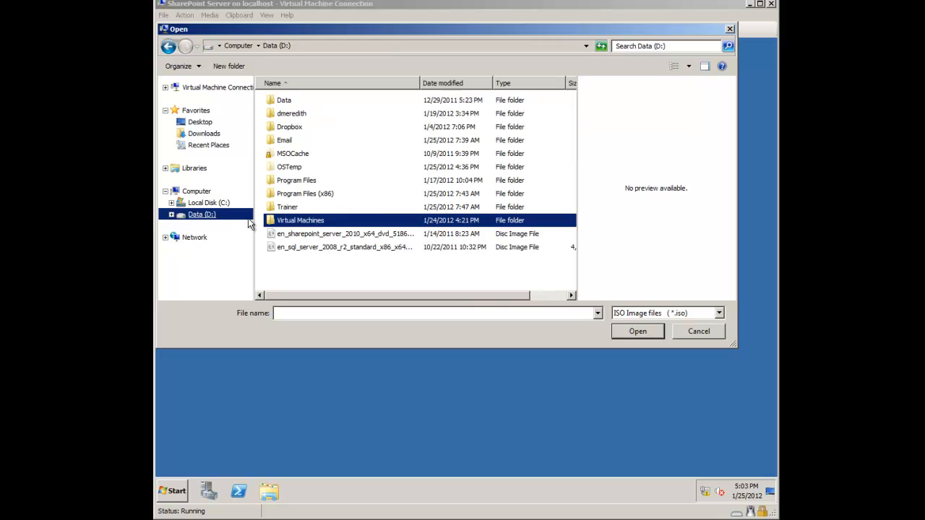
left_click(317, 234)
left_click(630, 332)
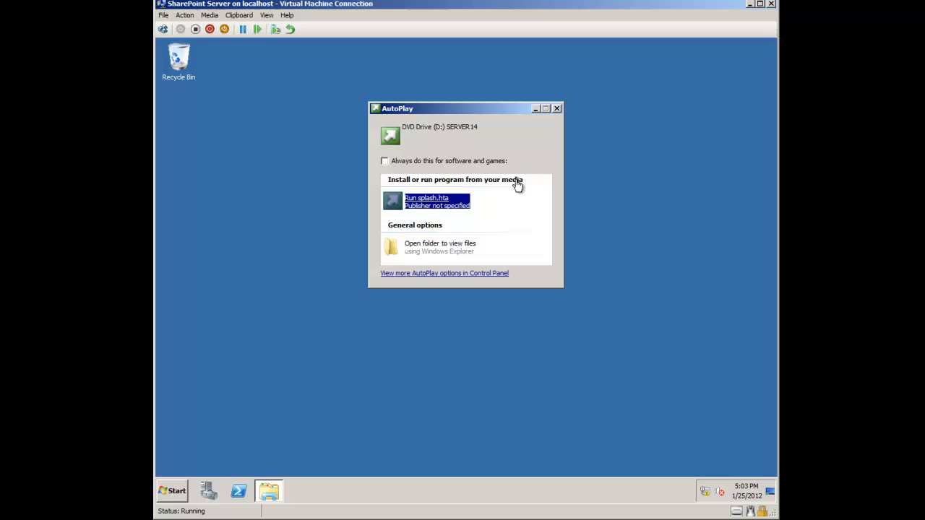
left_click(556, 108)
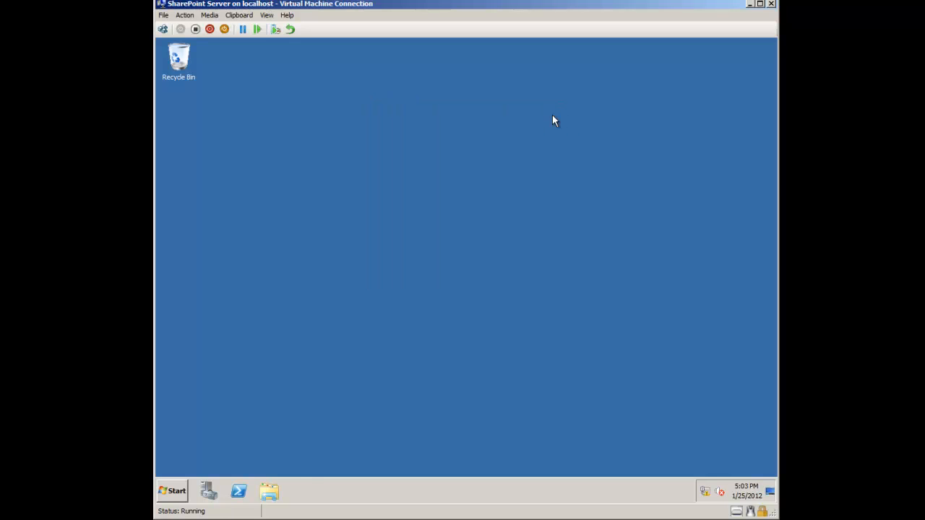